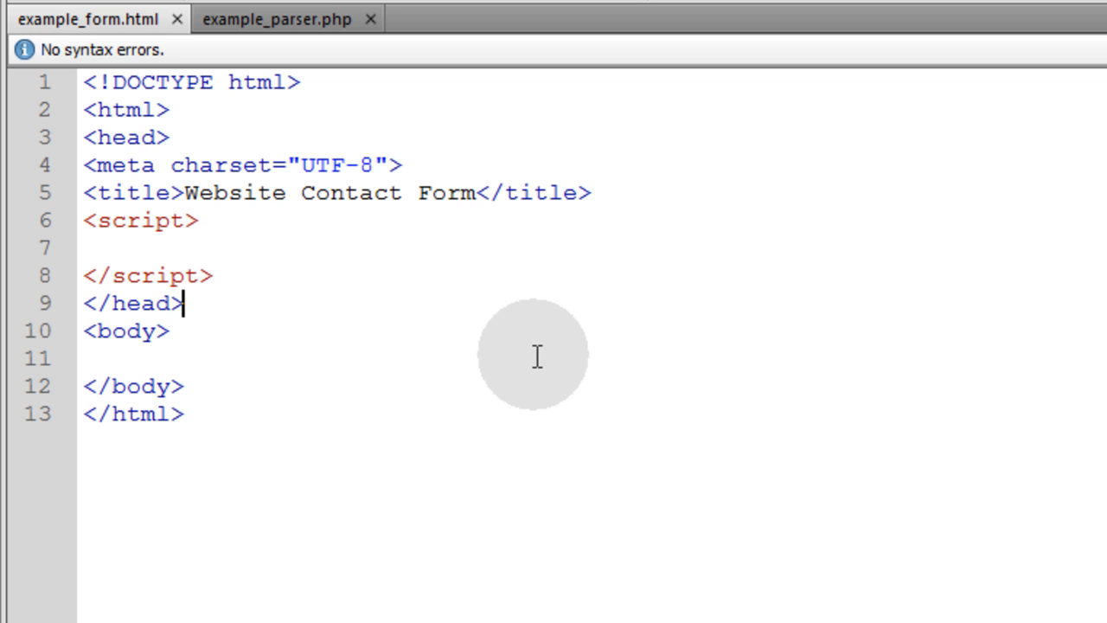
- Paste the prepared contact form markup into the body of example_form.html
left_click(292, 274)
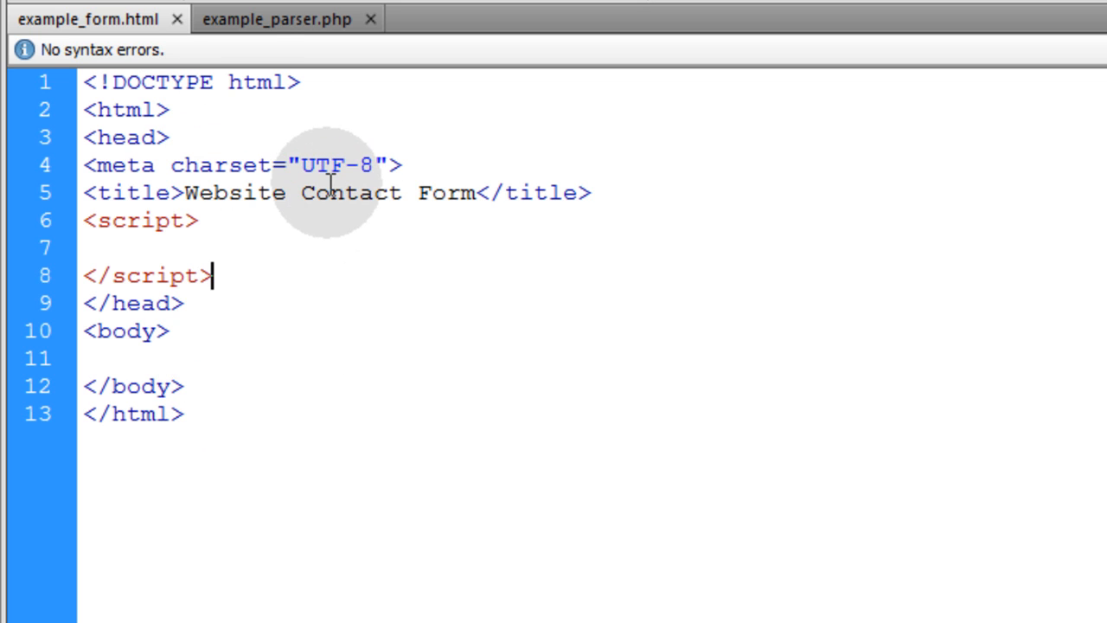
left_click(286, 20)
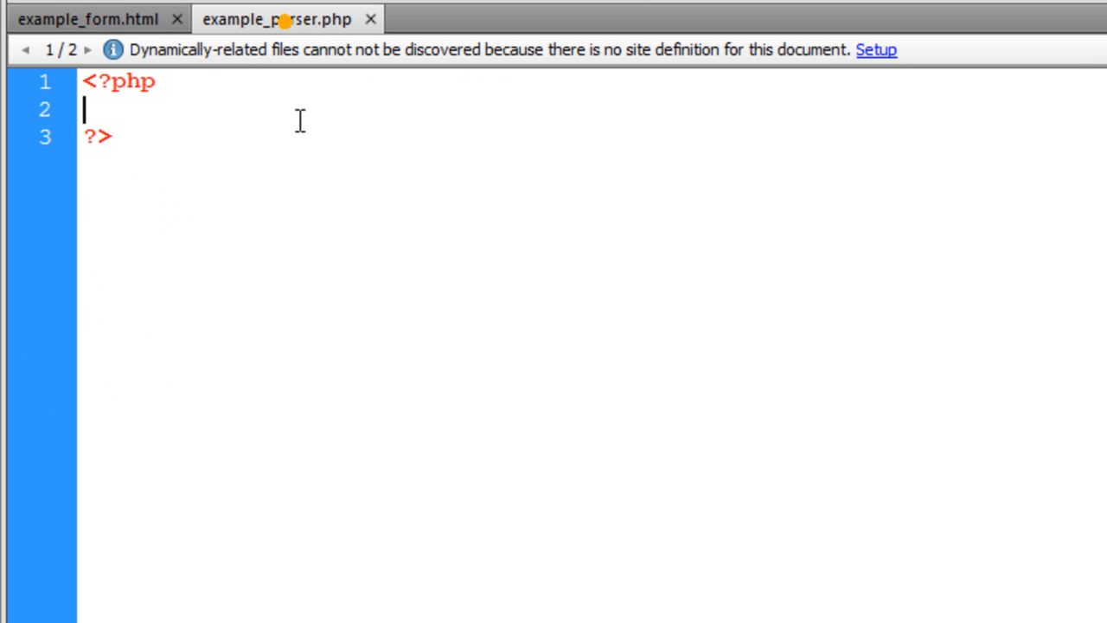
key("ctrl+Tab")
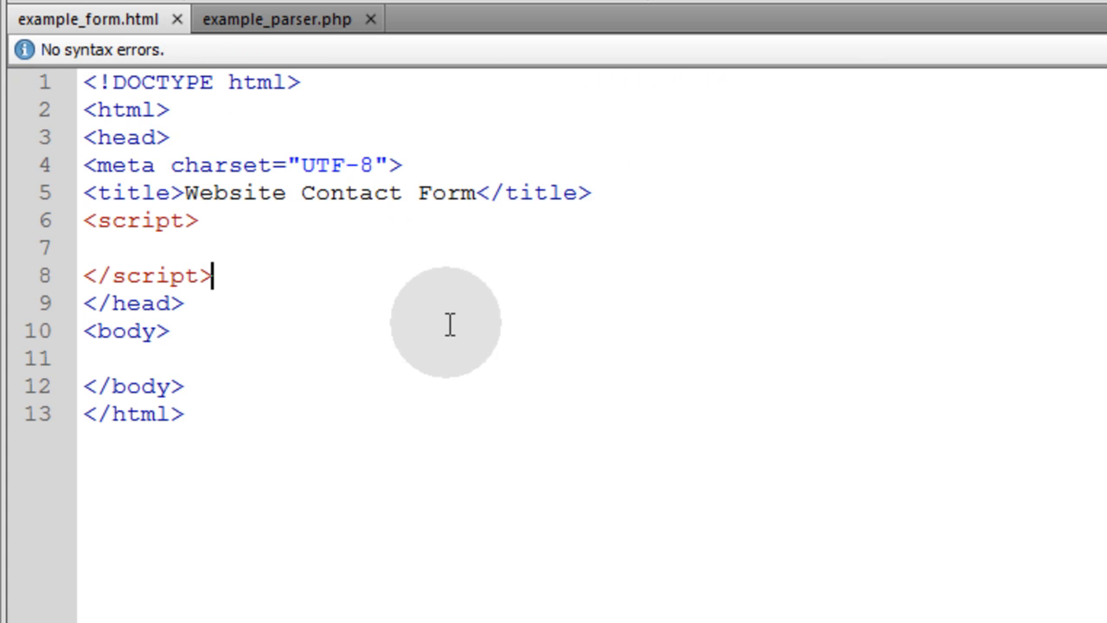
left_click(151, 358)
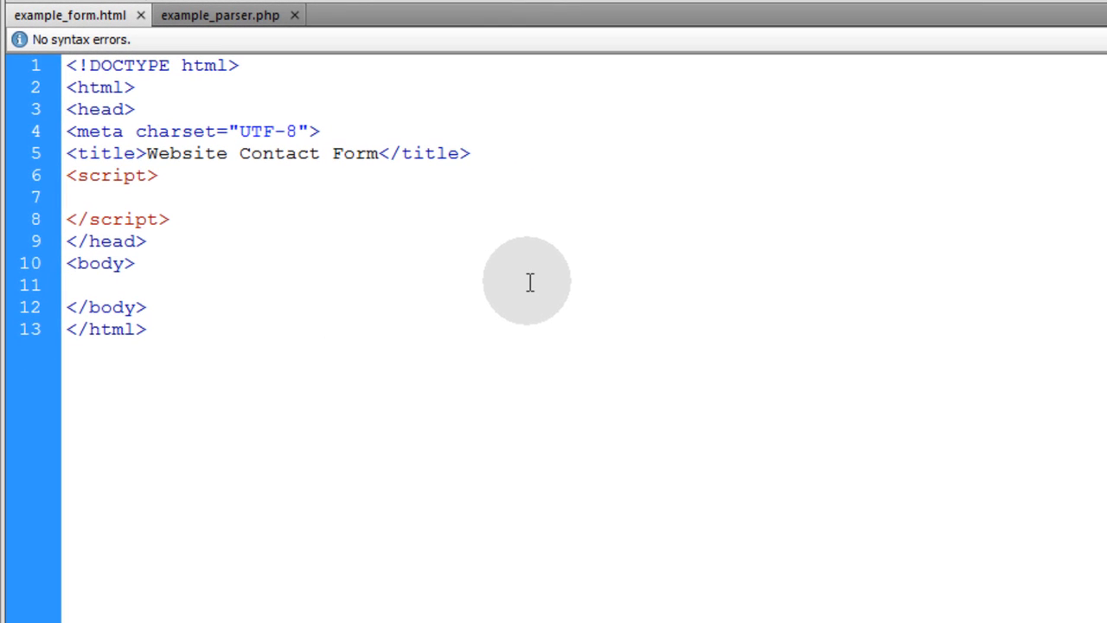
type("<form id=\"my_form\" onsubmit=\"submitForm(); return false;\">   <p><input id=\"n\" placeholder=\"Name\" required></p>   <p><input id=\"e\" placeholder=\"Email Address\" type=\"email\" required></p>   <textarea id=\"m\" placeholder=\"write your message here\" rows=\"10\" required></textarea>   <p><input id=\"mybtn\" type=\"submit\" value=\"Submit Form\"> <span id=\"status\"></span></p> </form>")
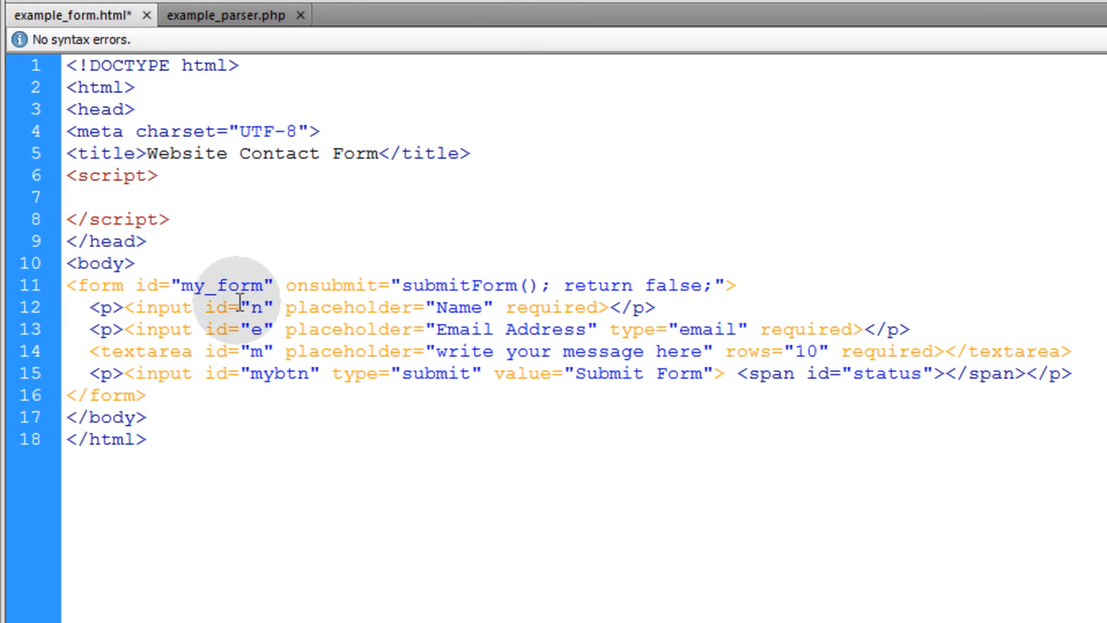
- Review the form tag's id my_form and its onsubmit call to submitForm()
double_click(147, 285)
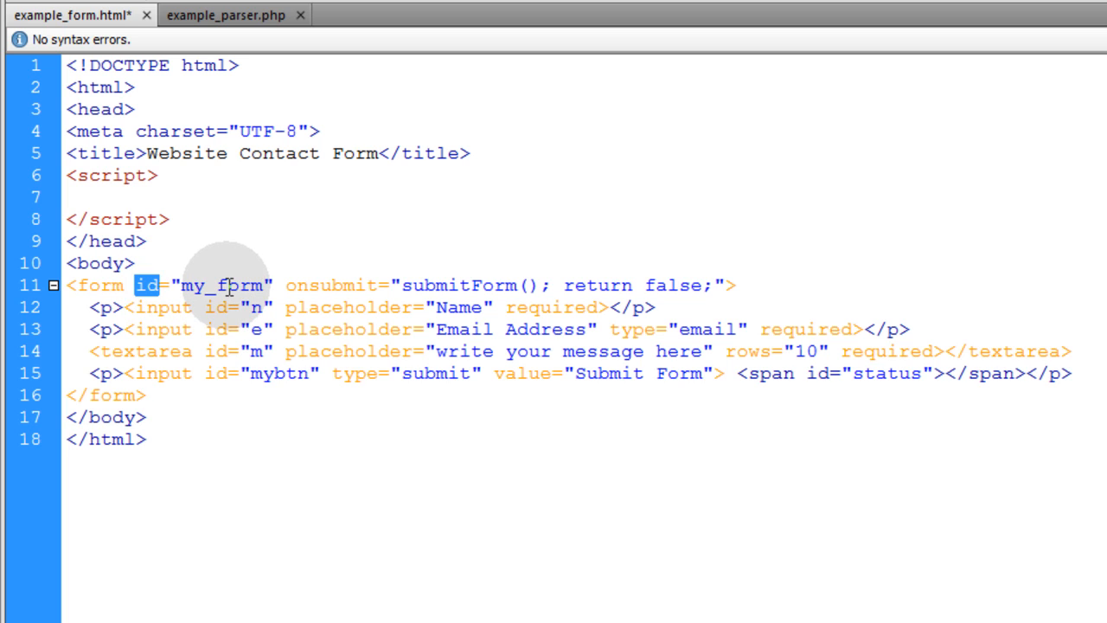
double_click(227, 285)
double_click(342, 284)
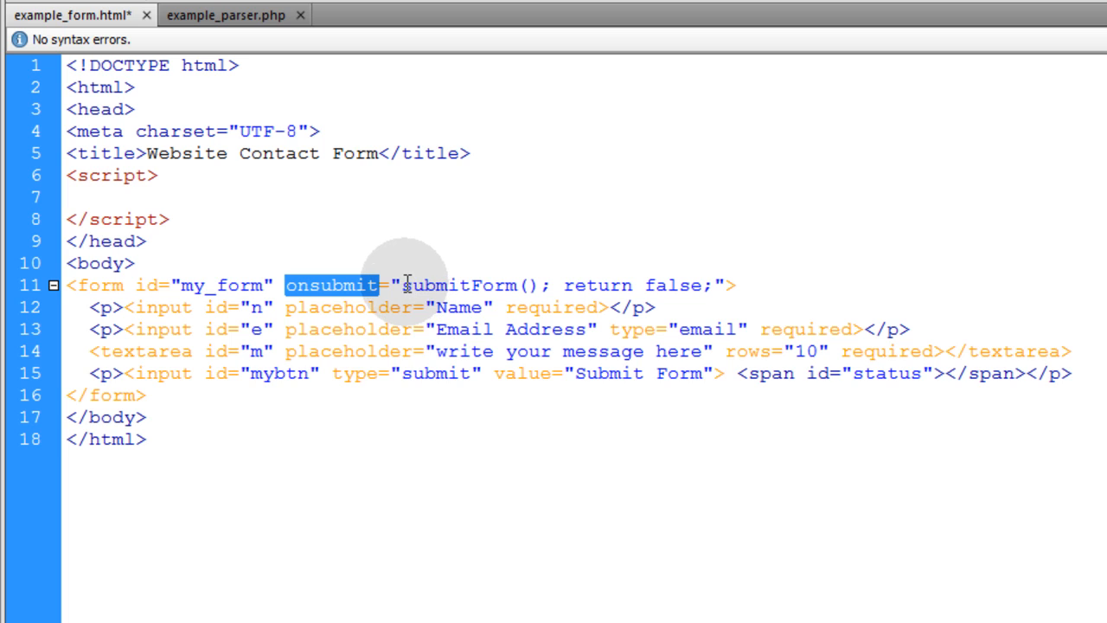
left_click_drag(403, 285, 703, 285)
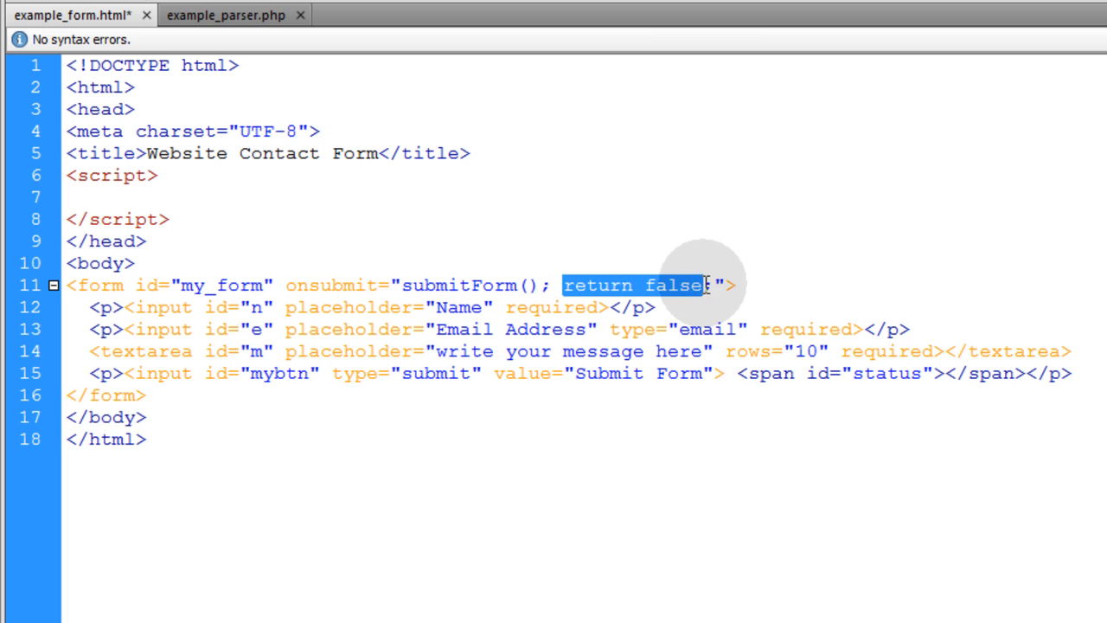
left_click(742, 284)
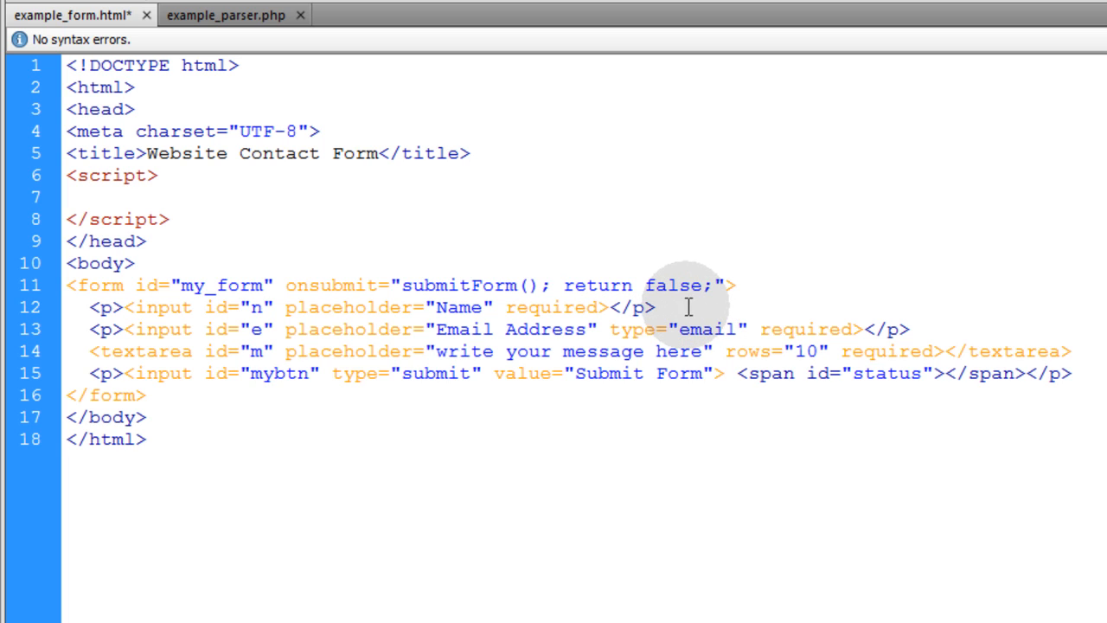
left_click_drag(540, 285, 413, 284)
double_click(538, 284)
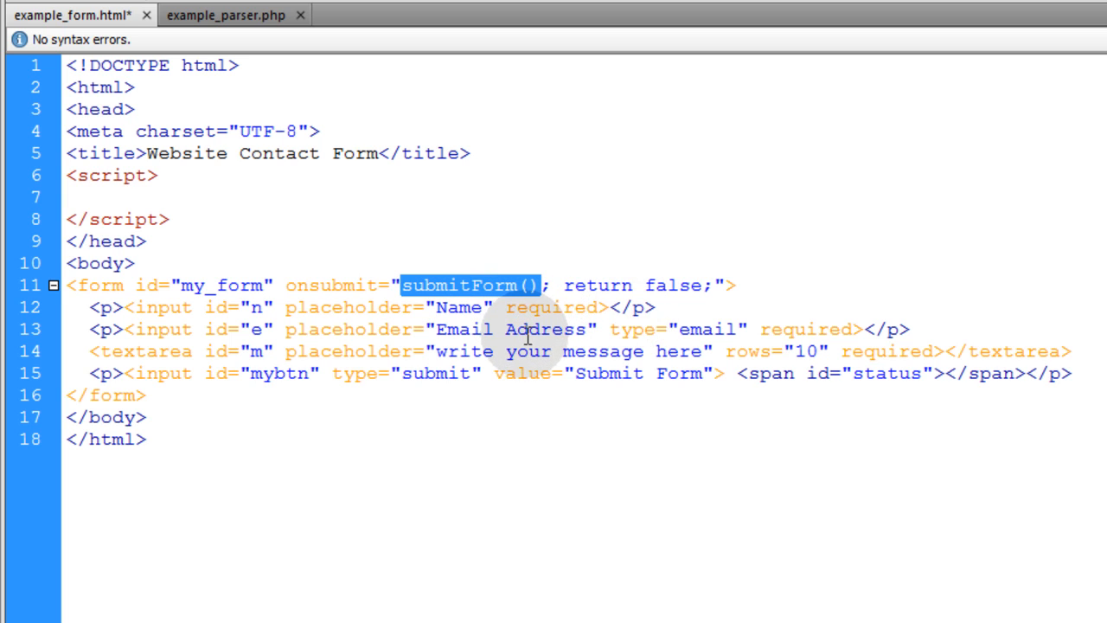
- Review the name input: id n, placeholder Name and the required attribute
left_click_drag(90, 307, 125, 307)
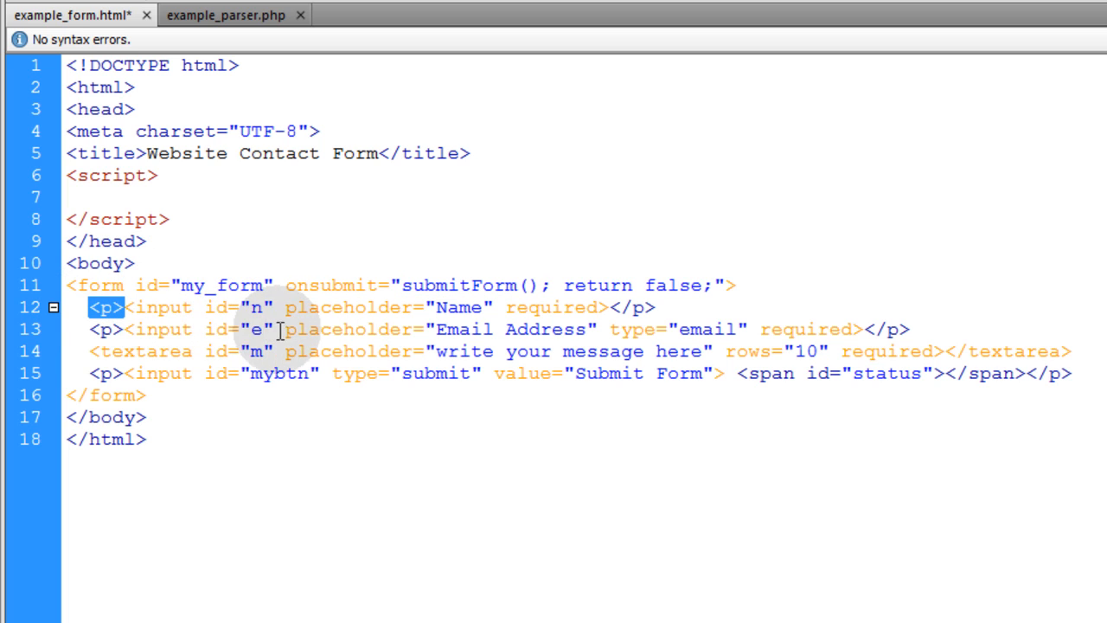
left_click(587, 308)
double_click(216, 307)
double_click(257, 307)
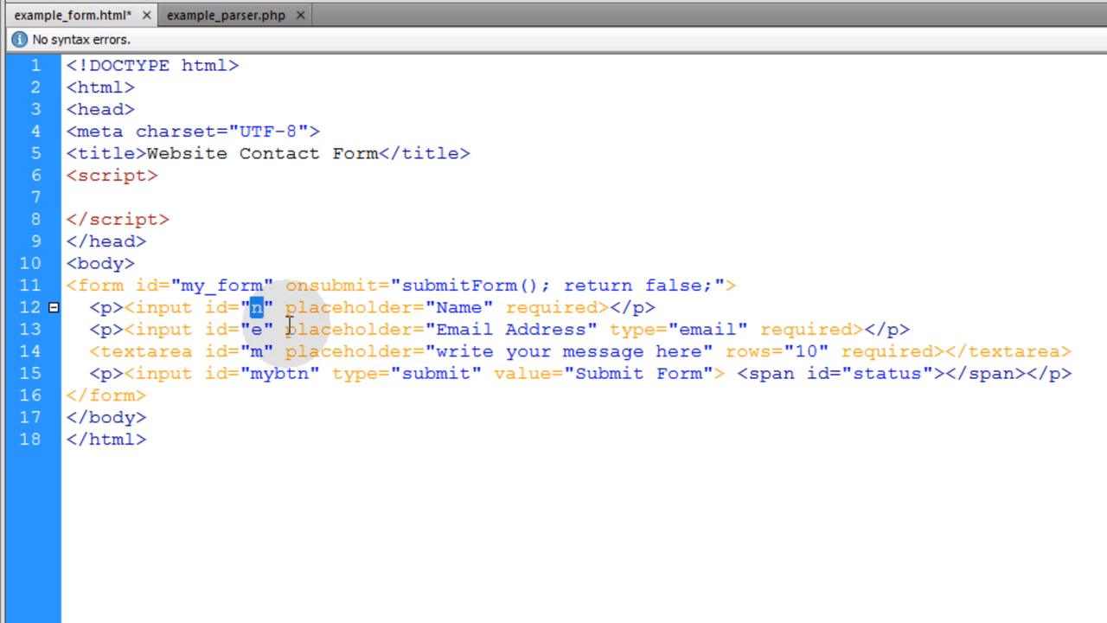
double_click(350, 308)
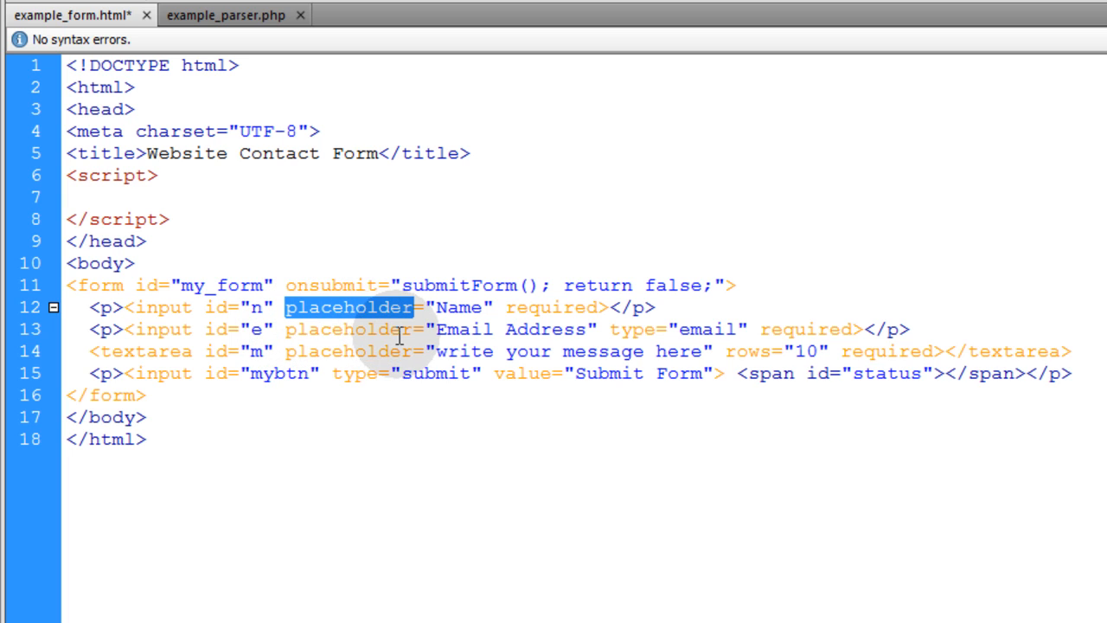
double_click(459, 307)
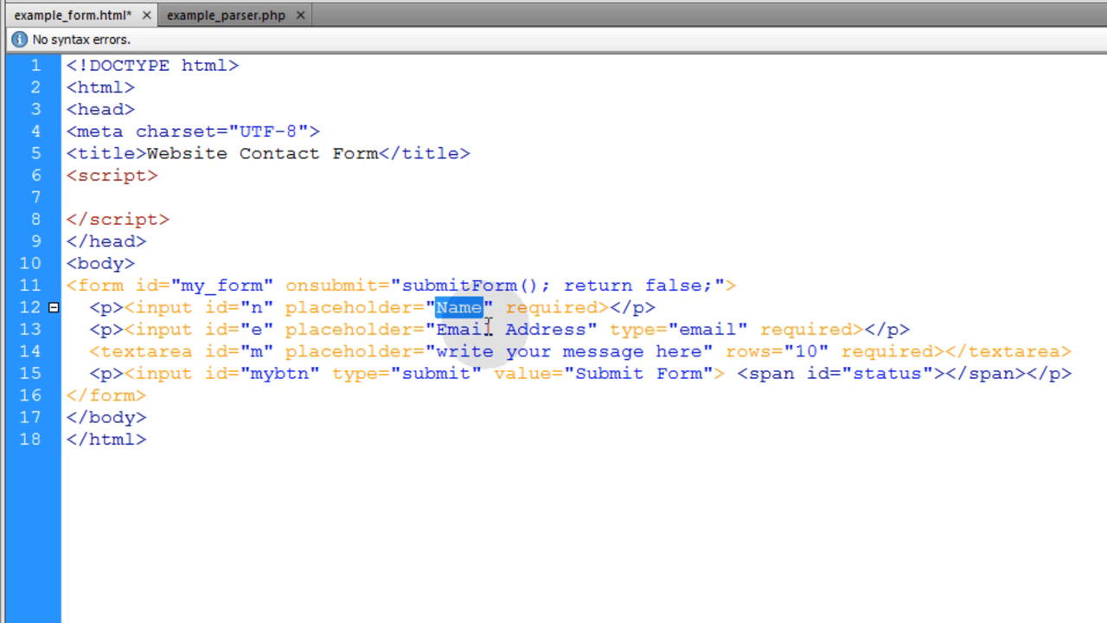
left_click(558, 308)
double_click(558, 308)
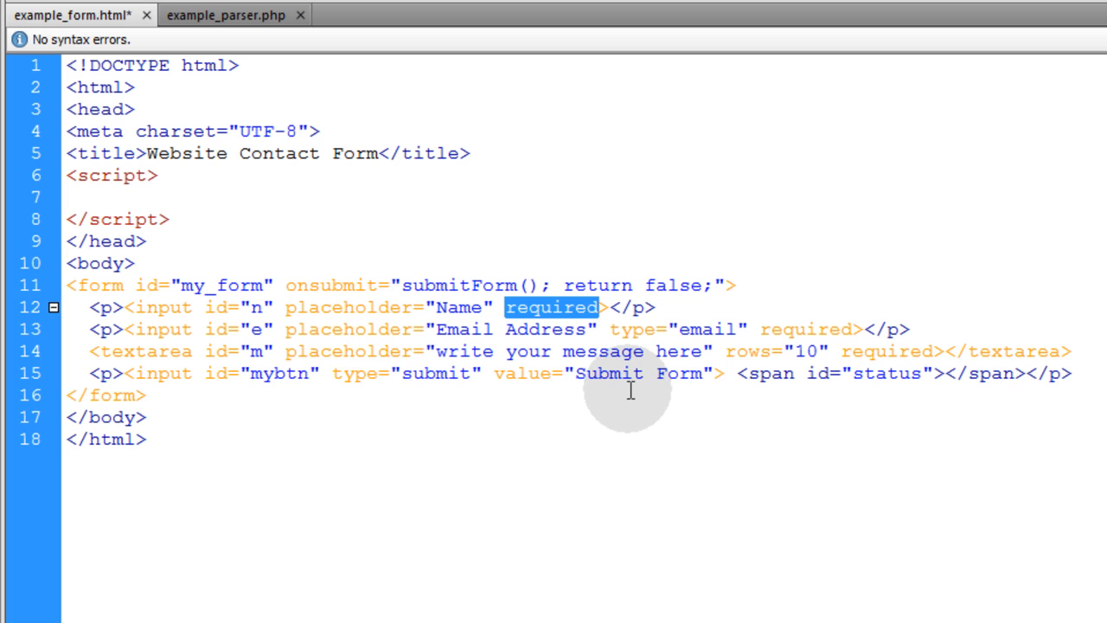
- Review the email input: id e, placeholder Email Address, type email and required
double_click(259, 329)
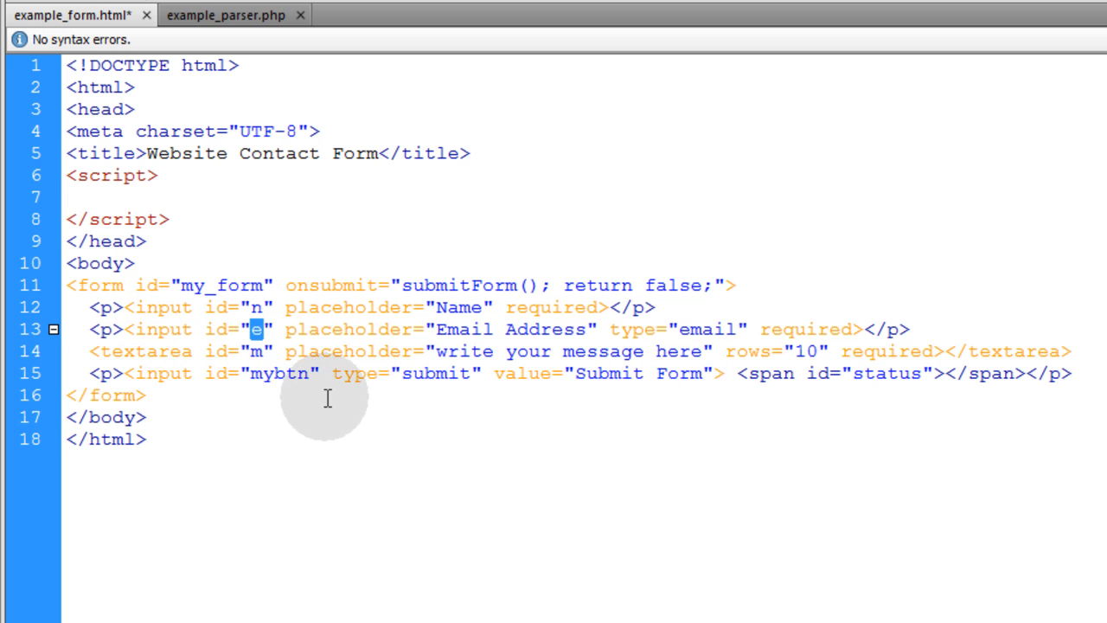
left_click(384, 330)
double_click(383, 331)
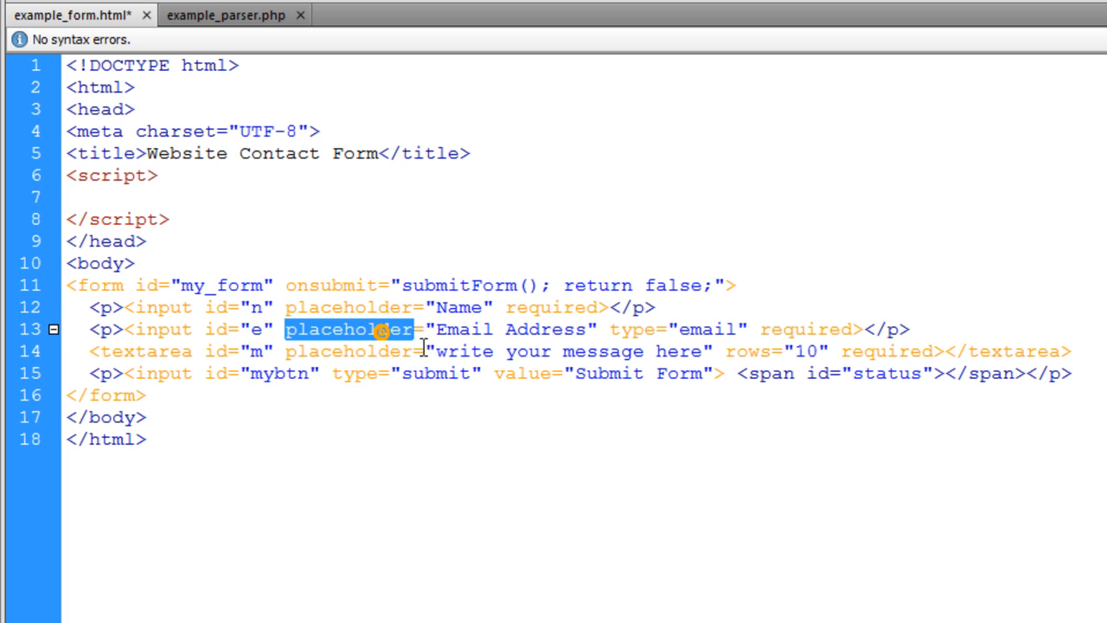
left_click_drag(437, 329, 591, 329)
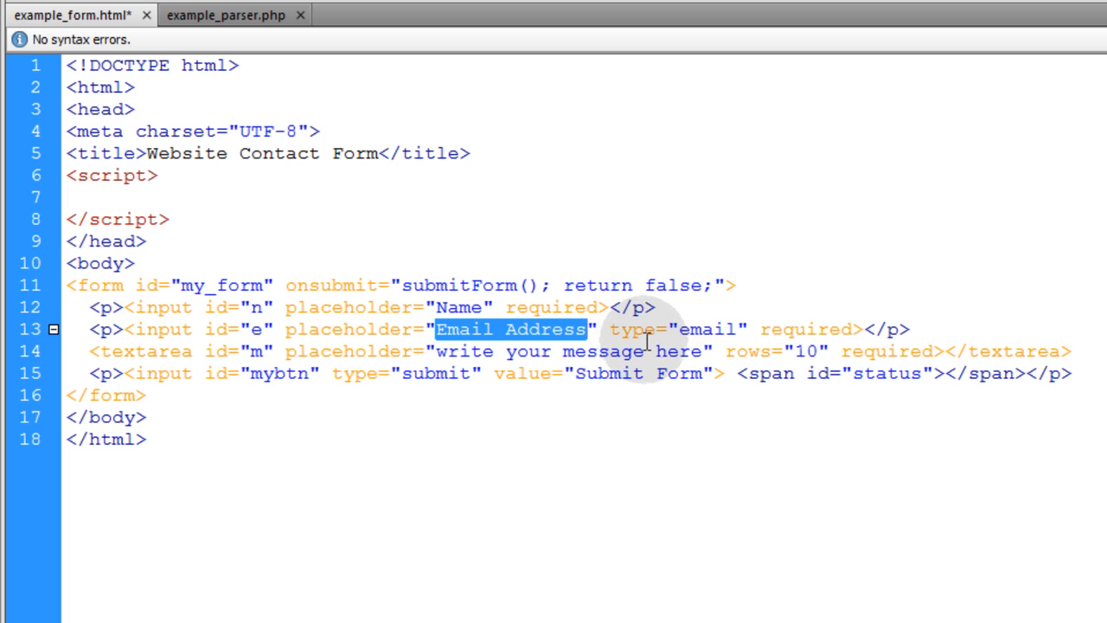
double_click(636, 329)
left_click(708, 330)
double_click(708, 330)
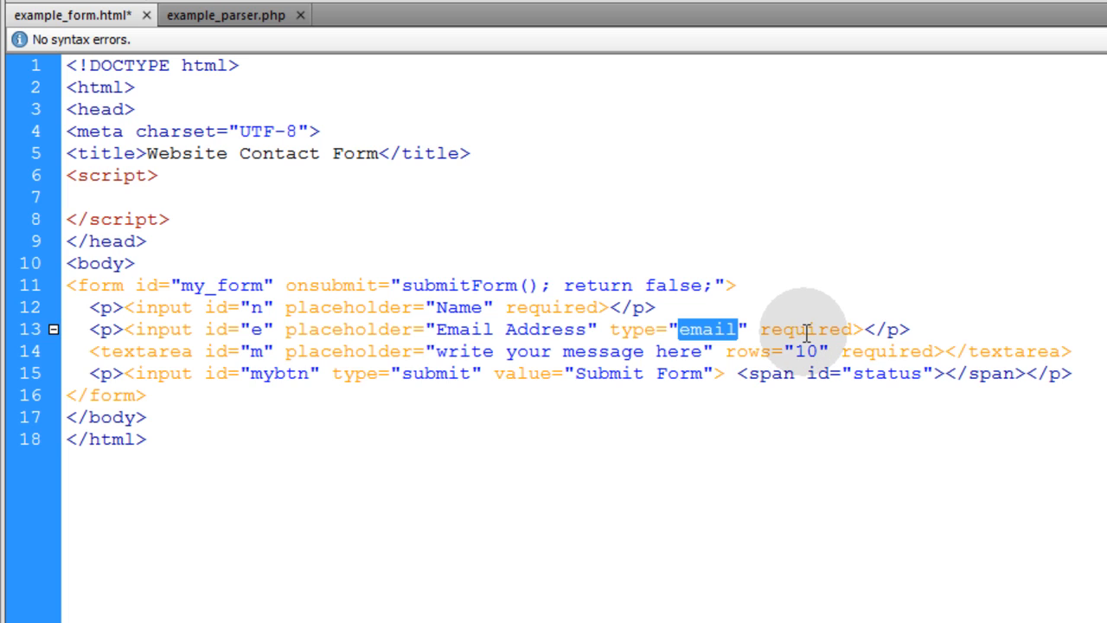
double_click(804, 329)
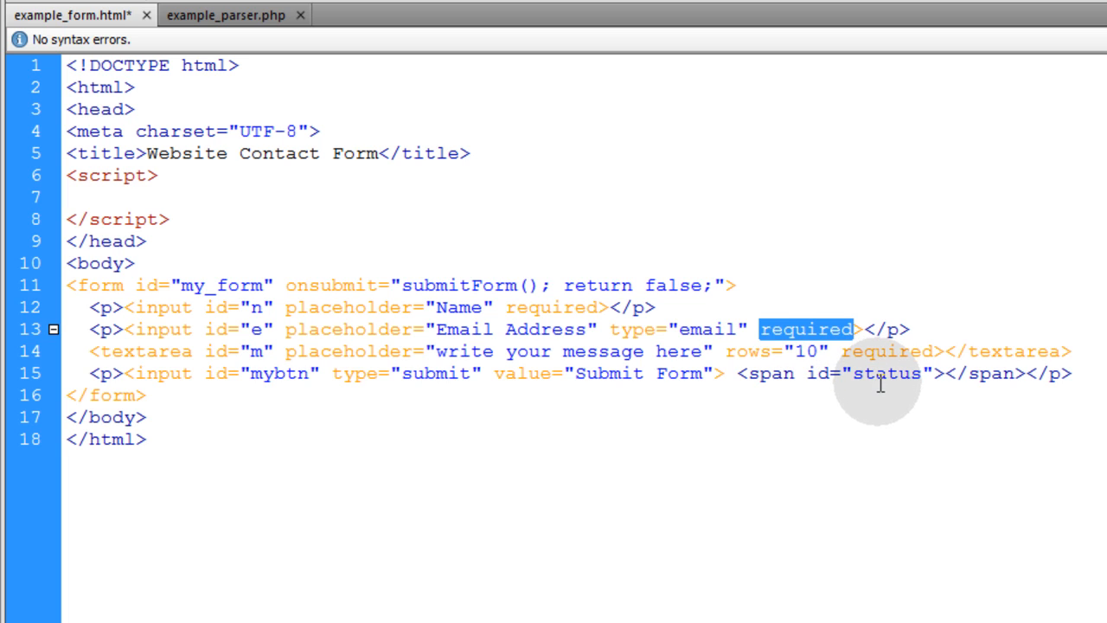
double_click(147, 351)
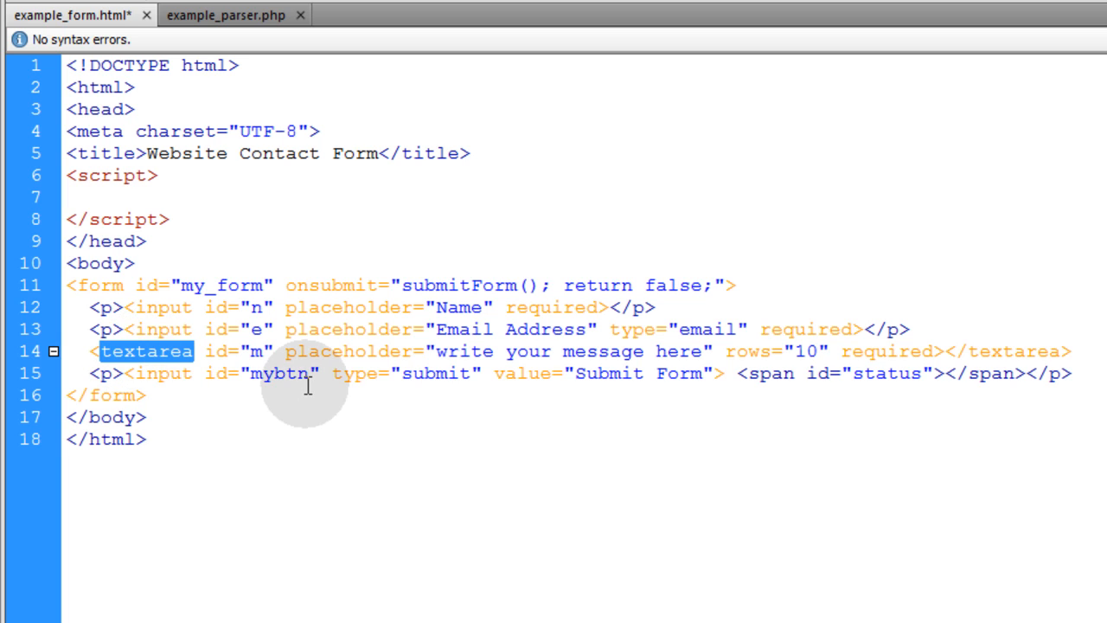
double_click(256, 351)
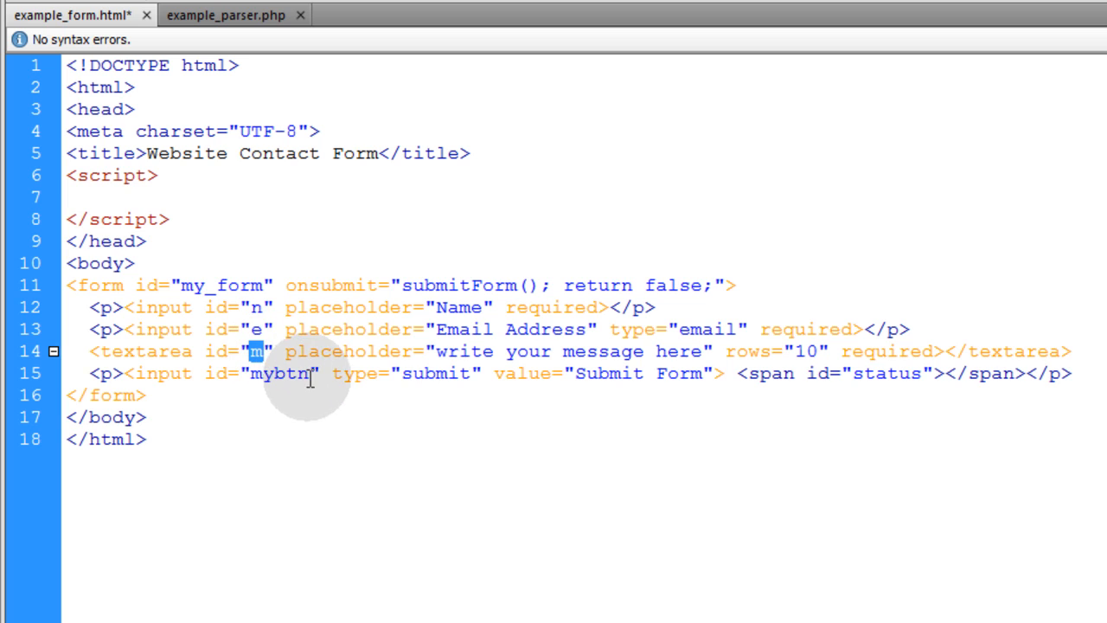
double_click(257, 307)
double_click(257, 330)
double_click(256, 351)
double_click(350, 351)
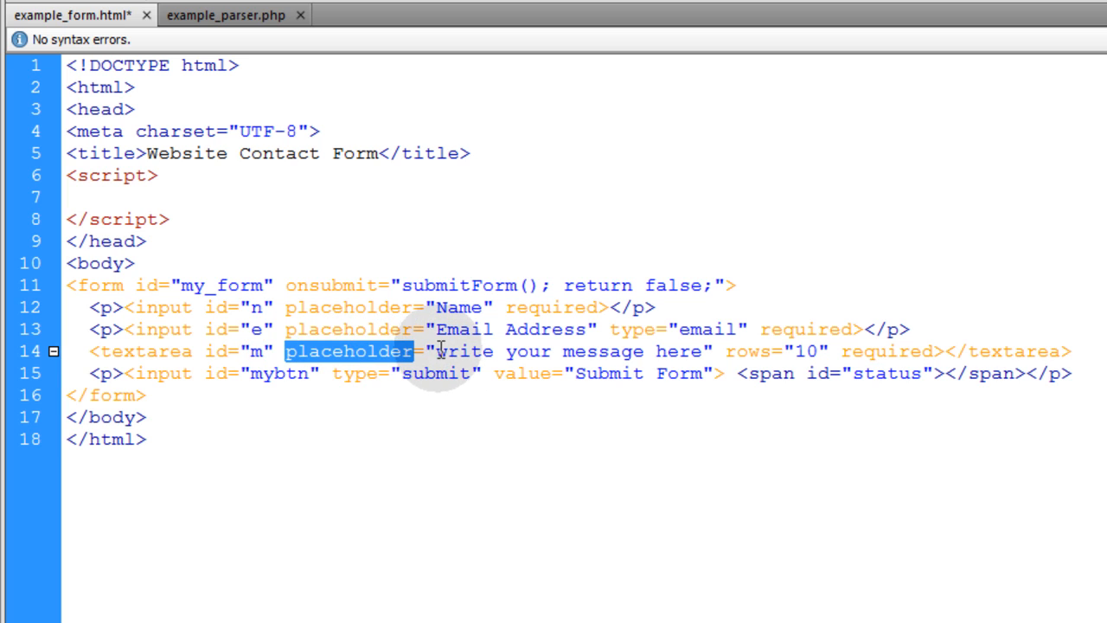
left_click_drag(437, 351, 705, 351)
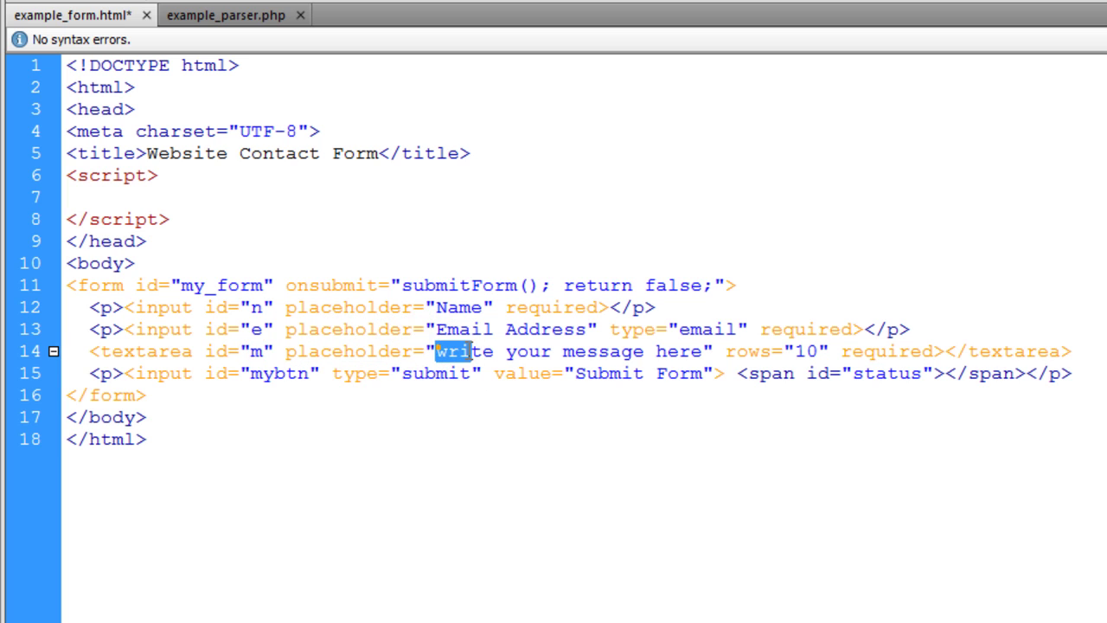
double_click(743, 351)
left_click_drag(818, 351, 812, 351)
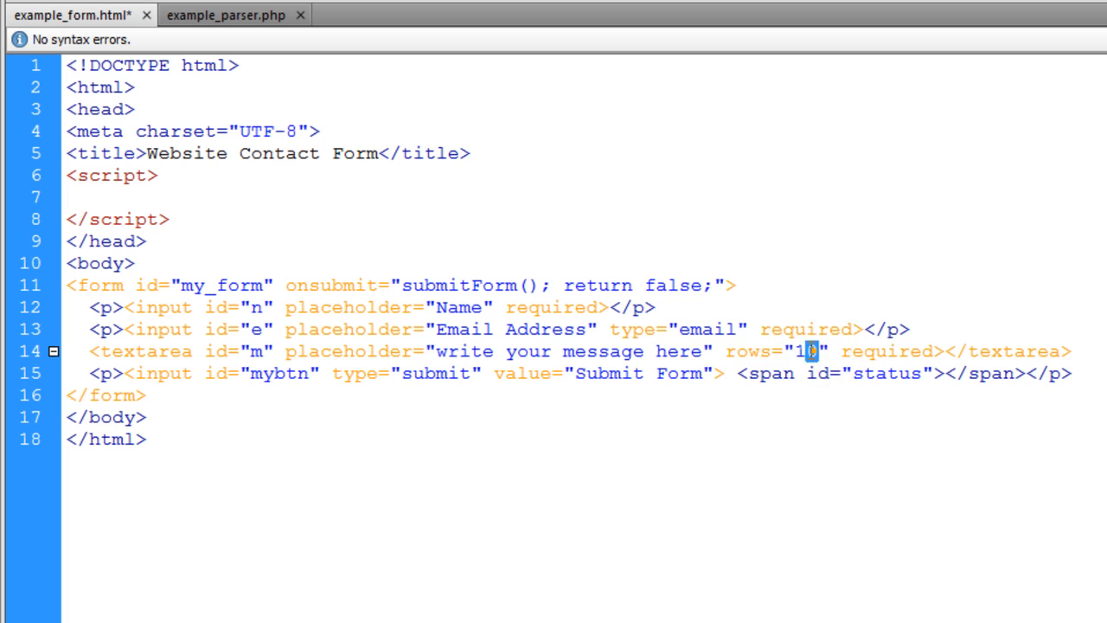
double_click(807, 351)
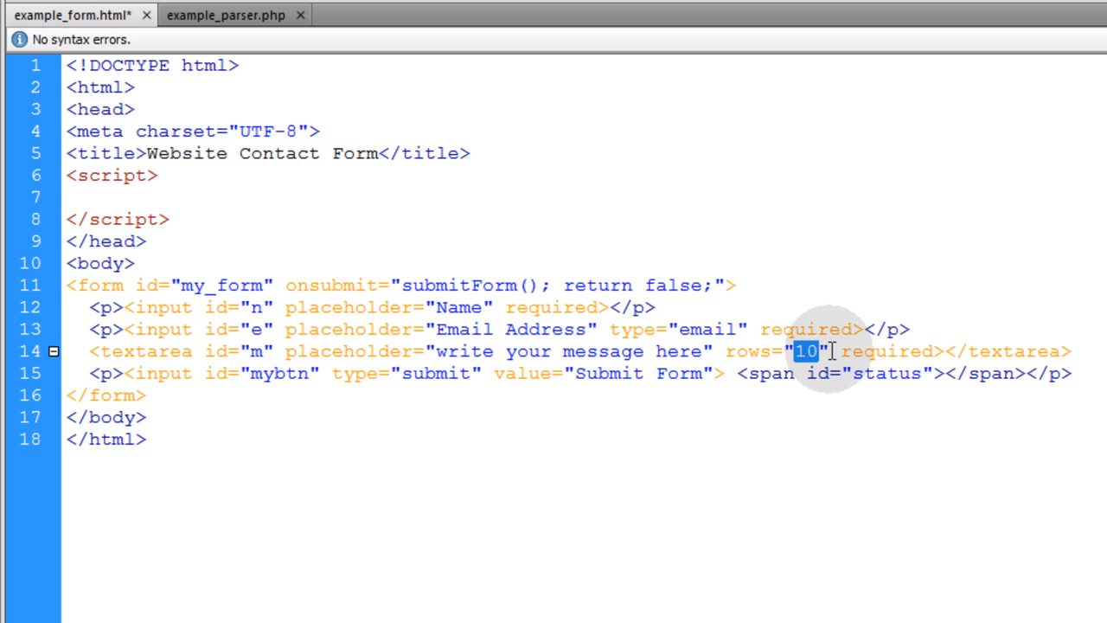
left_click(831, 351)
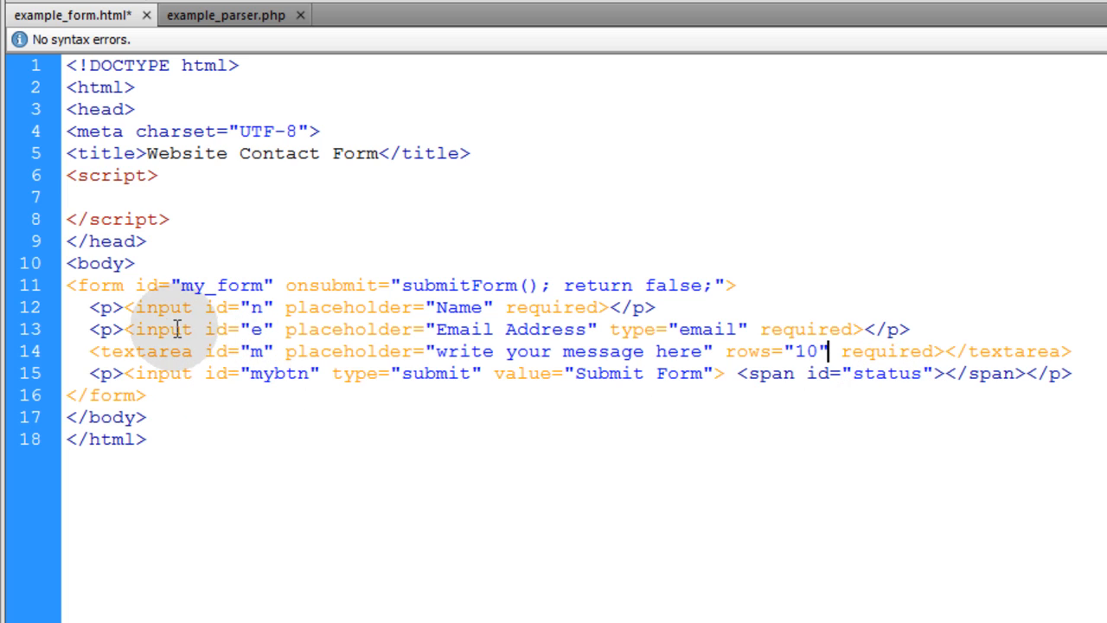
double_click(160, 308)
double_click(152, 351)
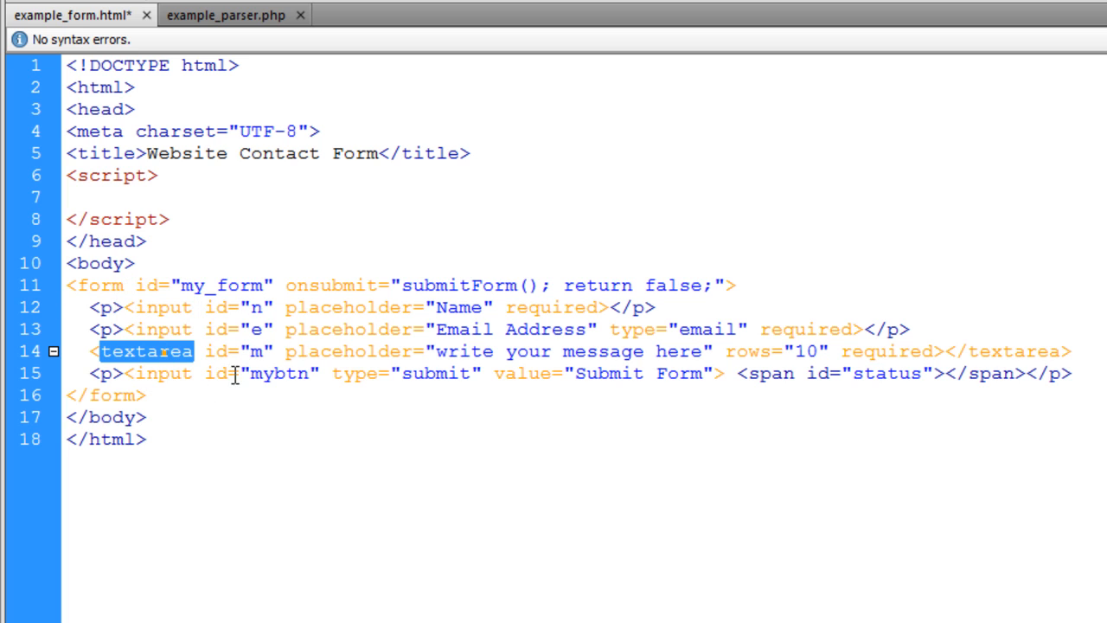
double_click(884, 351)
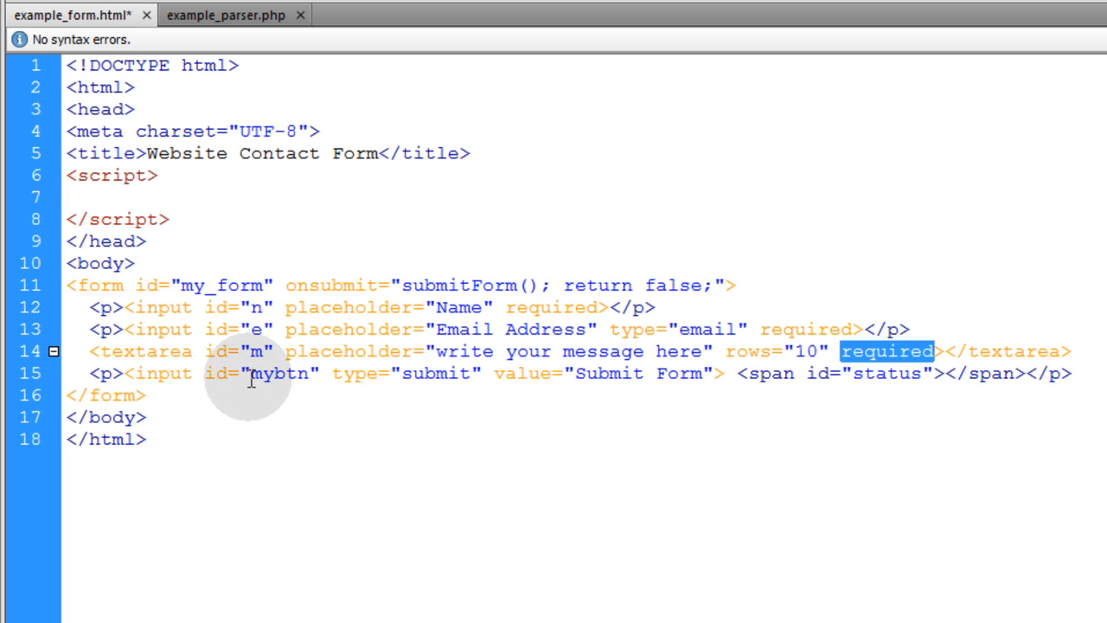
double_click(278, 373)
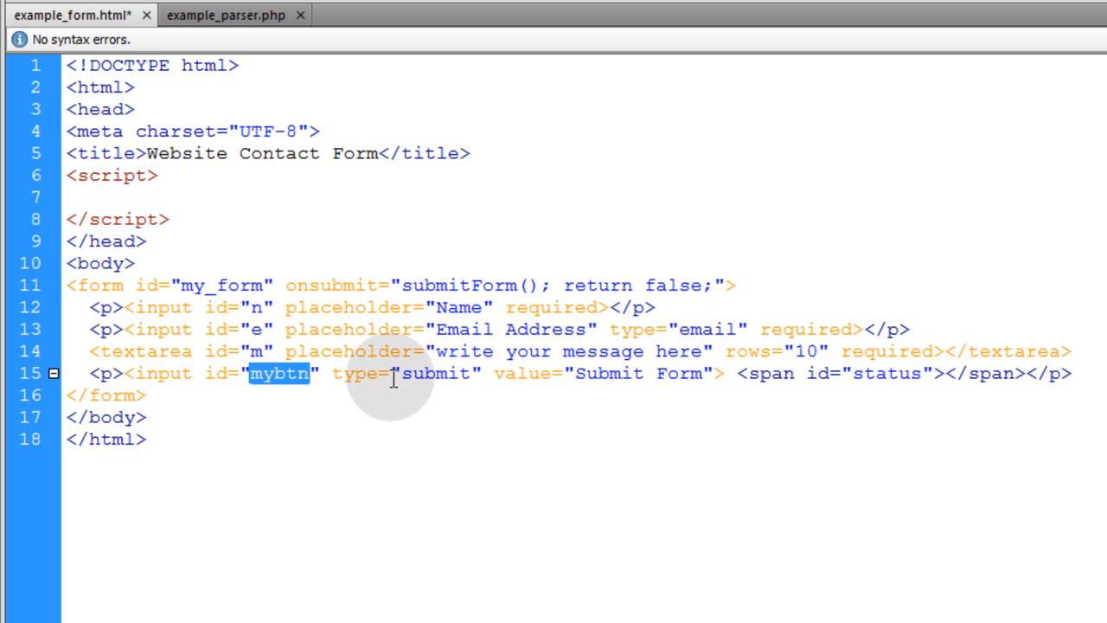
double_click(430, 372)
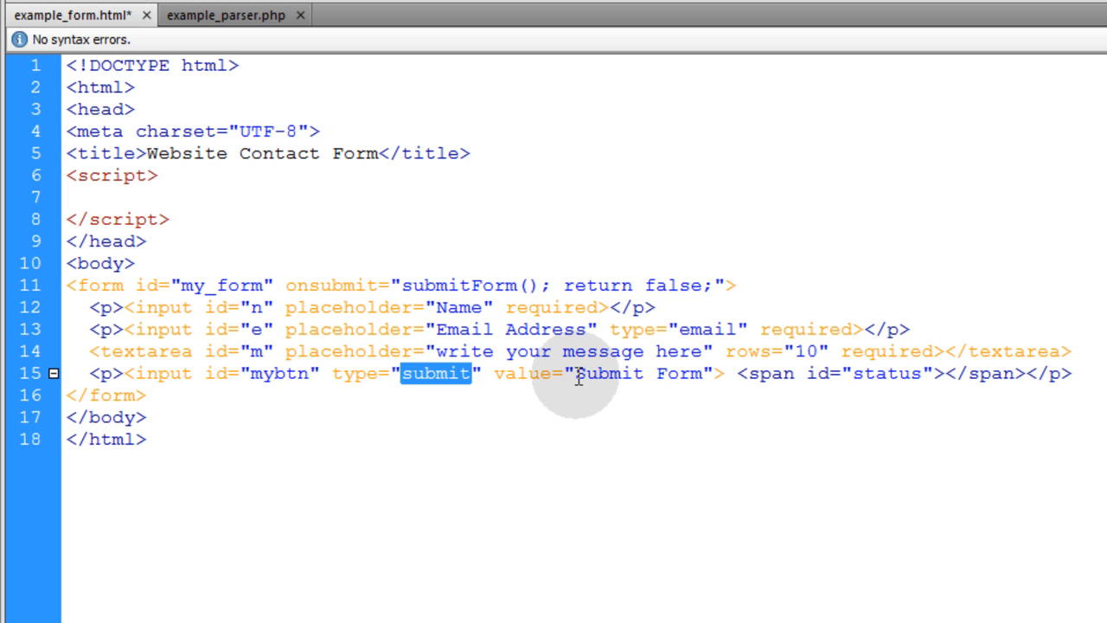
left_click_drag(574, 372, 705, 373)
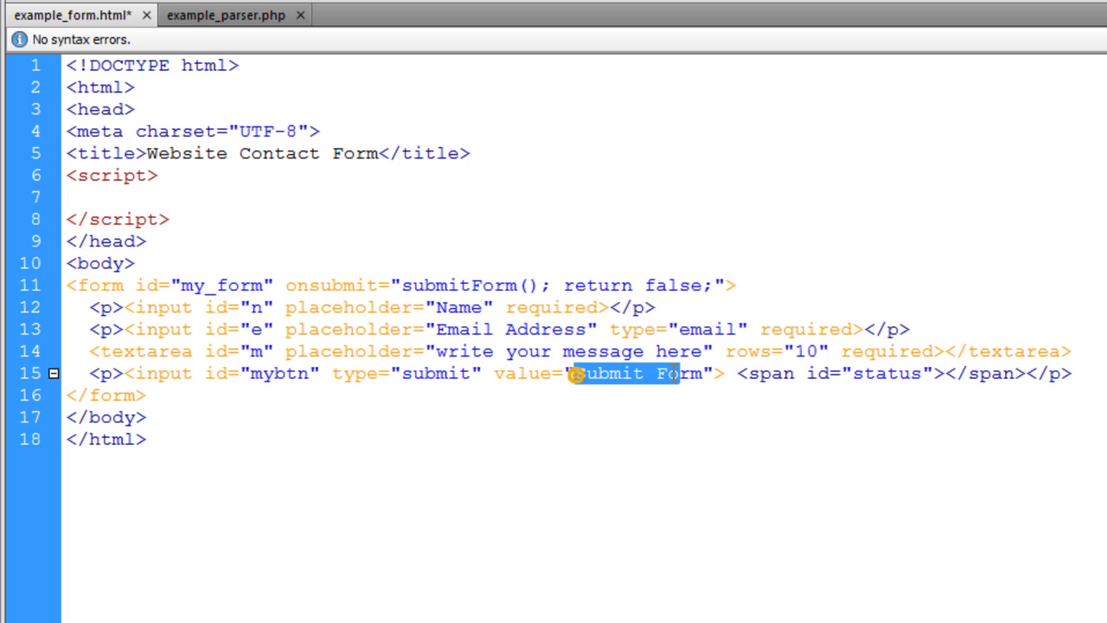
left_click(737, 373)
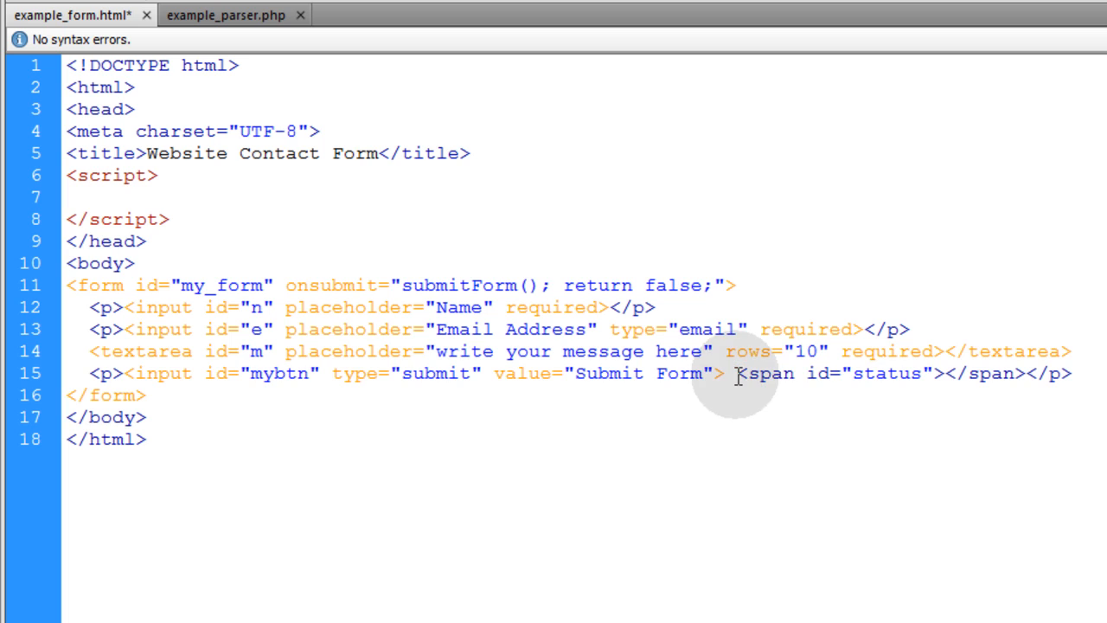
left_click_drag(738, 373, 1025, 373)
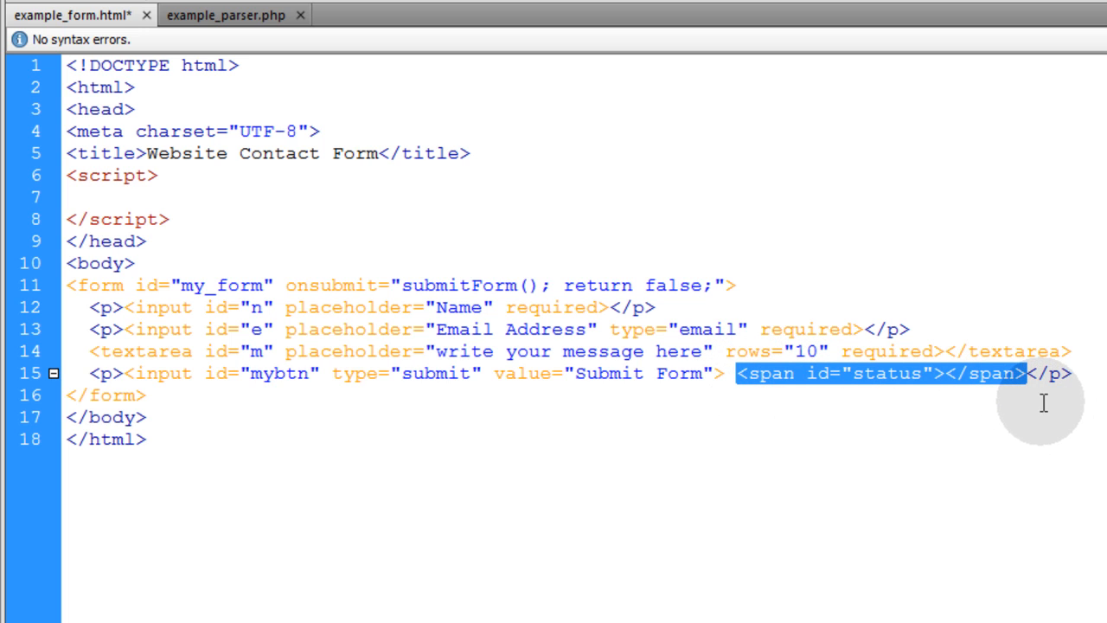
double_click(891, 373)
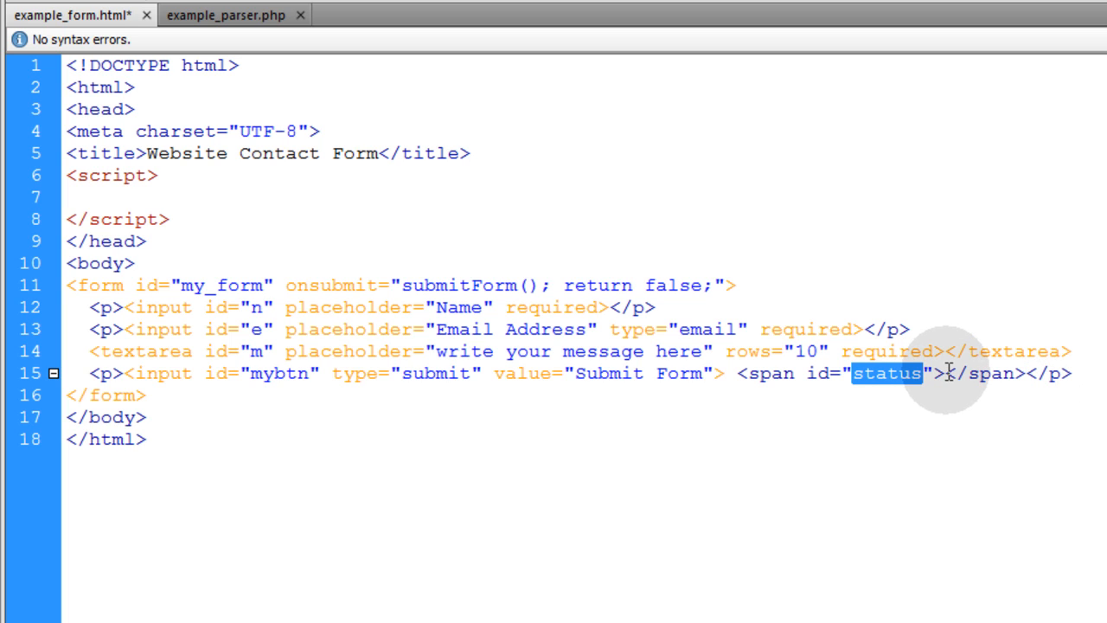
left_click(945, 373)
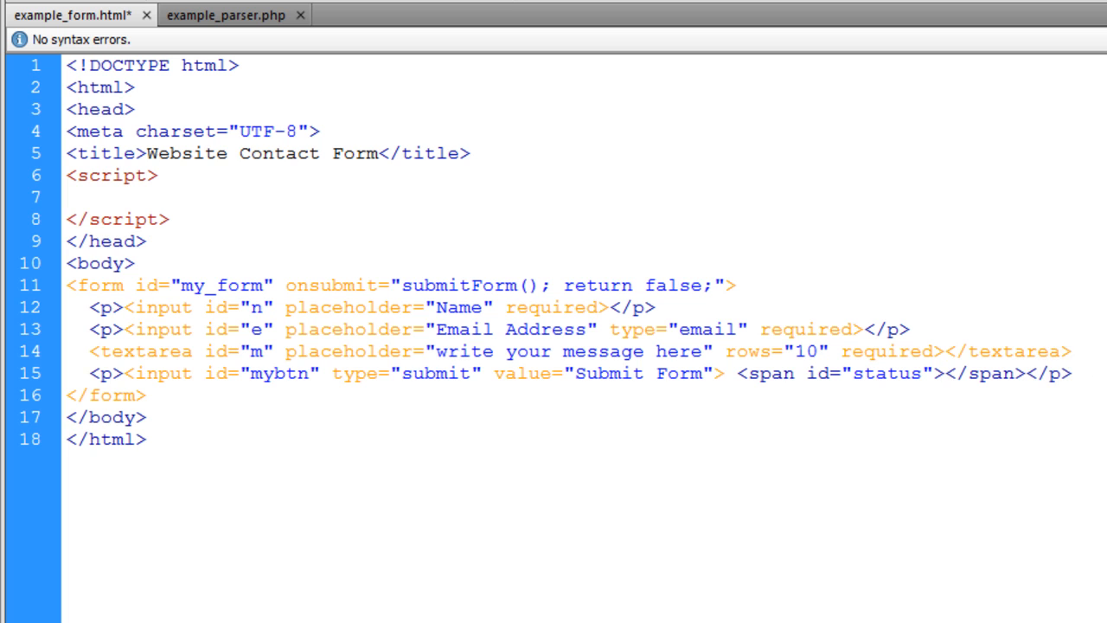
left_click(160, 395)
left_click_drag(141, 395, 66, 286)
left_click(129, 197)
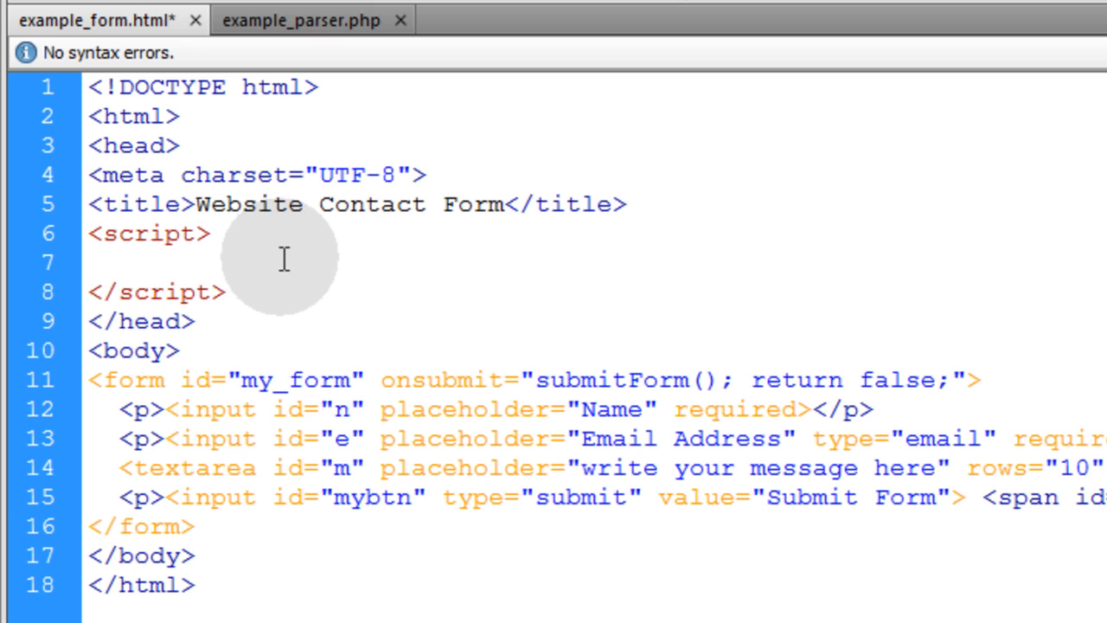
- Paste the _(id) helper returning document.getElementById(id) and review its parts
type("function _(id){ return document.getElementById(id); }")
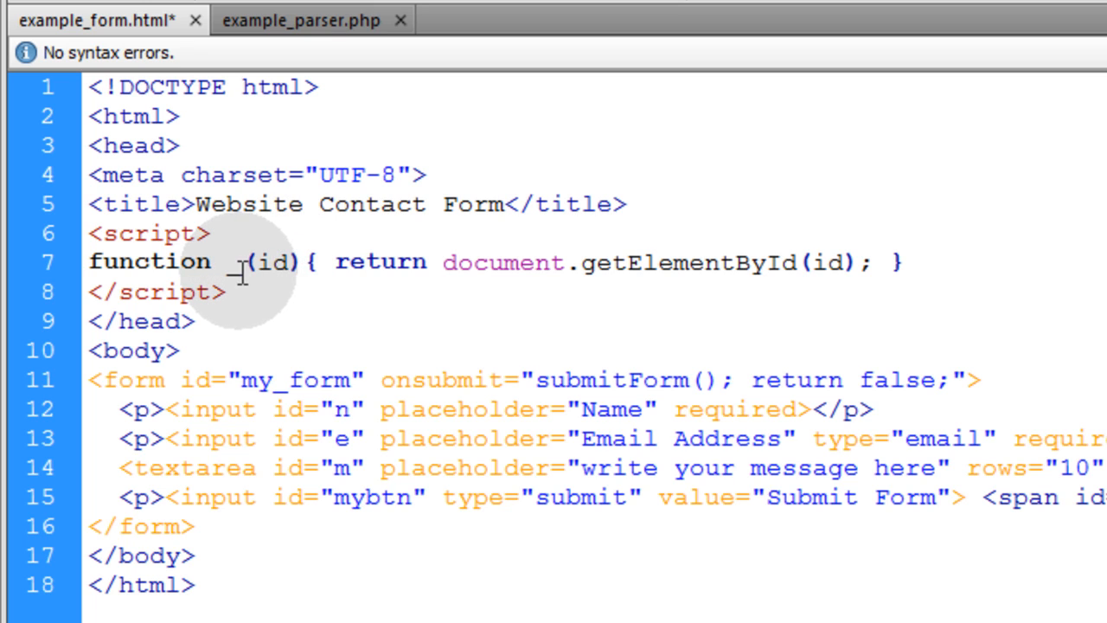
double_click(235, 262)
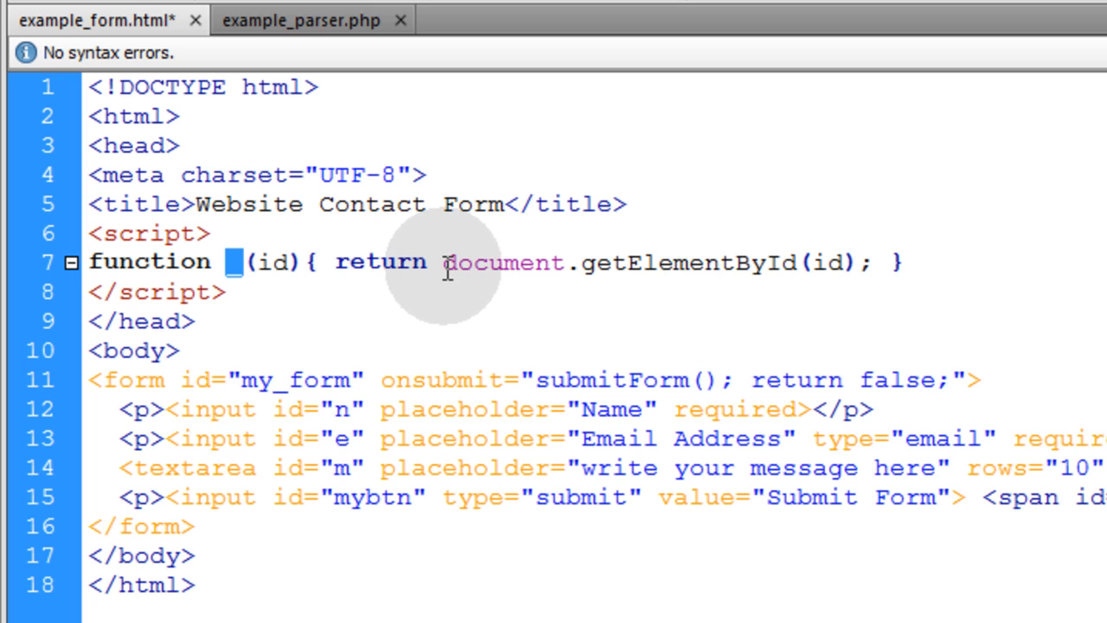
left_click(254, 263)
double_click(251, 263)
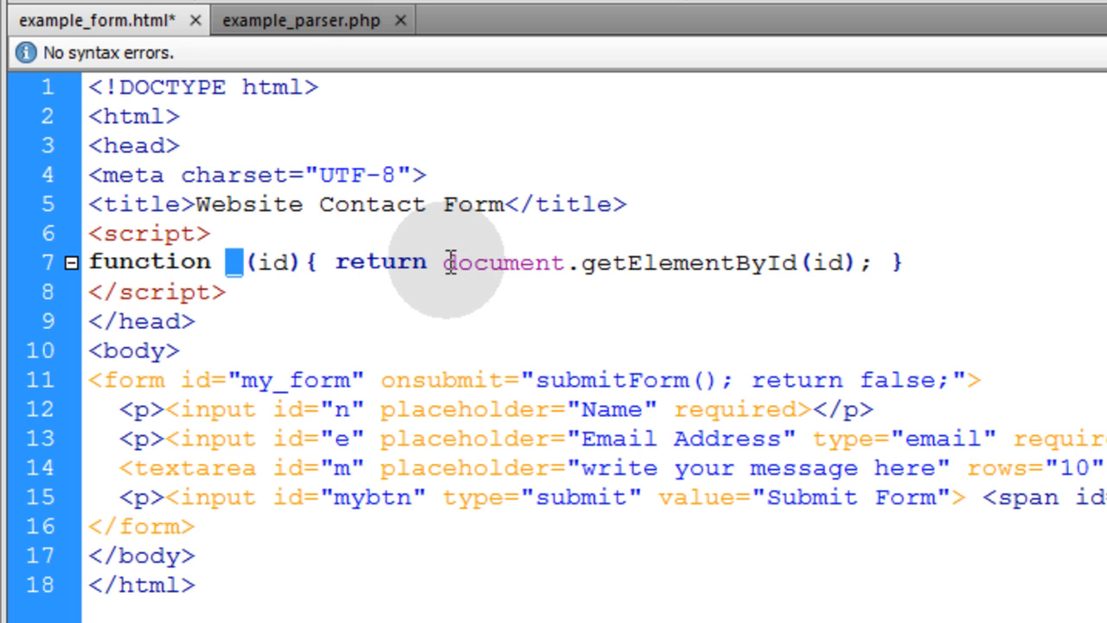
left_click_drag(444, 262, 800, 263)
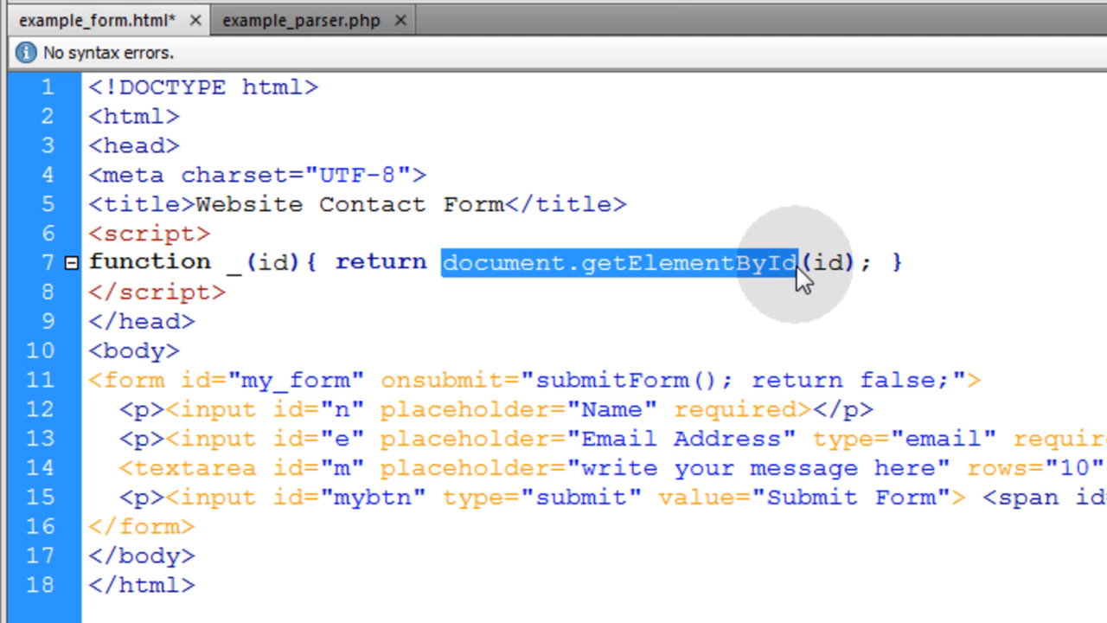
left_click(545, 263)
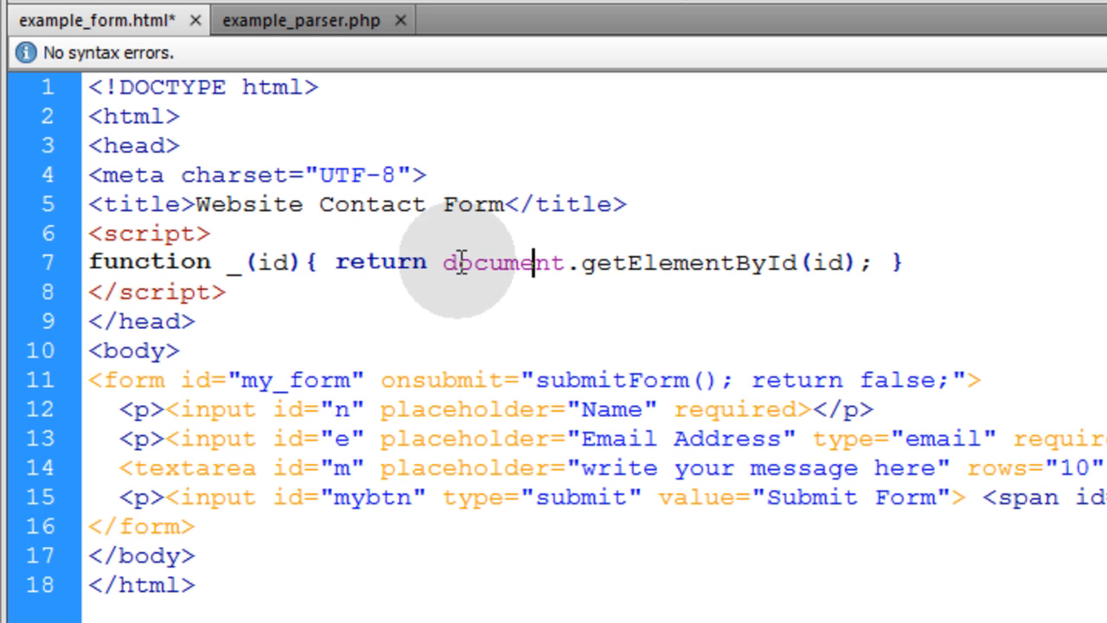
left_click_drag(444, 262, 796, 262)
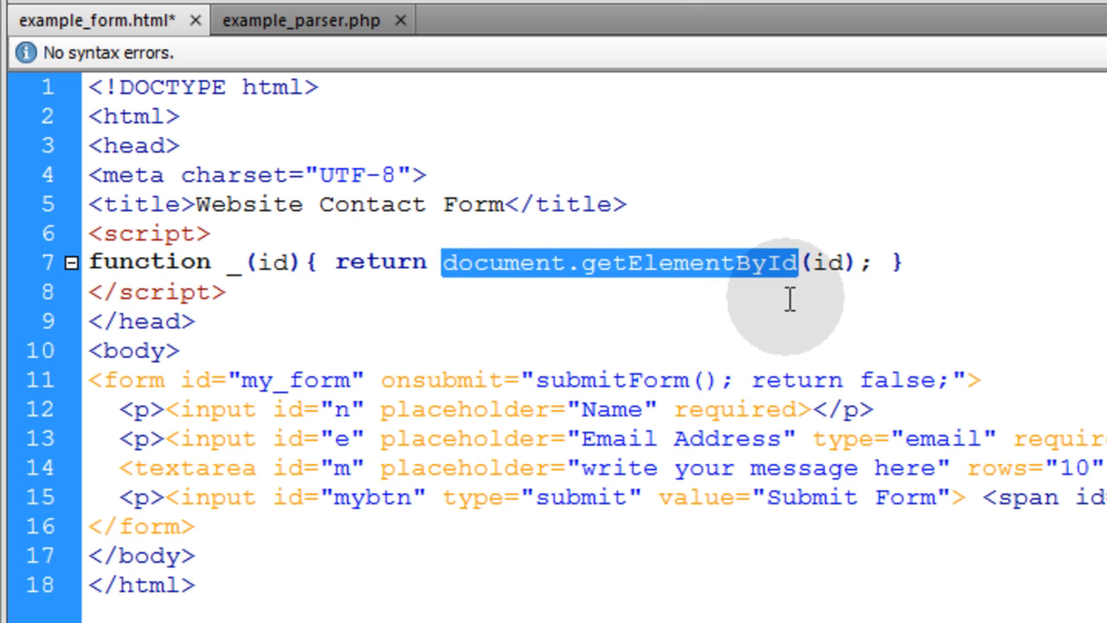
left_click(735, 298)
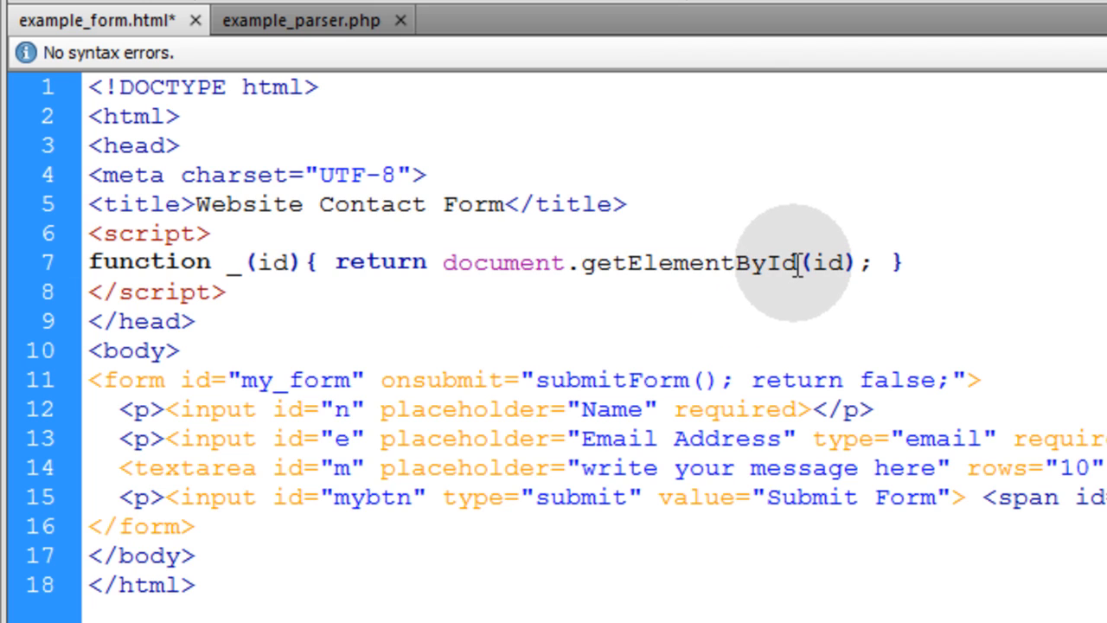
double_click(232, 263)
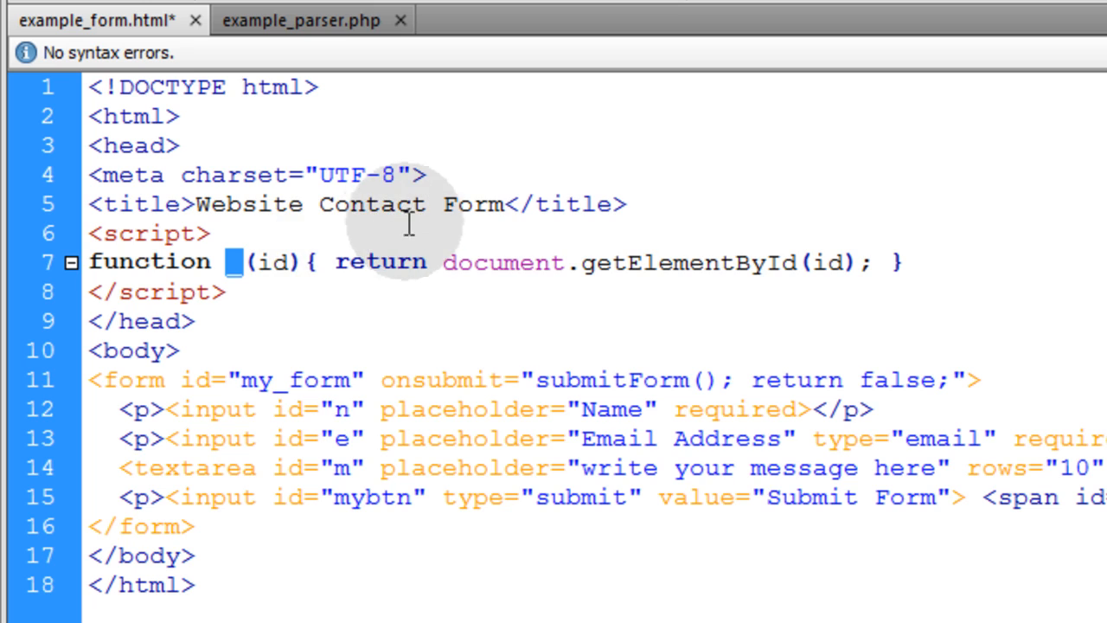
left_click(941, 262)
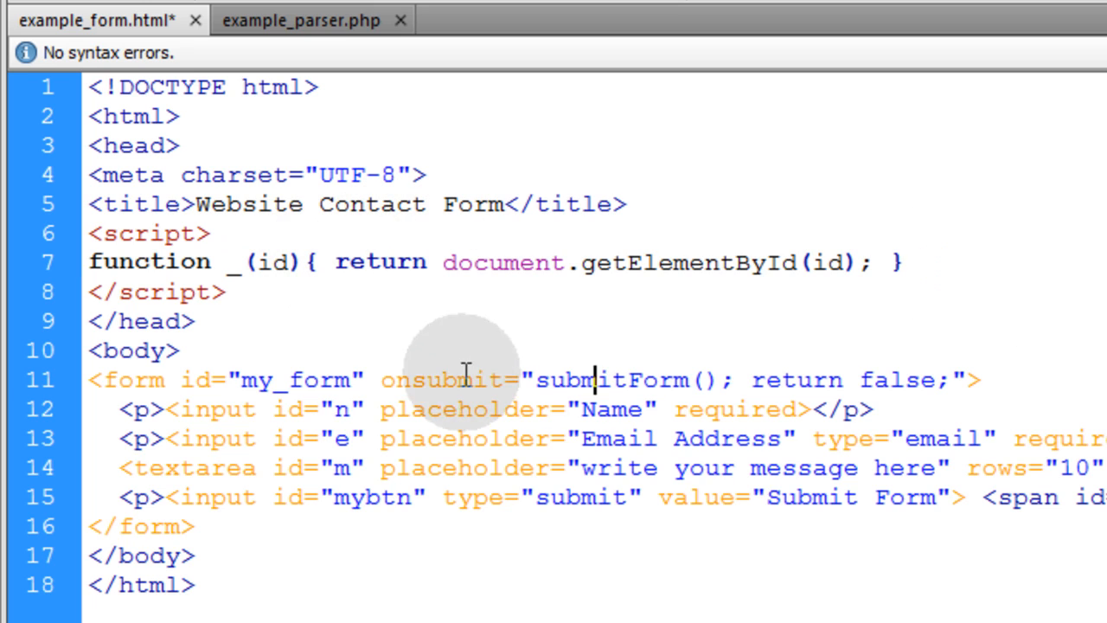
- Check the form's submitForm() call, then start a blank line below the helper
double_click(602, 380)
left_click_drag(720, 380, 543, 380)
left_click(939, 263)
key("Return")
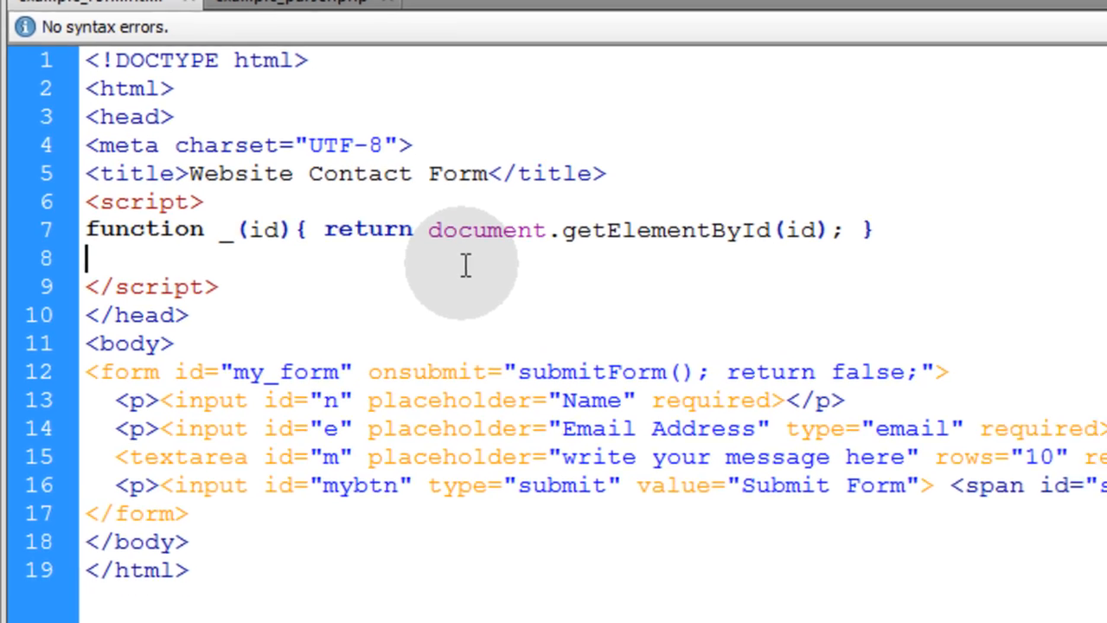
key("ctrl+v")
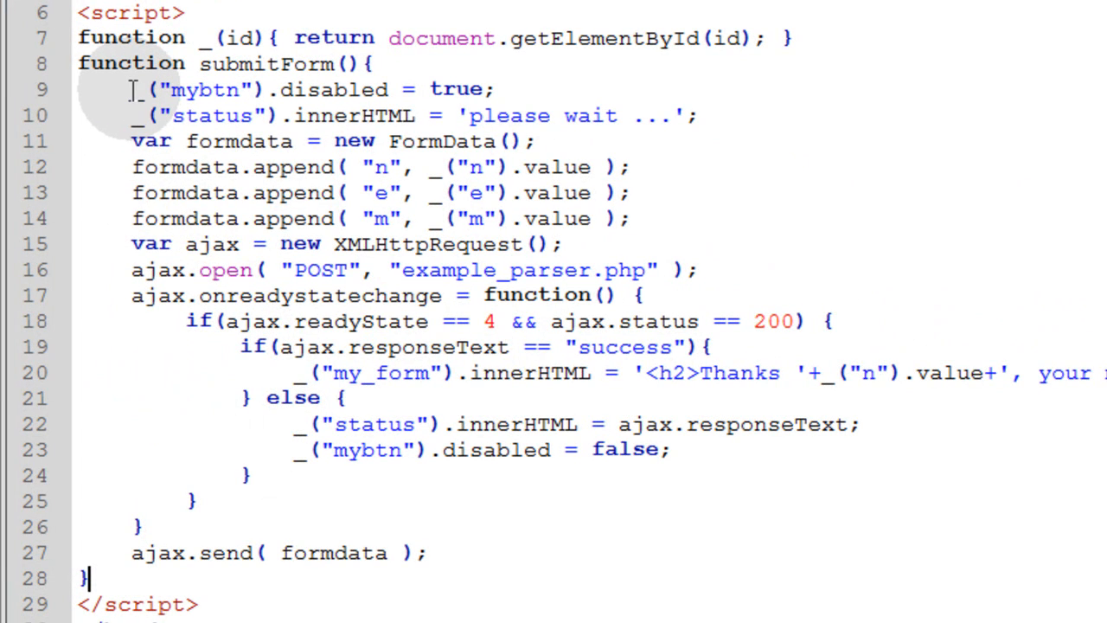
double_click(264, 64)
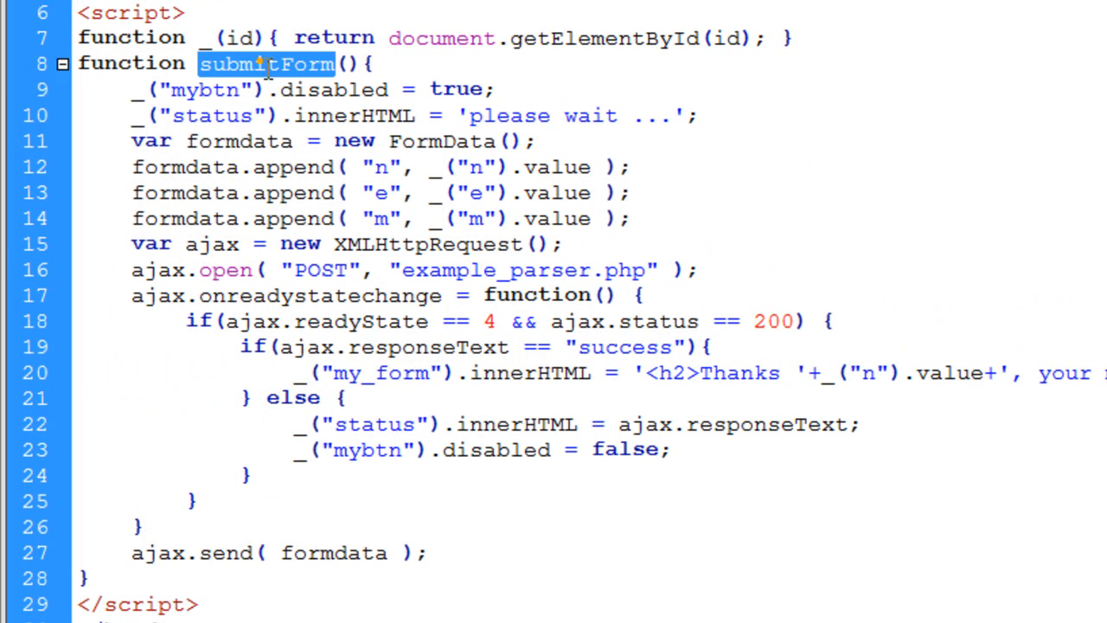
left_click(325, 192)
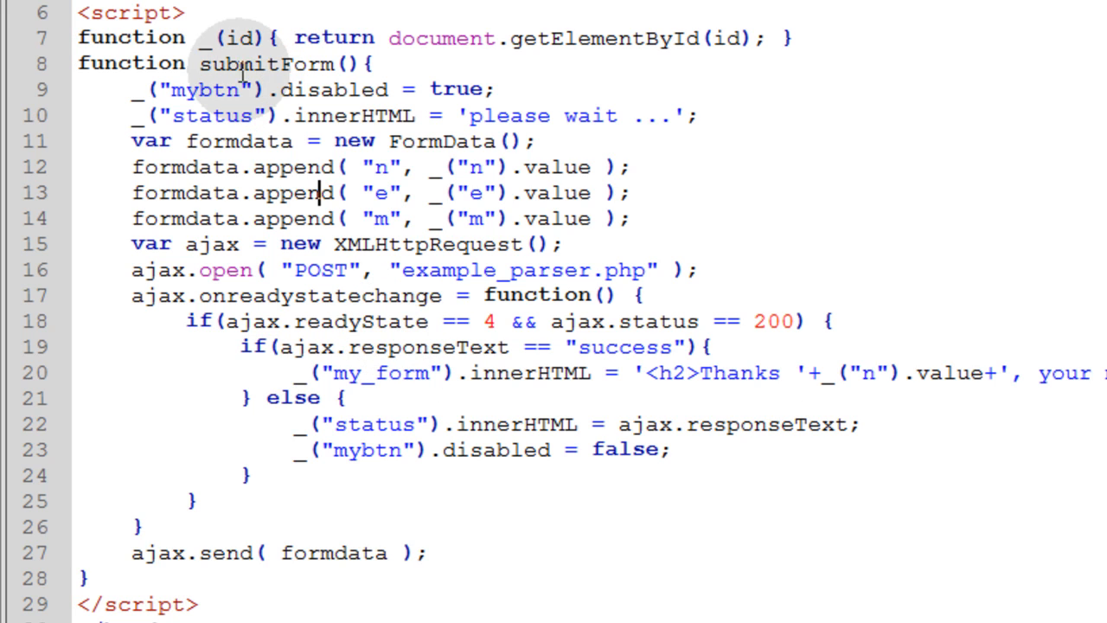
double_click(283, 68)
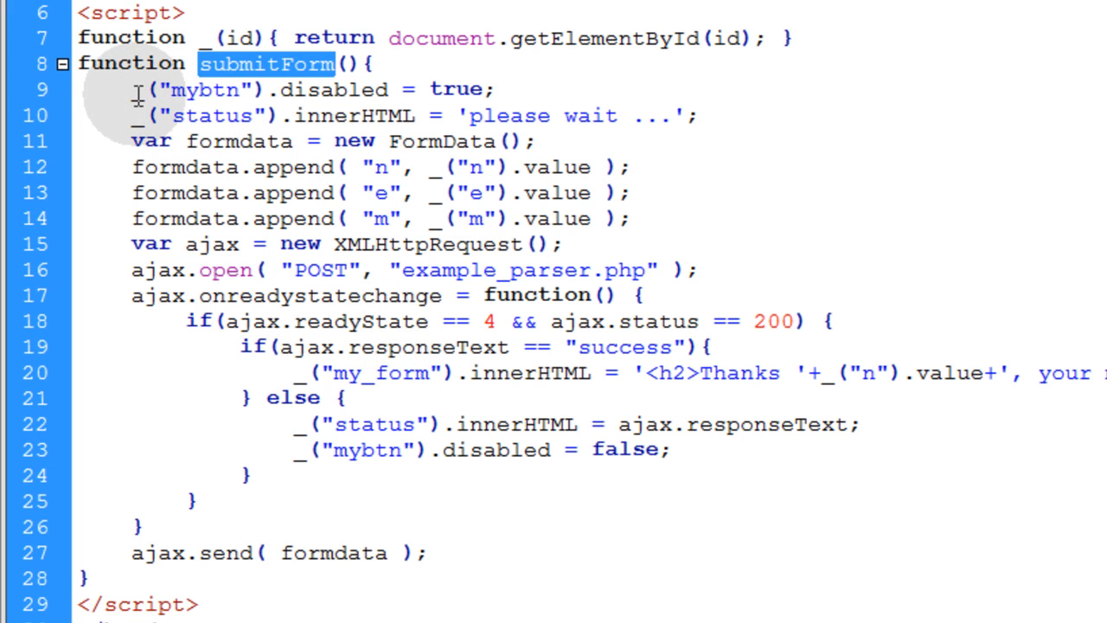
left_click_drag(133, 90, 268, 90)
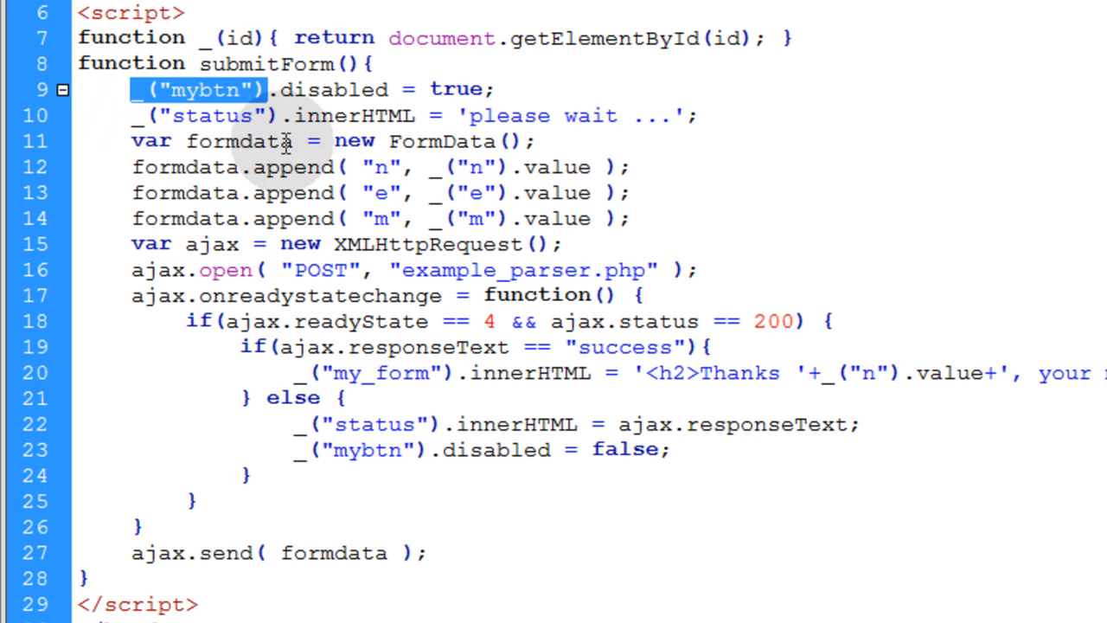
double_click(377, 89)
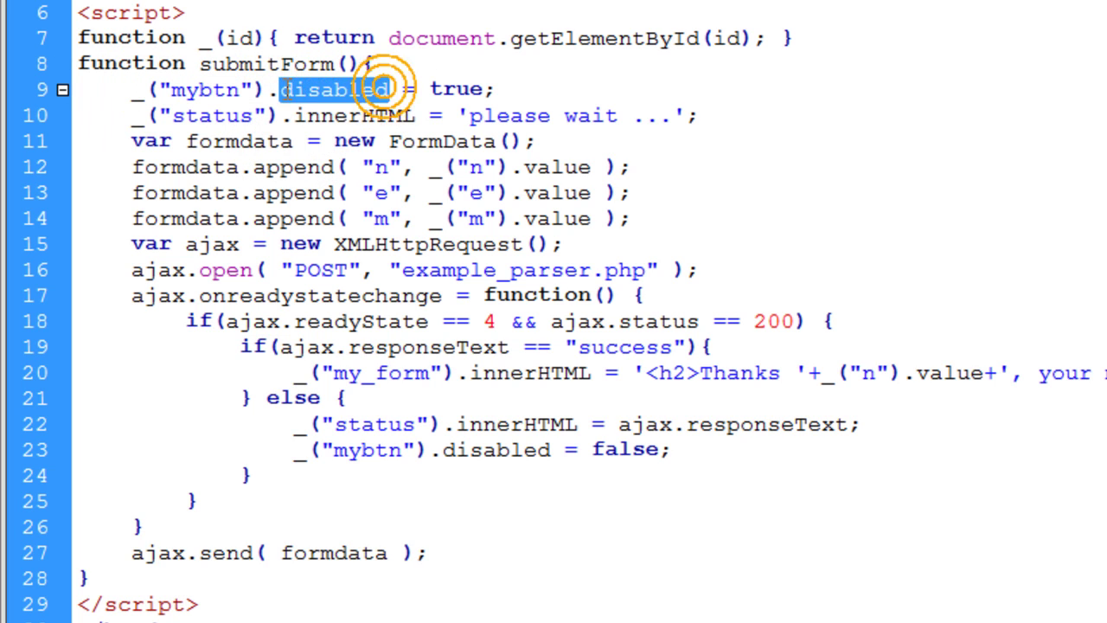
double_click(456, 89)
double_click(329, 89)
left_click(462, 86)
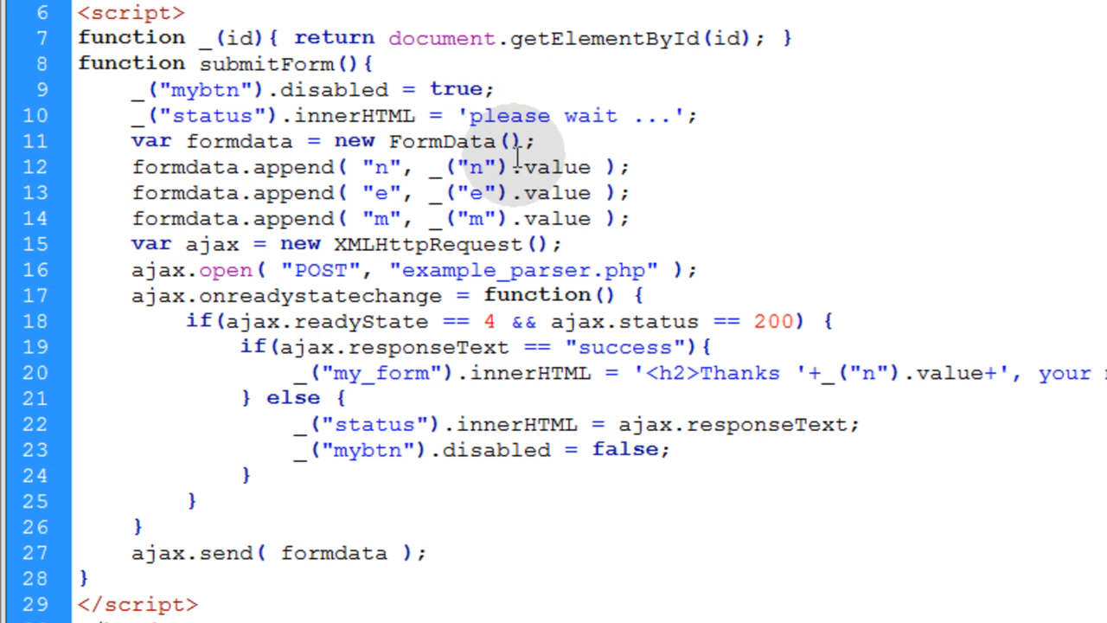
left_click(538, 140)
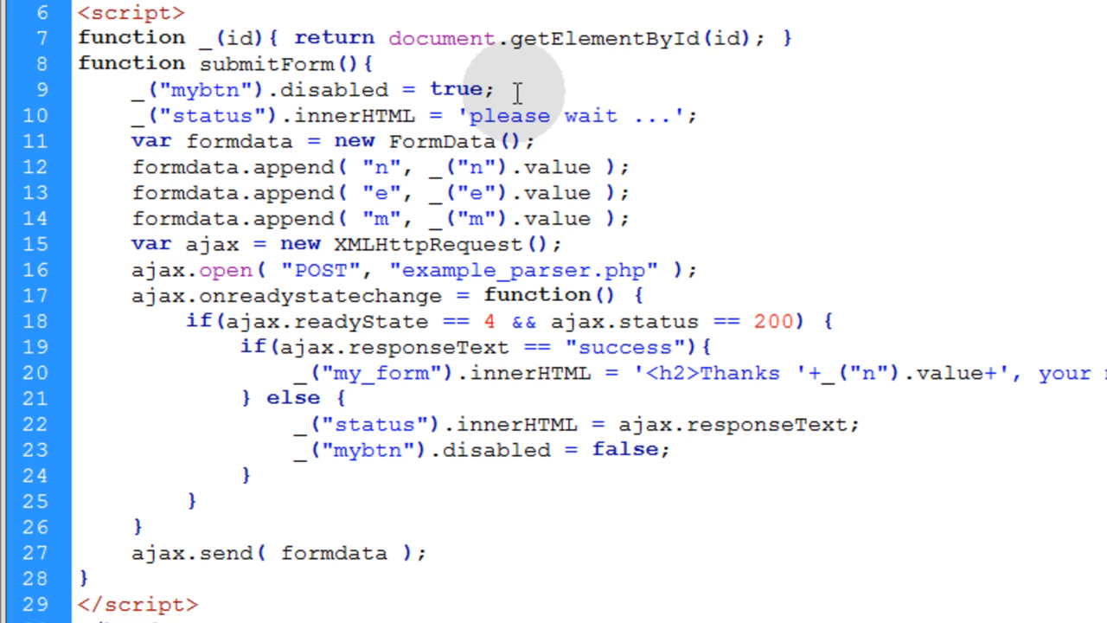
double_click(275, 65)
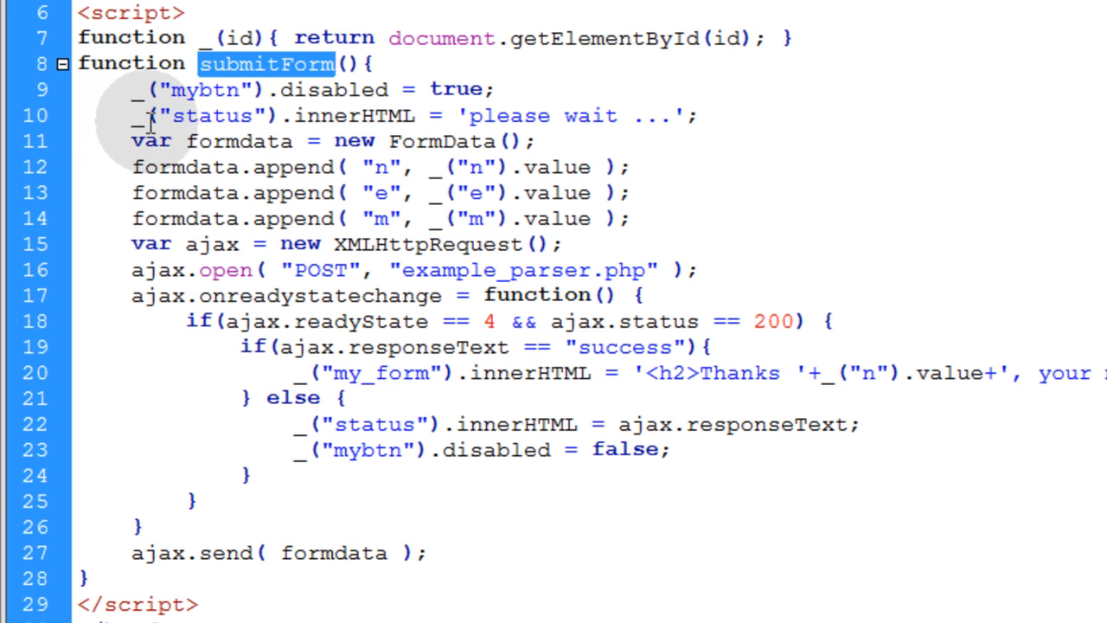
scroll(346, 346, "down", 2)
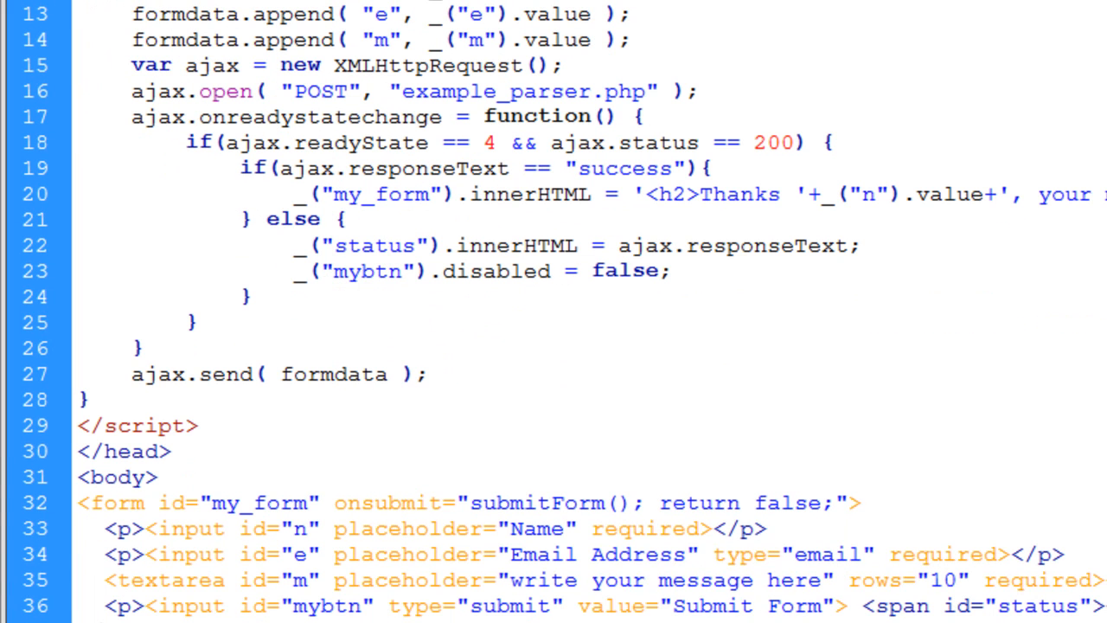
left_click_drag(1104, 606, 865, 606)
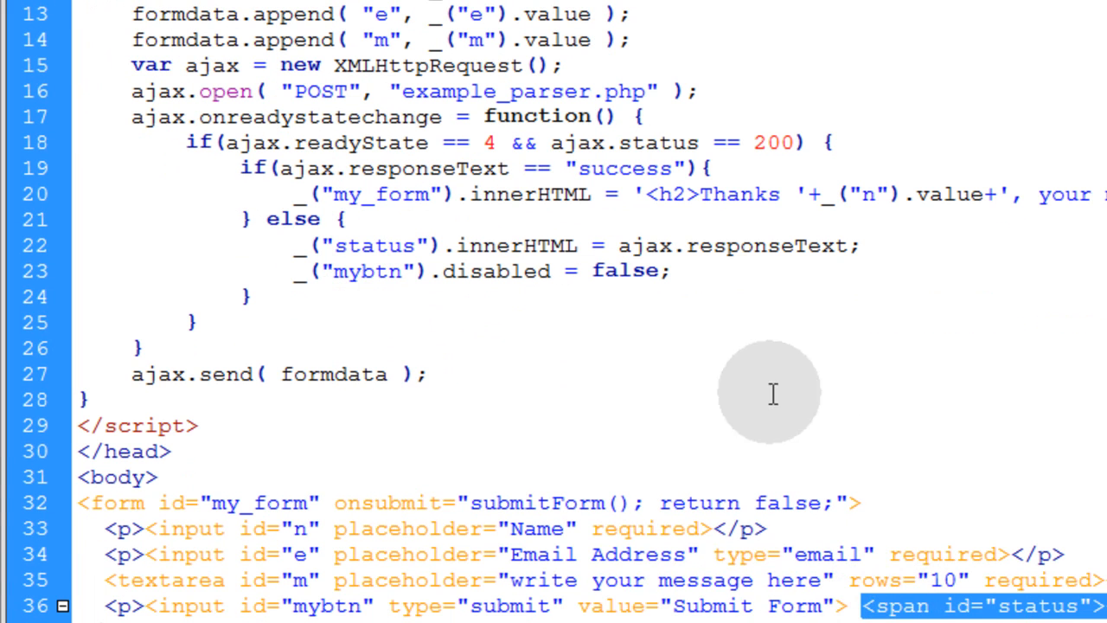
scroll(735, 383, "up", 3)
scroll(393, 333, "up", 1)
double_click(354, 218)
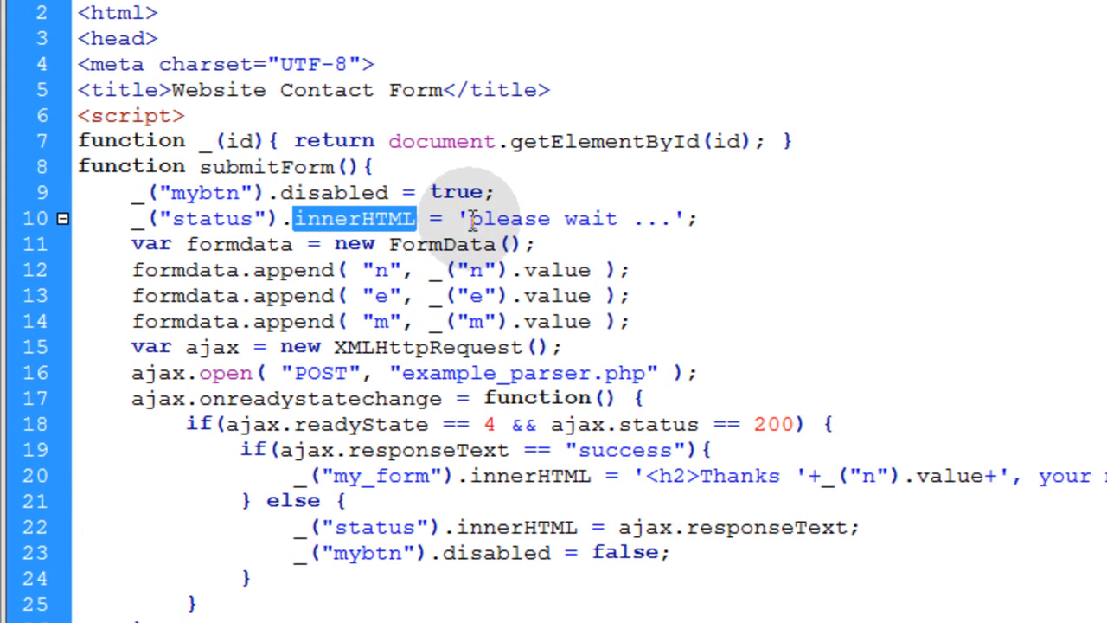
left_click(474, 218)
left_click_drag(474, 219, 673, 218)
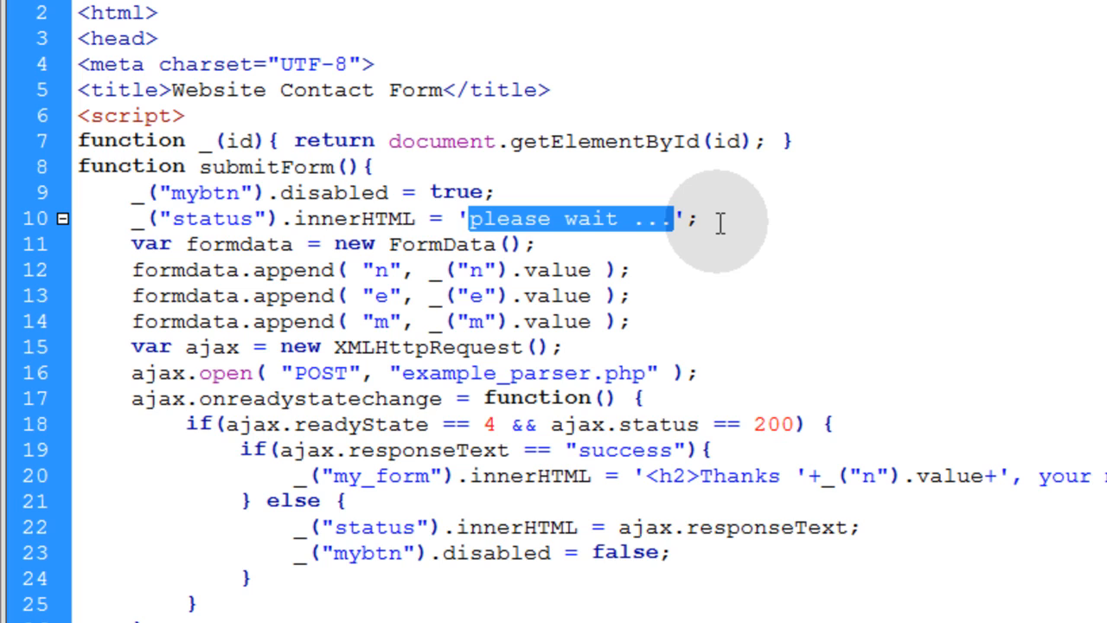
left_click(720, 223)
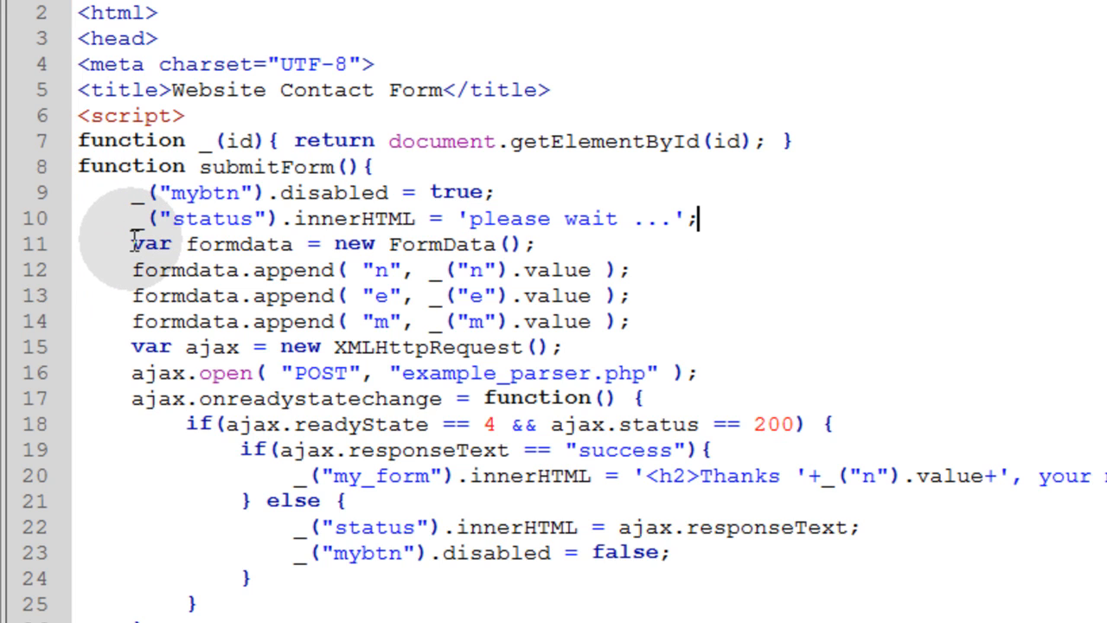
double_click(254, 246)
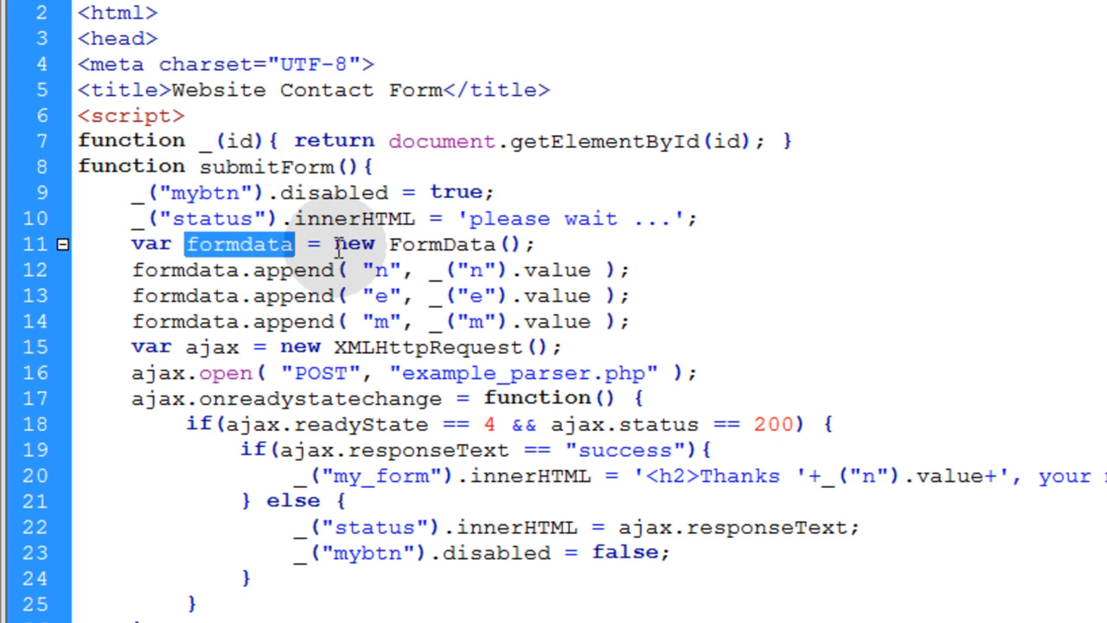
left_click_drag(334, 245, 525, 245)
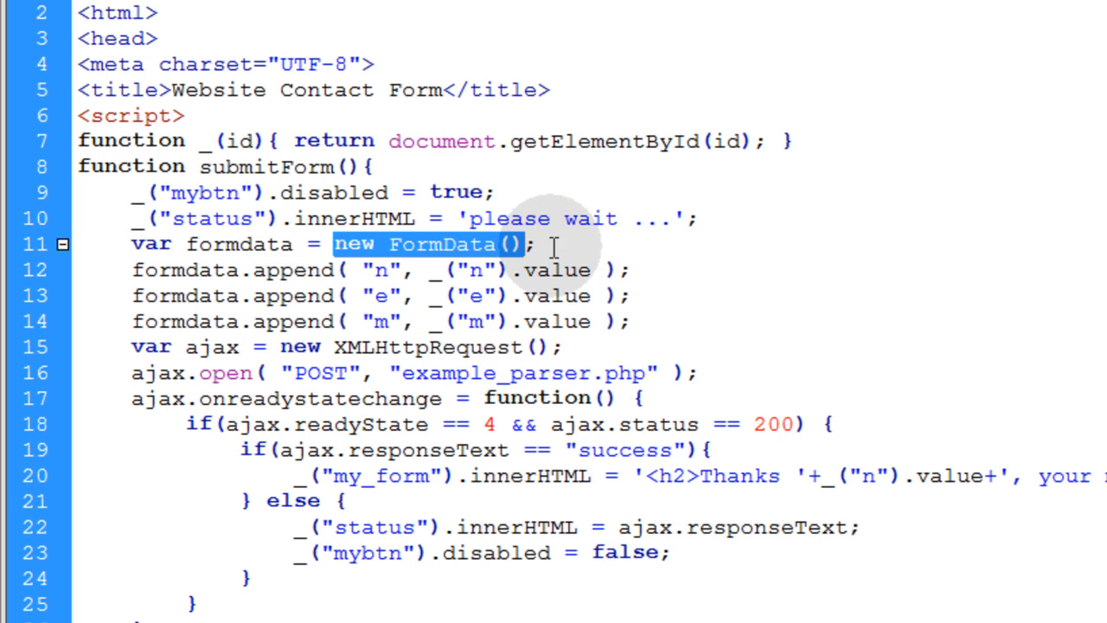
left_click(552, 248)
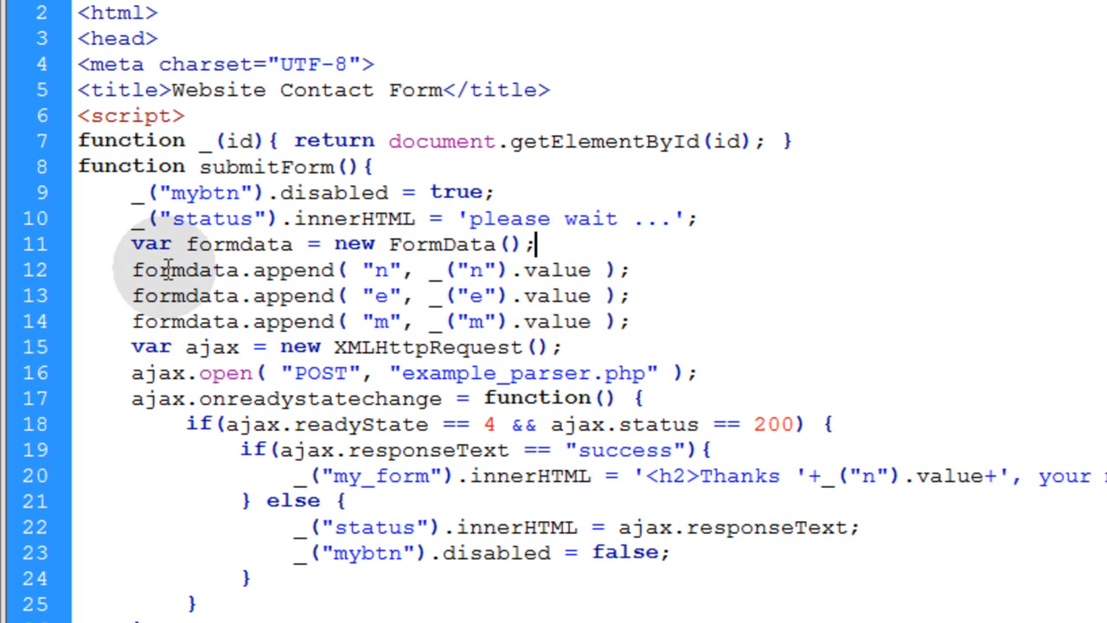
double_click(294, 270)
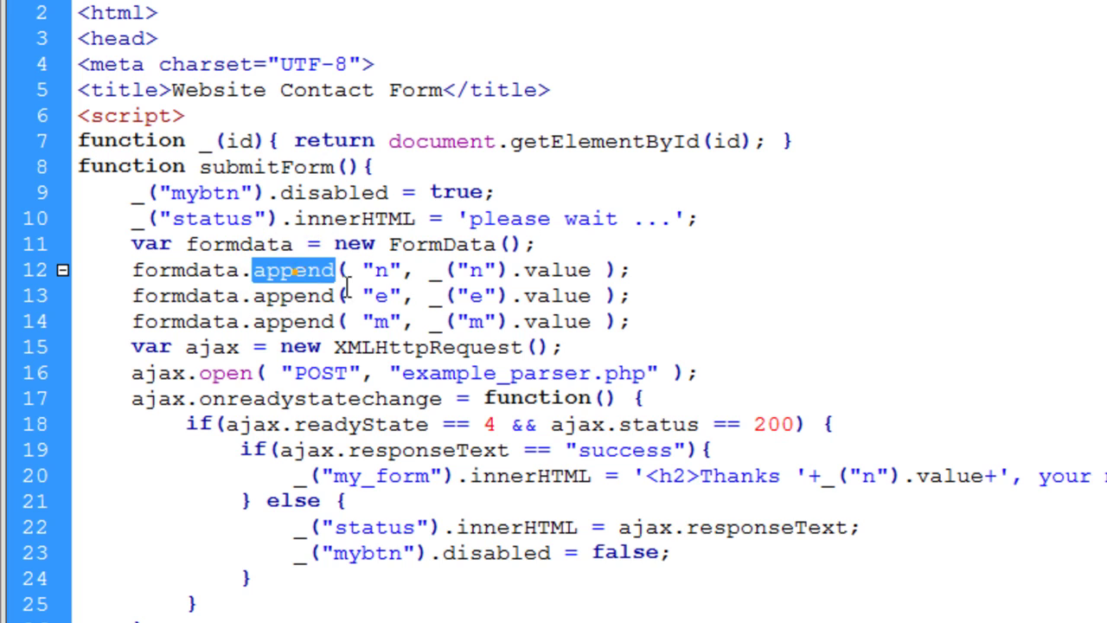
double_click(186, 270)
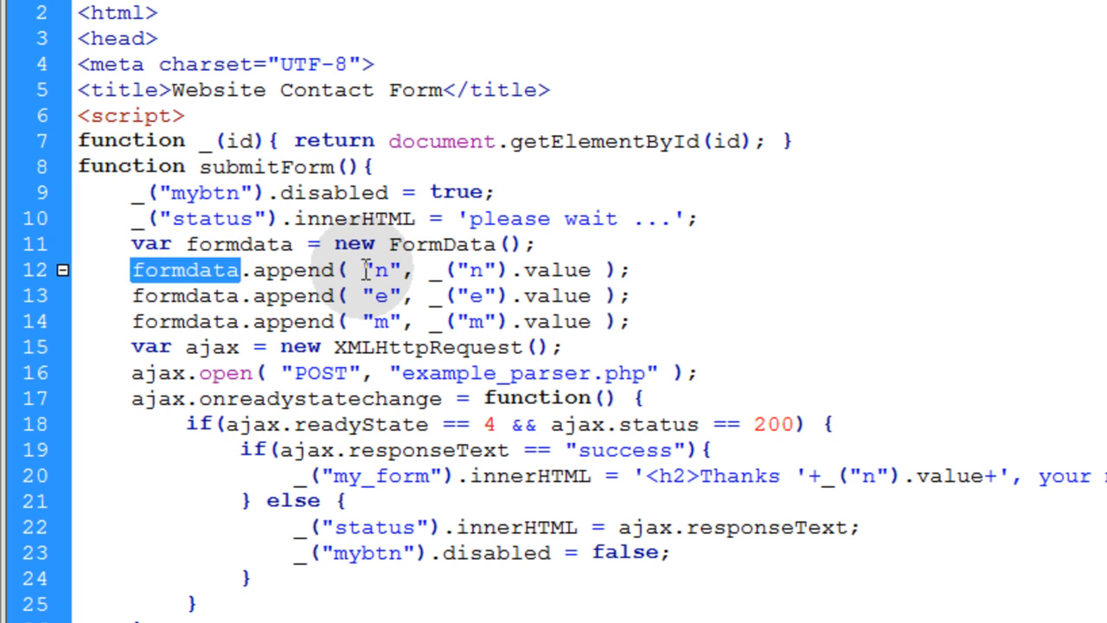
left_click(368, 270)
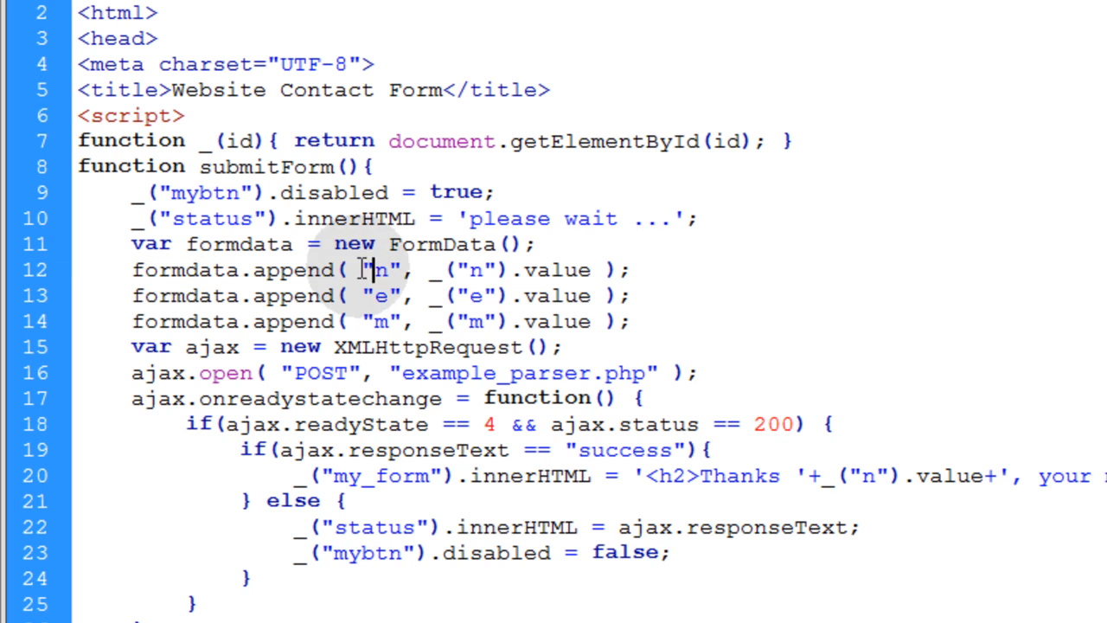
double_click(374, 270)
left_click(380, 274)
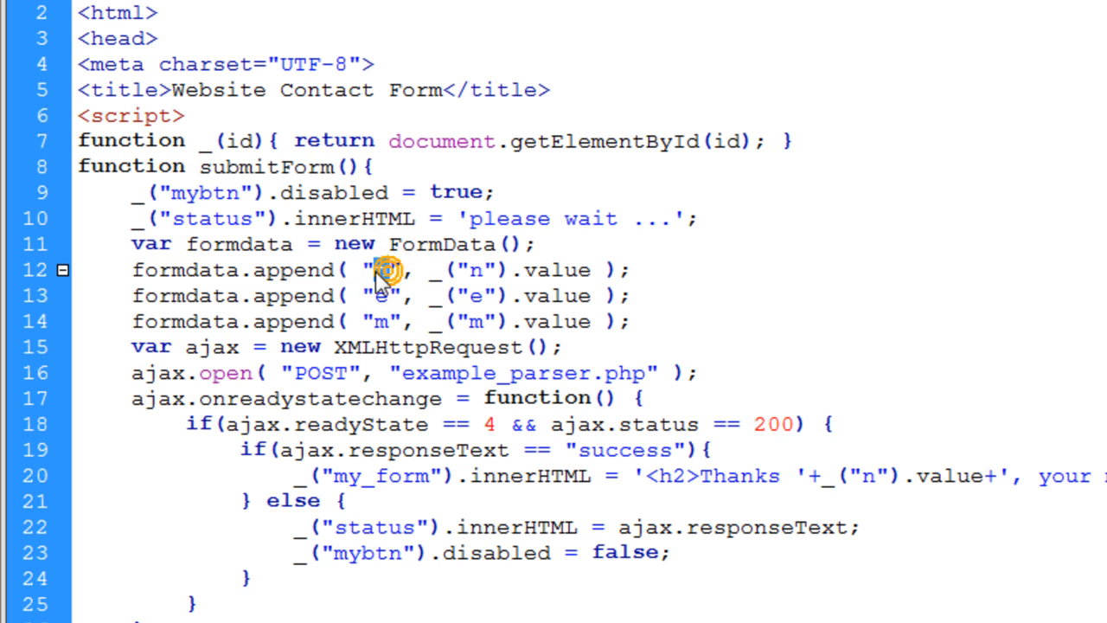
double_click(380, 270)
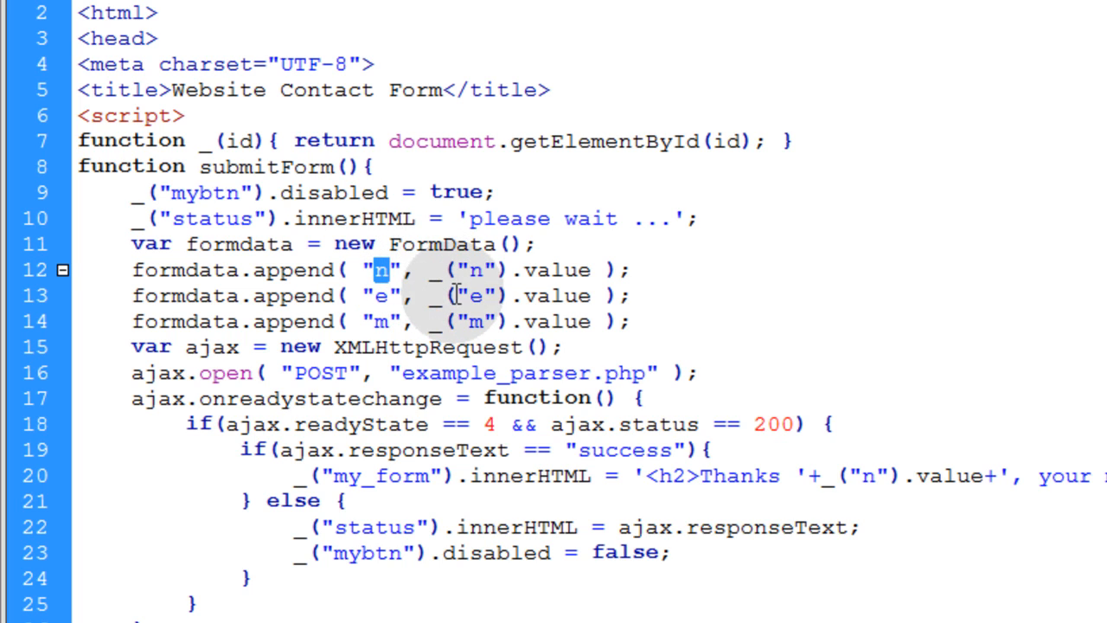
scroll(431, 270, "down", 4)
left_click_drag(431, 199, 591, 172)
double_click(381, 173)
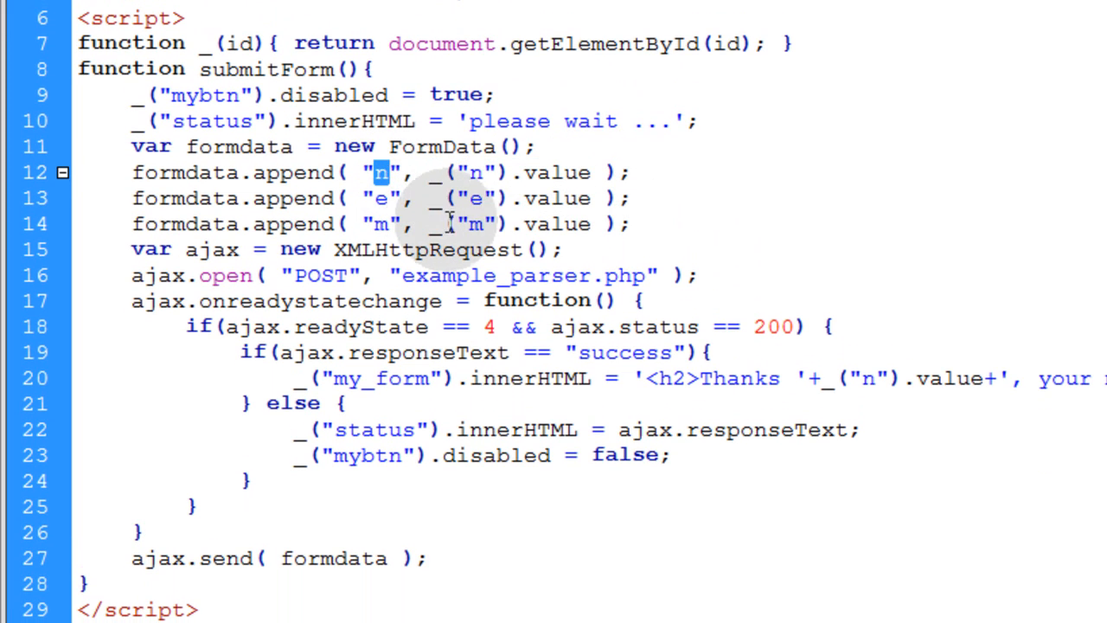
left_click_drag(430, 172, 593, 172)
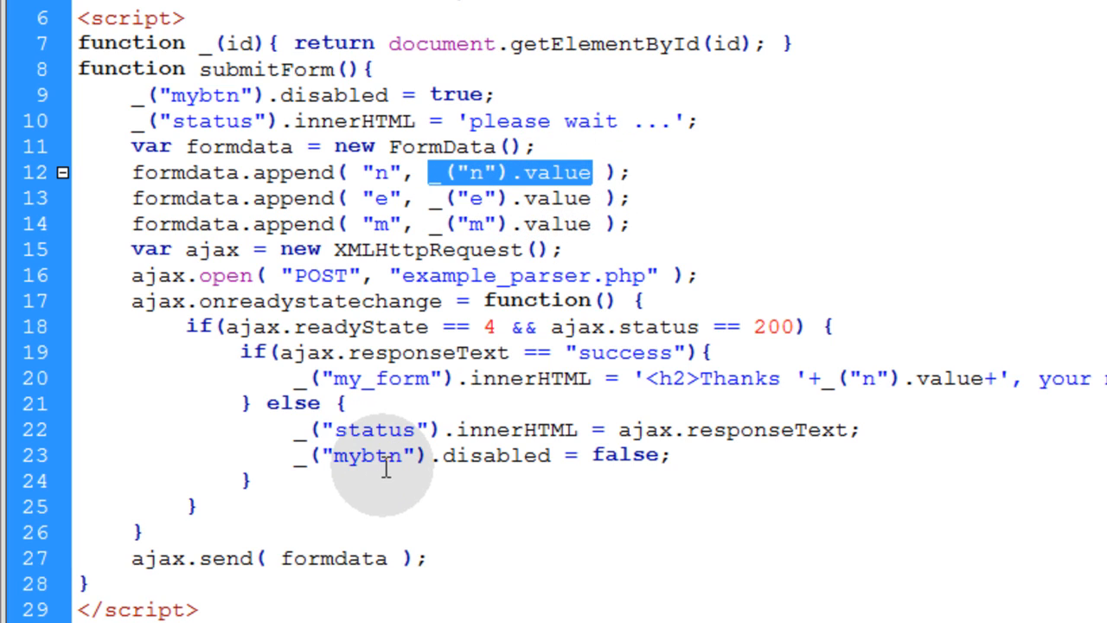
left_click(508, 172)
left_click_drag(510, 172, 432, 172)
left_click(553, 172)
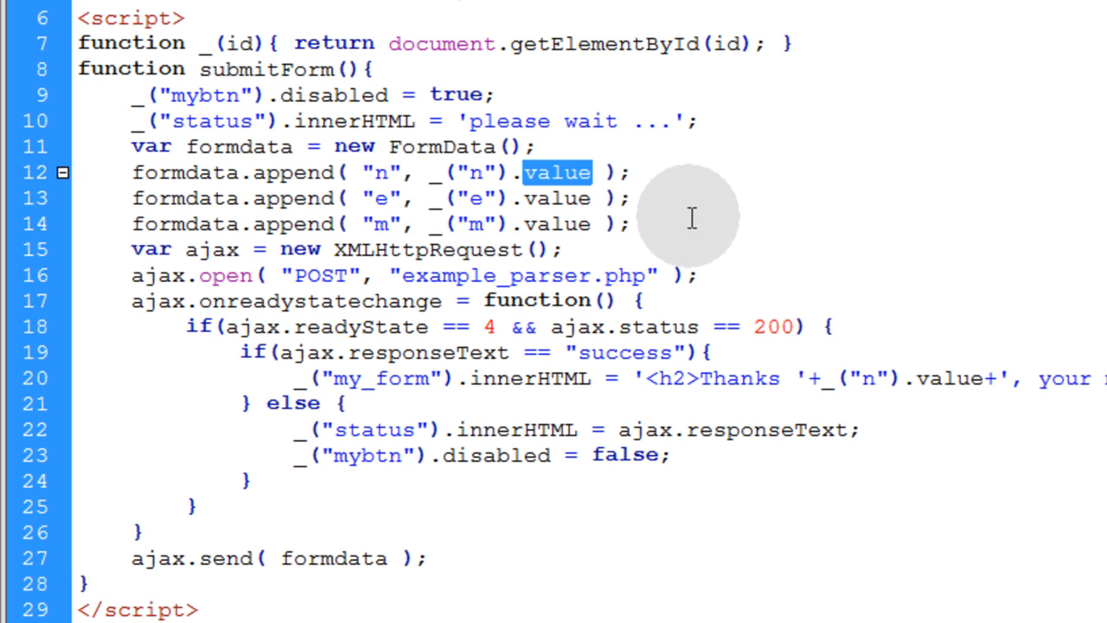
left_click(393, 198)
double_click(381, 198)
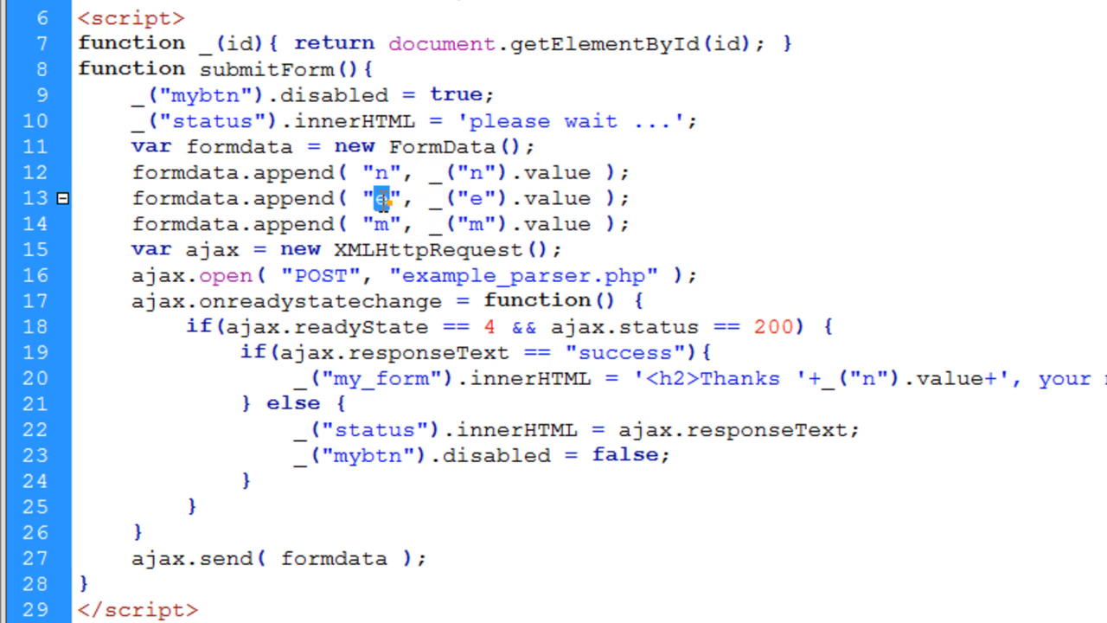
double_click(383, 223)
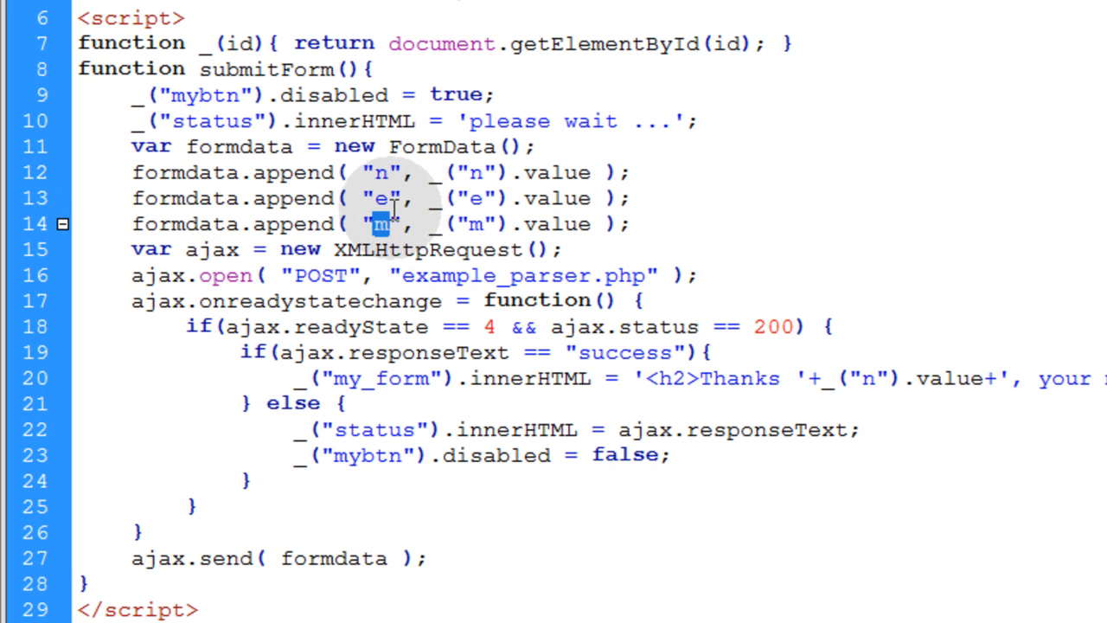
left_click(636, 223)
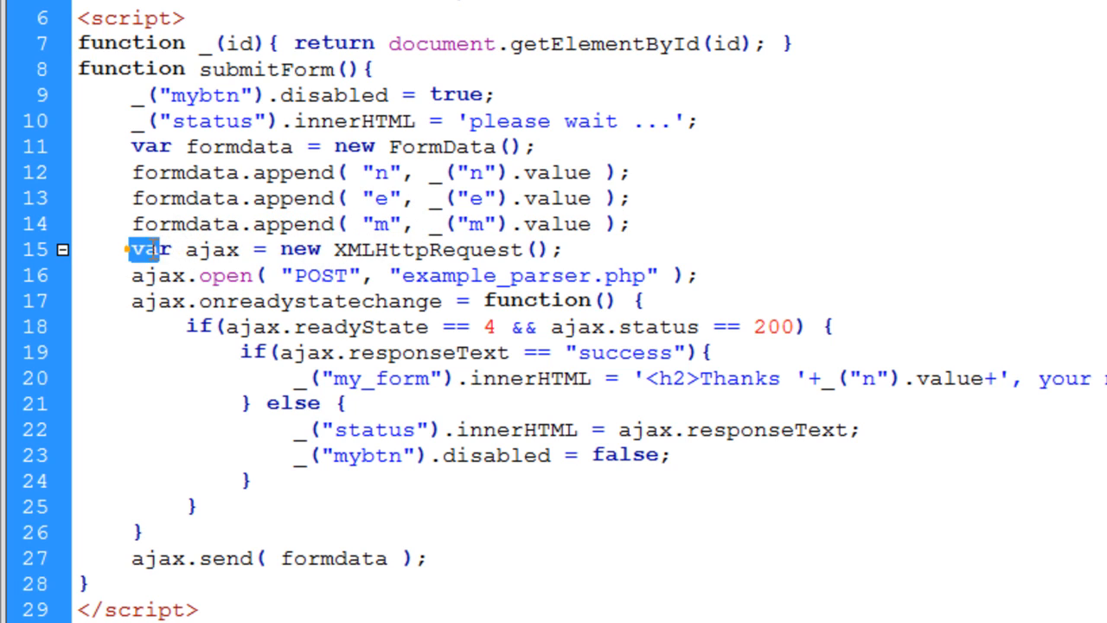
left_click_drag(130, 249, 220, 249)
double_click(212, 249)
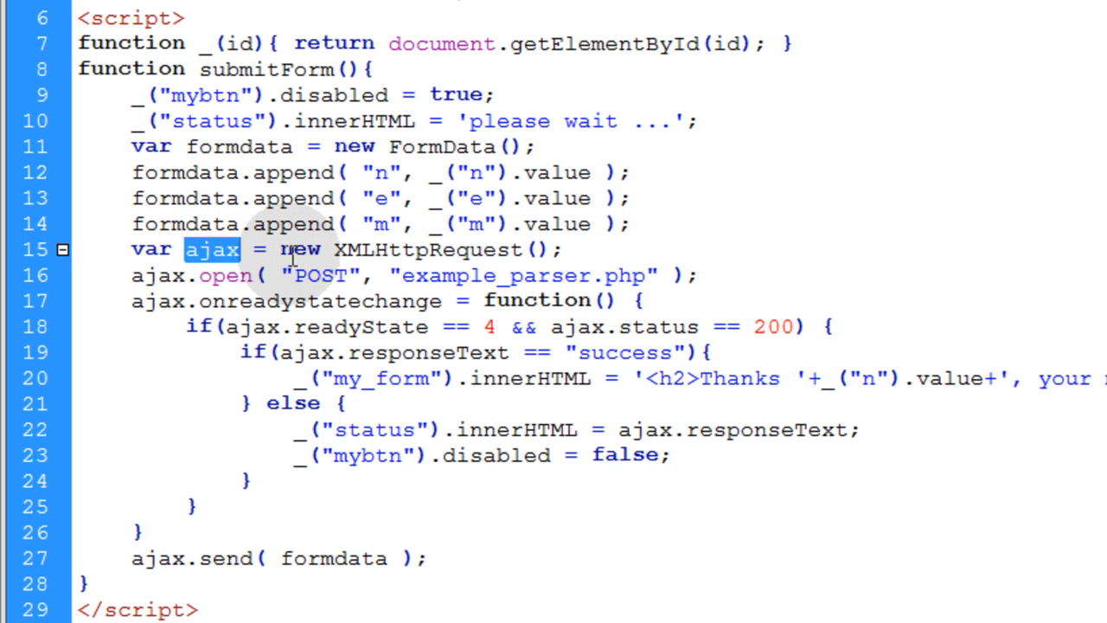
double_click(428, 249)
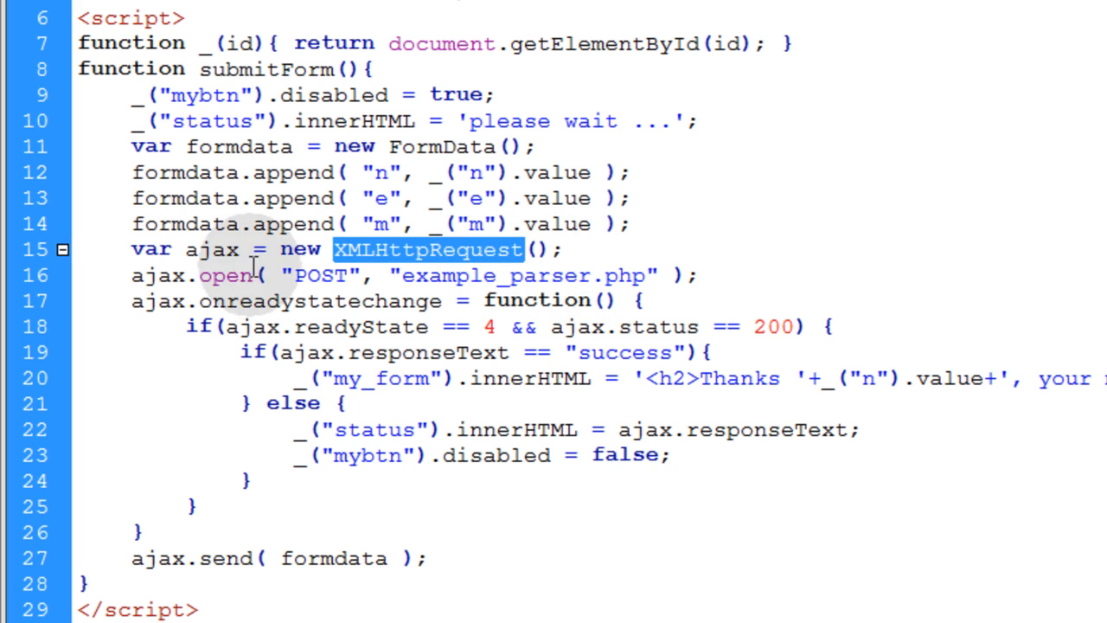
double_click(218, 276)
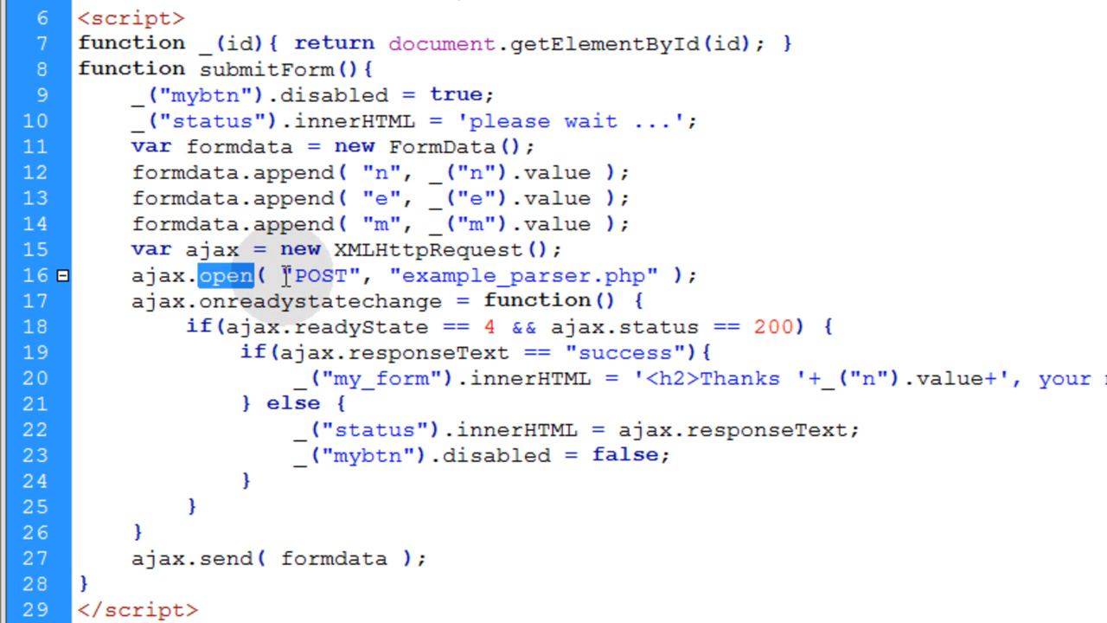
left_click_drag(283, 275, 364, 275)
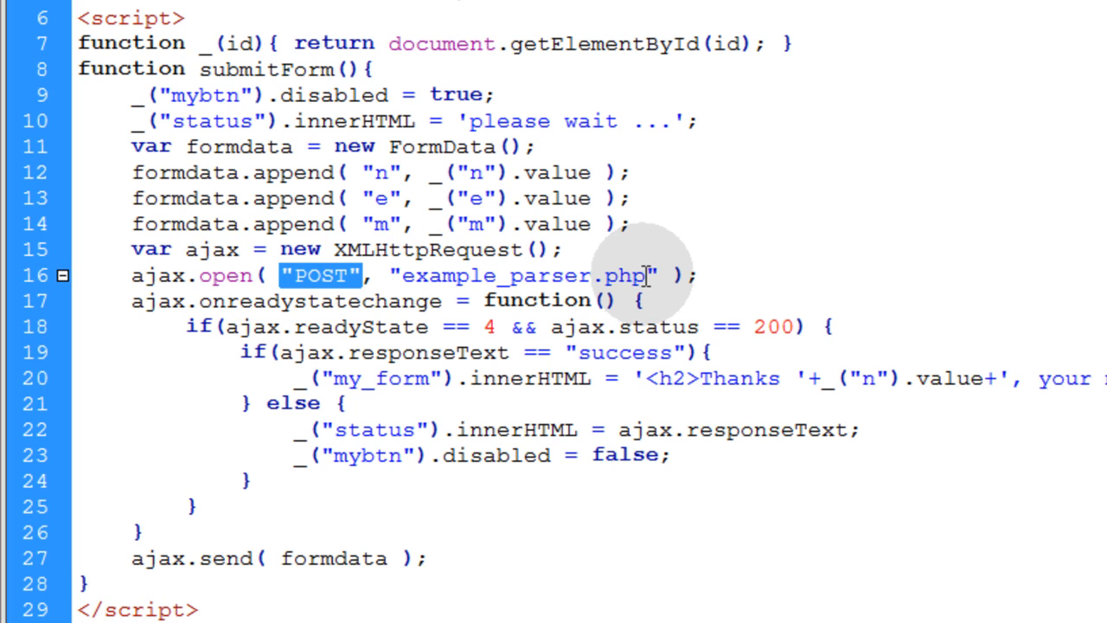
left_click_drag(647, 275, 403, 275)
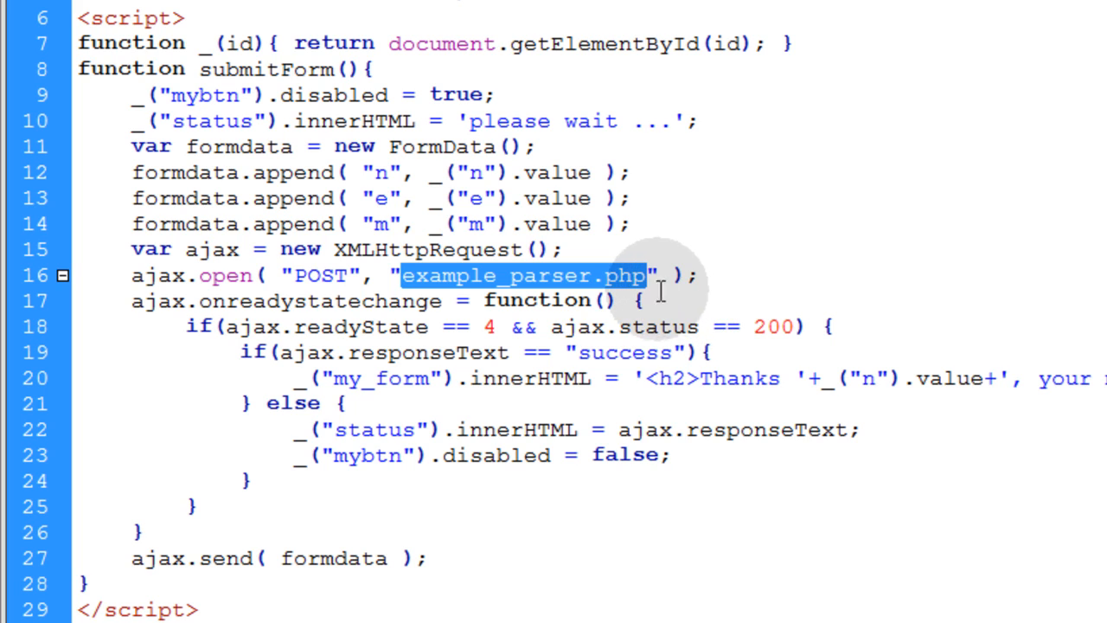
double_click(158, 300)
left_click(346, 304)
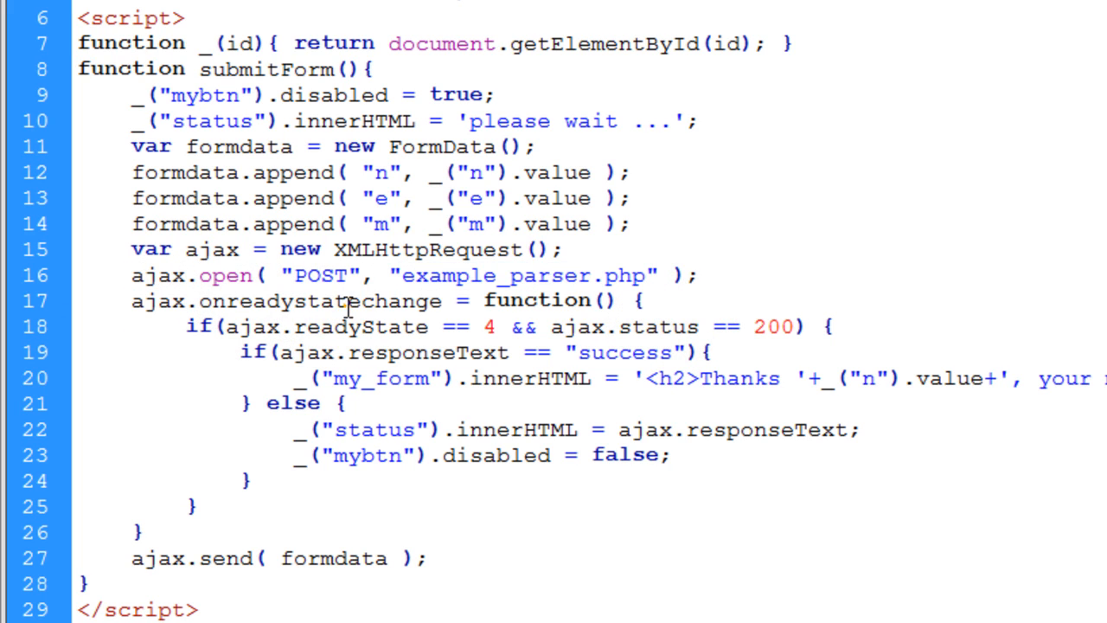
double_click(346, 302)
double_click(538, 300)
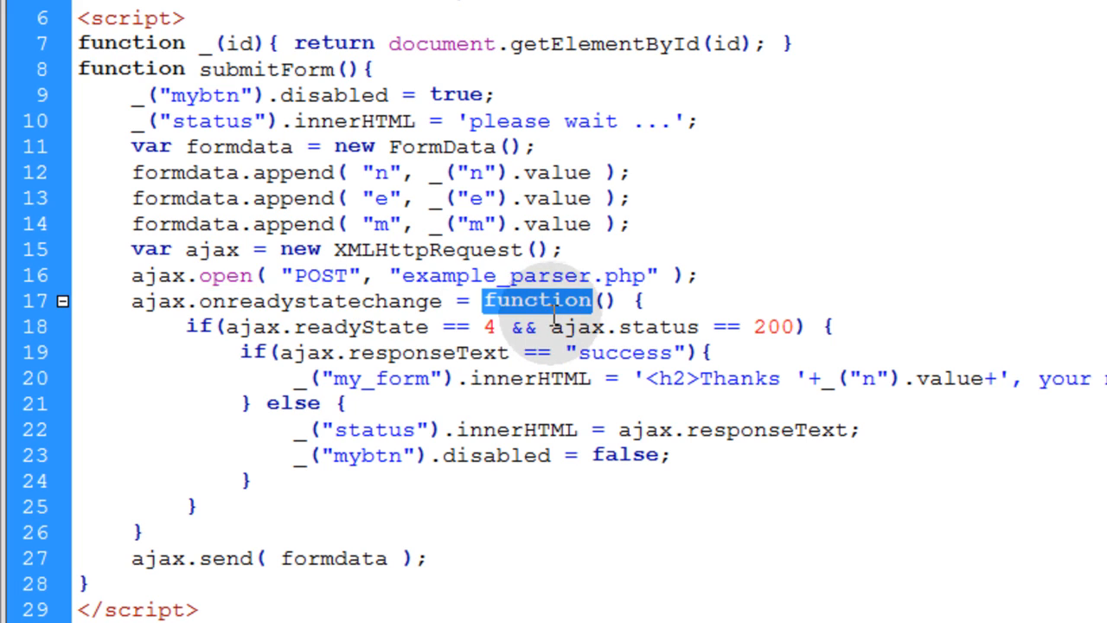
left_click_drag(186, 326, 251, 506)
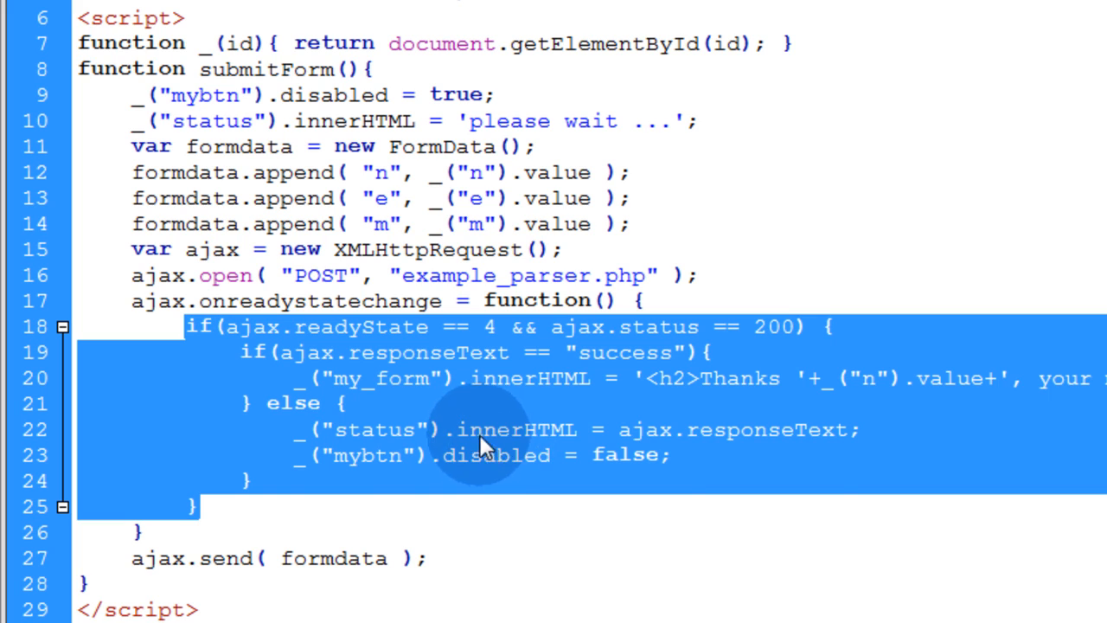
left_click(346, 403)
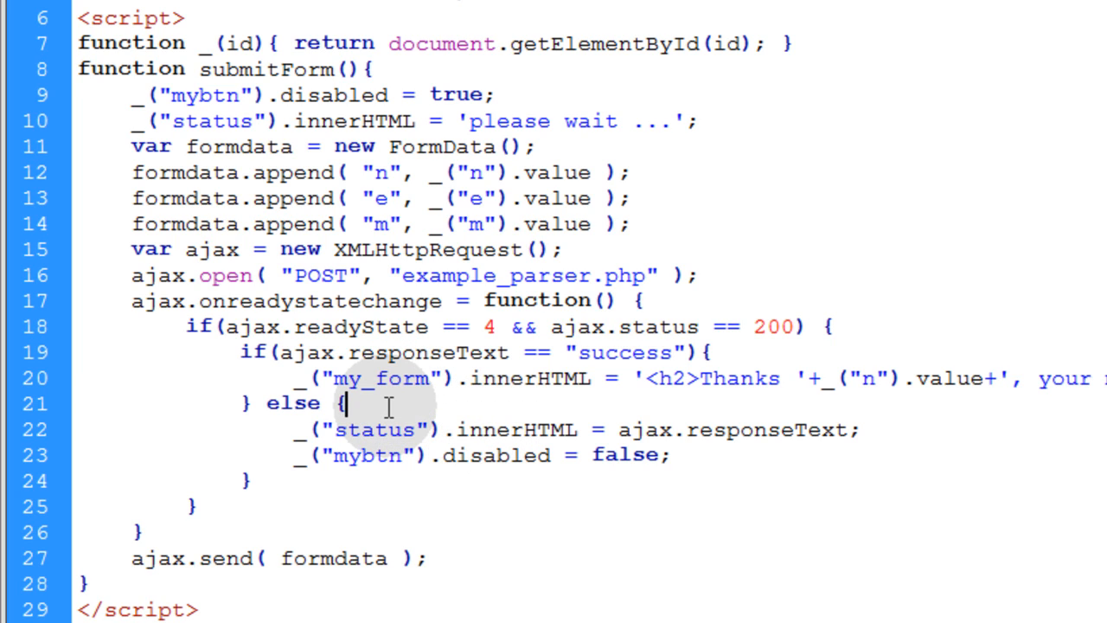
left_click_drag(240, 352, 259, 480)
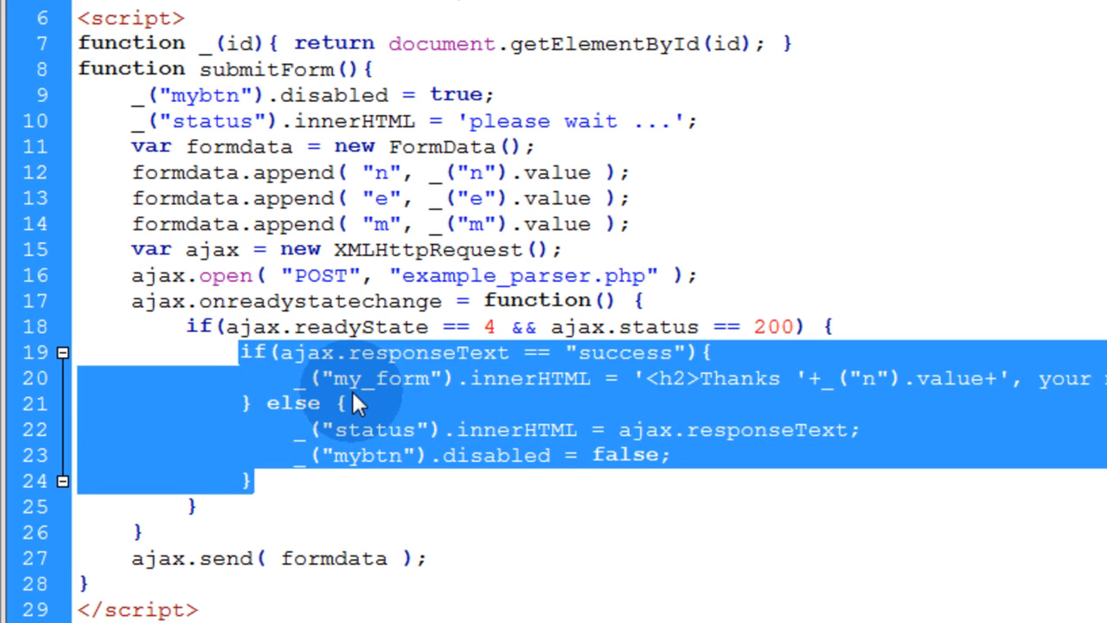
left_click_drag(308, 352, 322, 368)
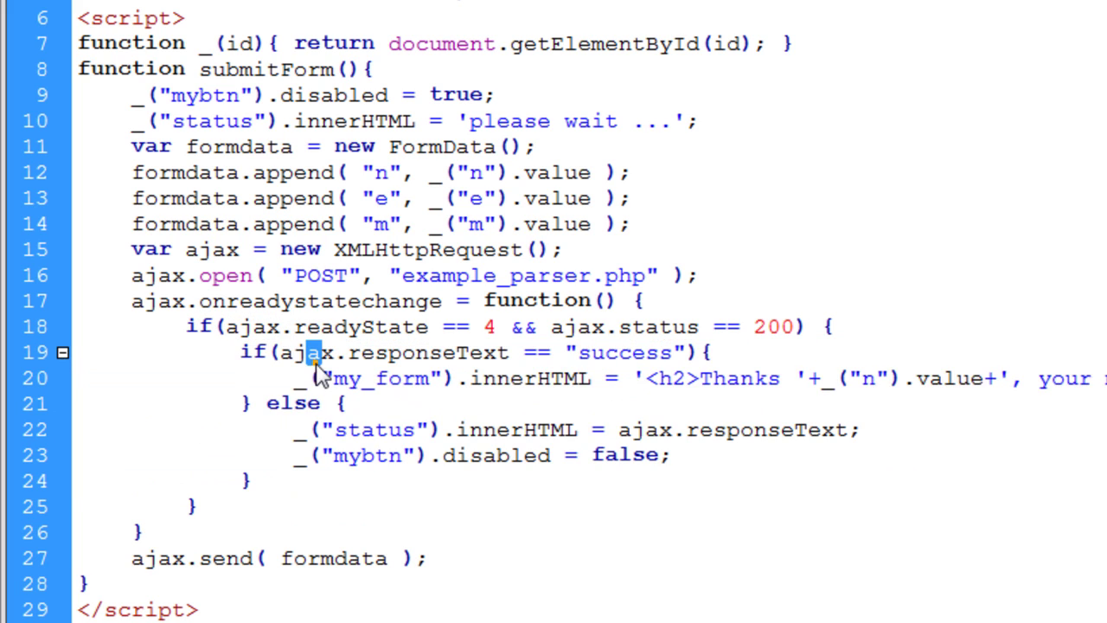
double_click(430, 352)
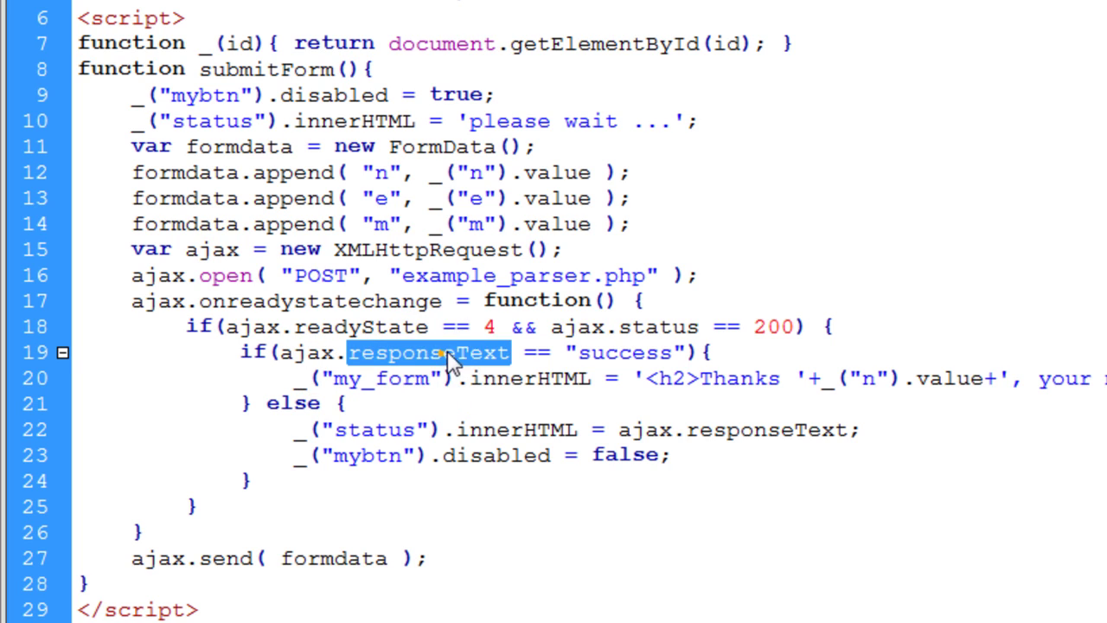
double_click(624, 352)
left_click_drag(295, 378, 457, 379)
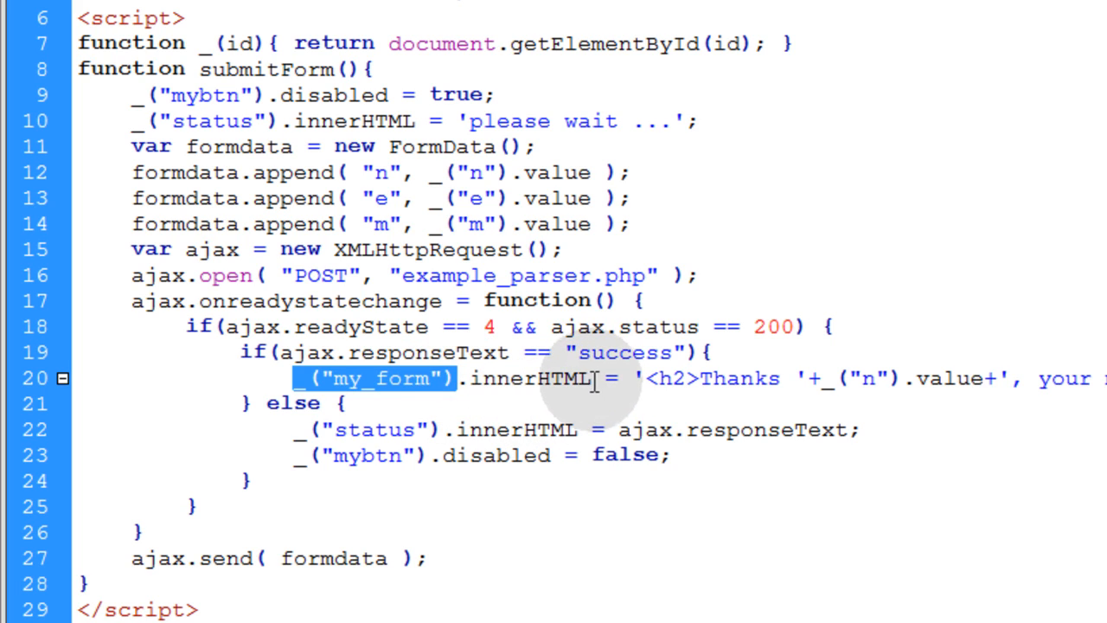
left_click(553, 378)
double_click(554, 378)
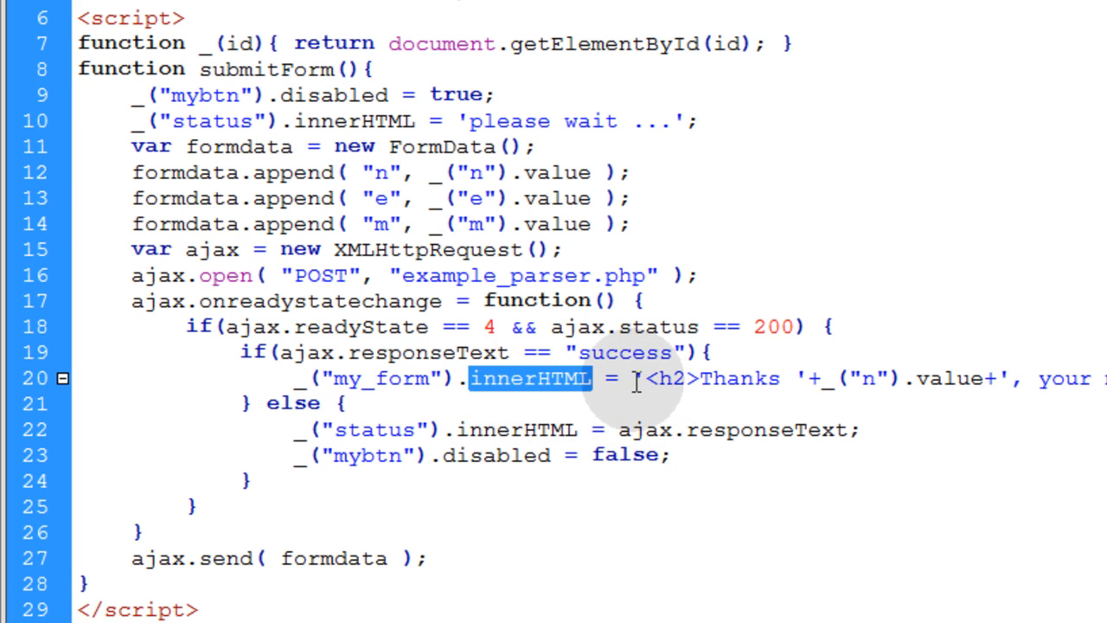
left_click_drag(636, 378, 1103, 378)
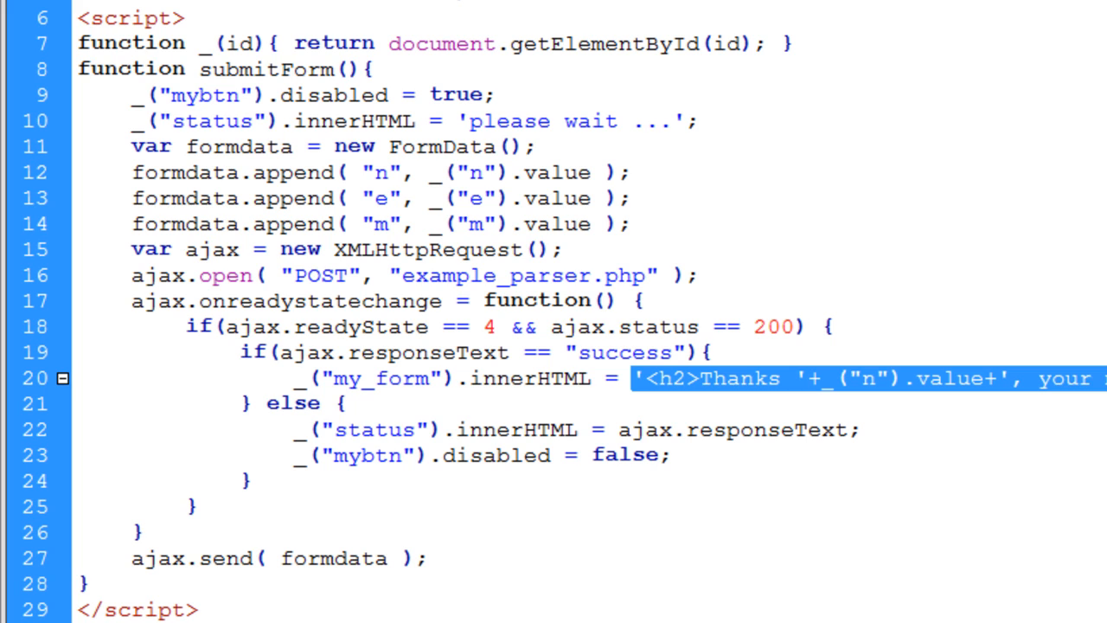
left_click(1056, 378)
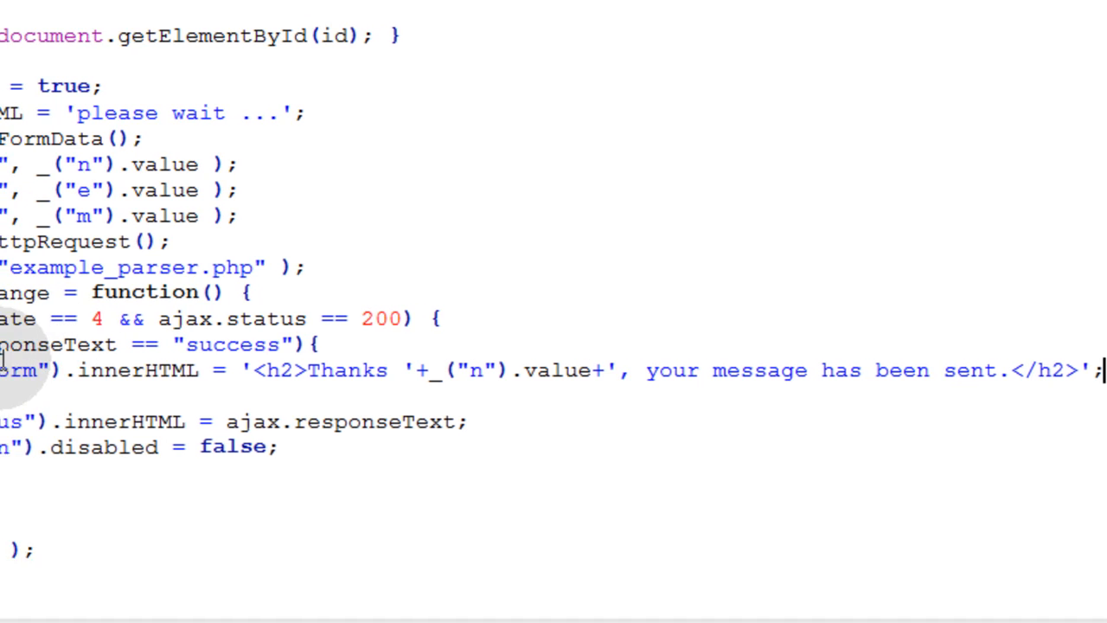
double_click(519, 344)
double_click(625, 344)
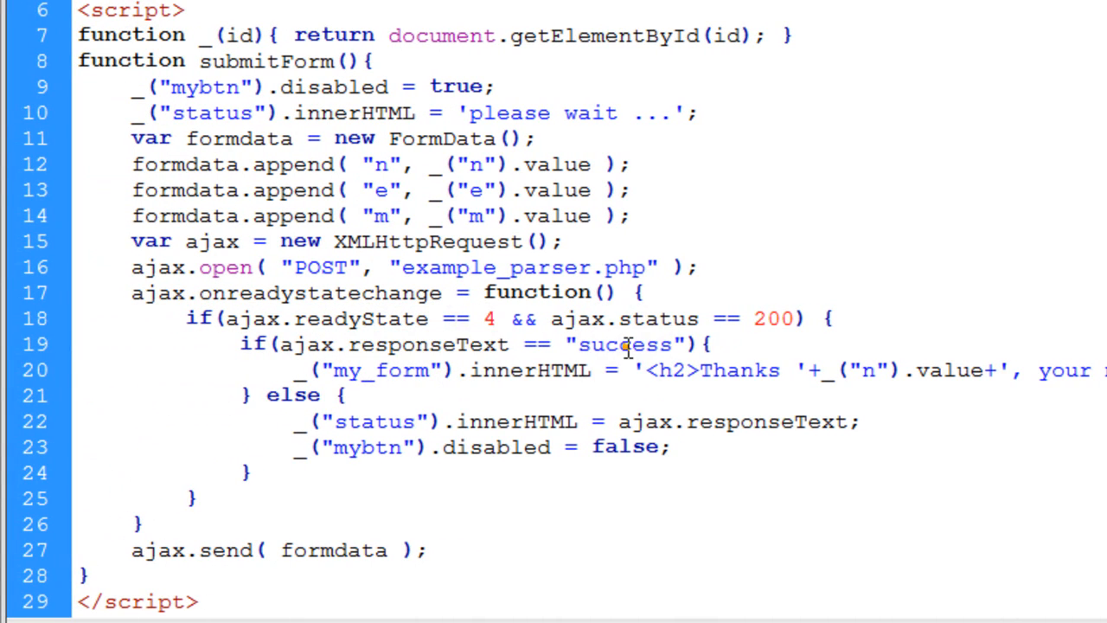
left_click_drag(294, 422, 418, 422)
double_click(512, 421)
left_click_drag(619, 422, 848, 424)
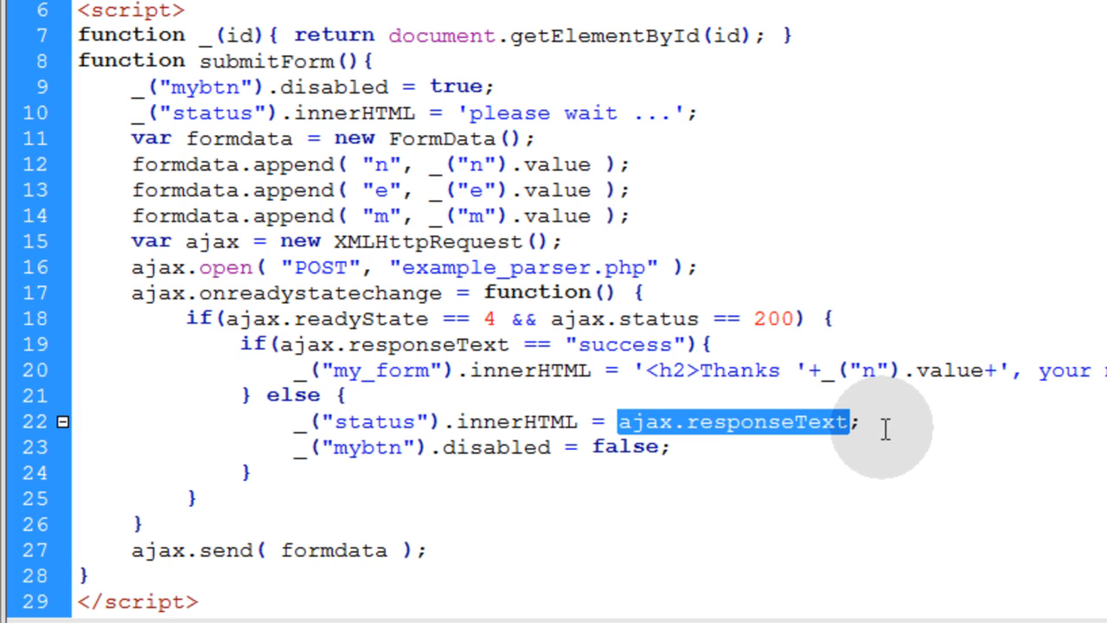
left_click(895, 424)
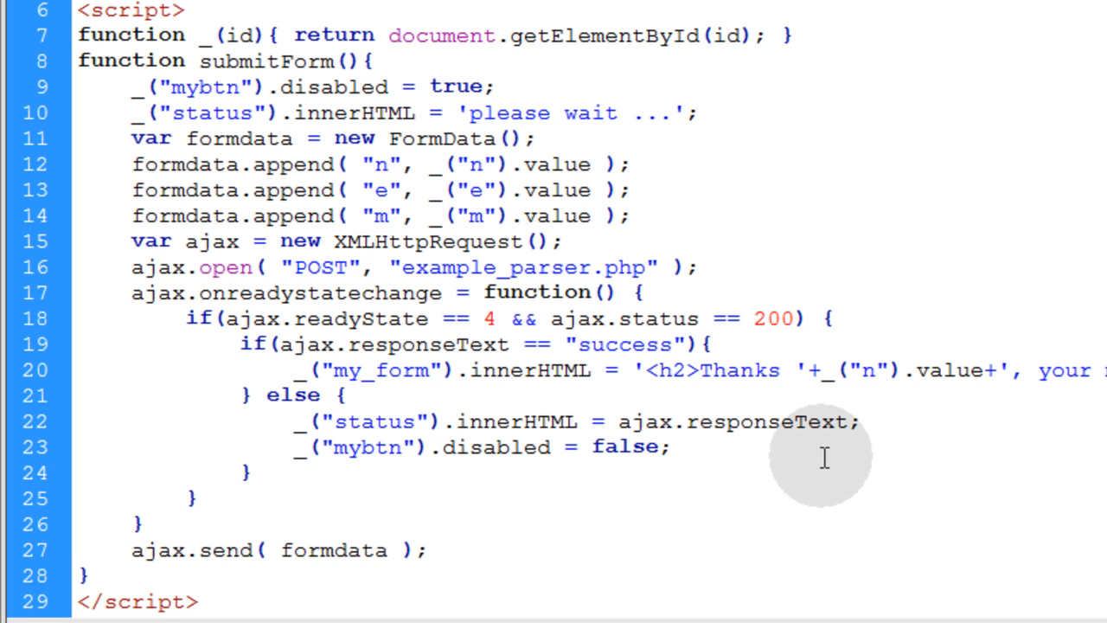
left_click_drag(294, 422, 696, 454)
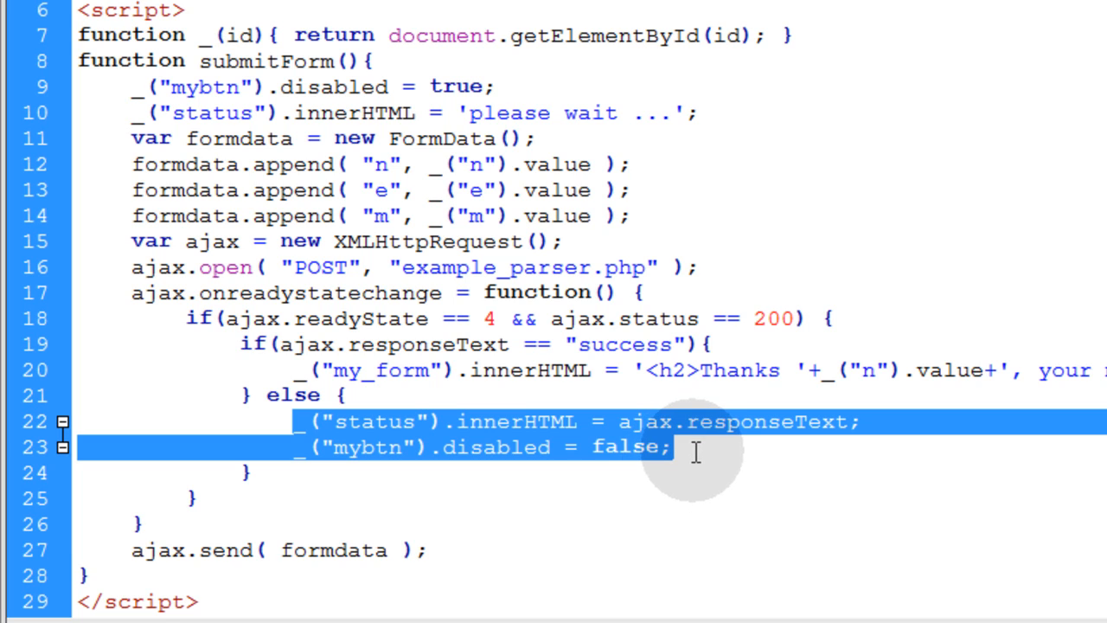
left_click(686, 447)
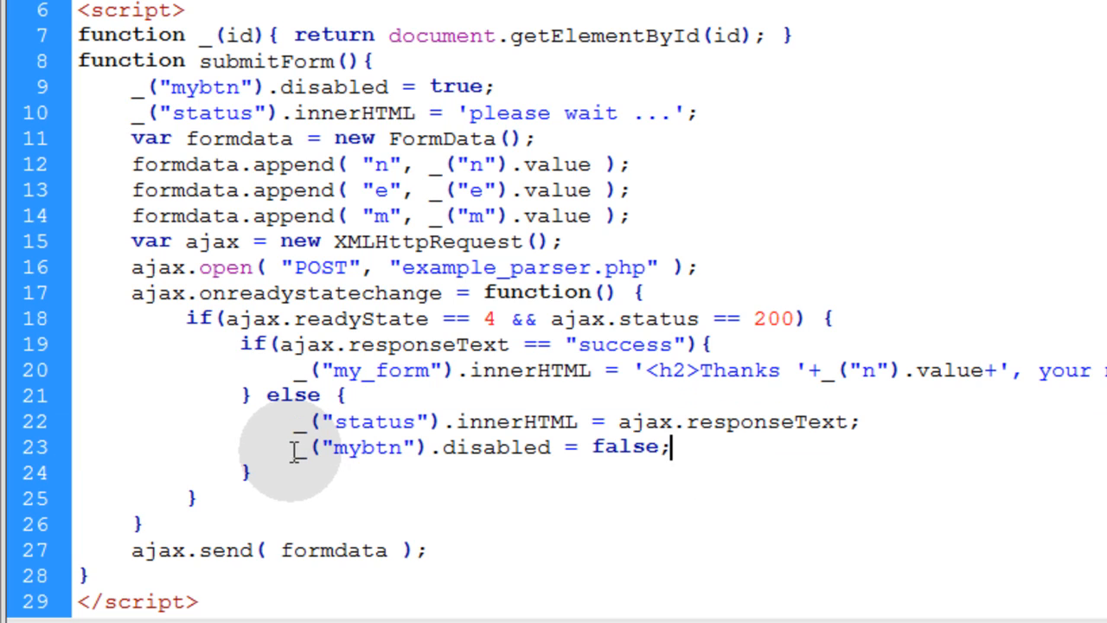
left_click_drag(294, 447, 433, 447)
double_click(497, 448)
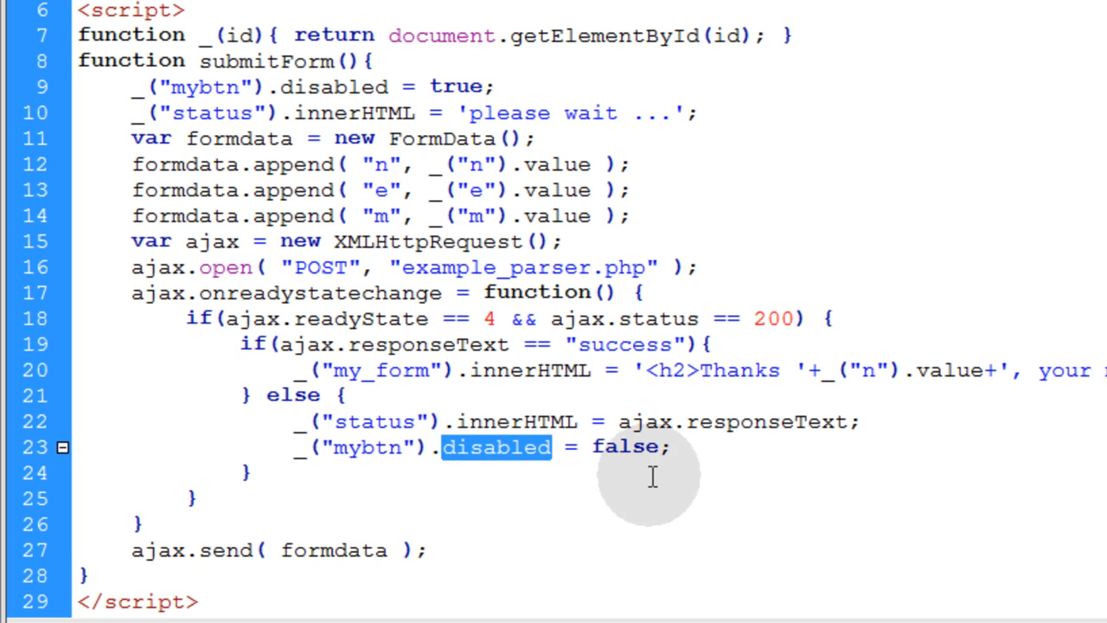
double_click(625, 447)
left_click(683, 447)
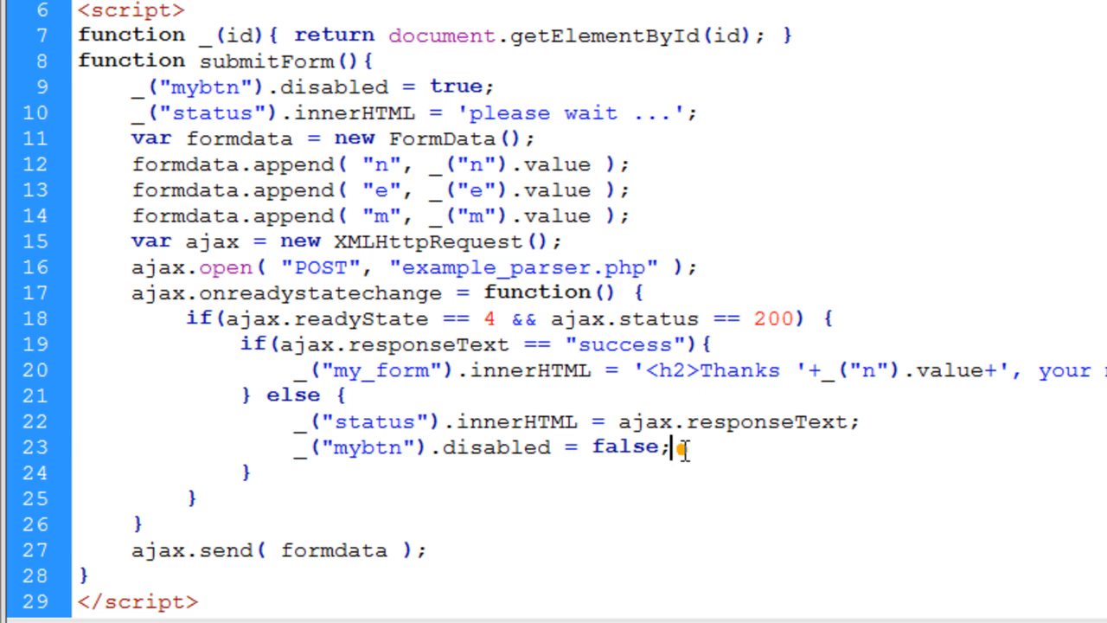
left_click_drag(683, 447, 294, 450)
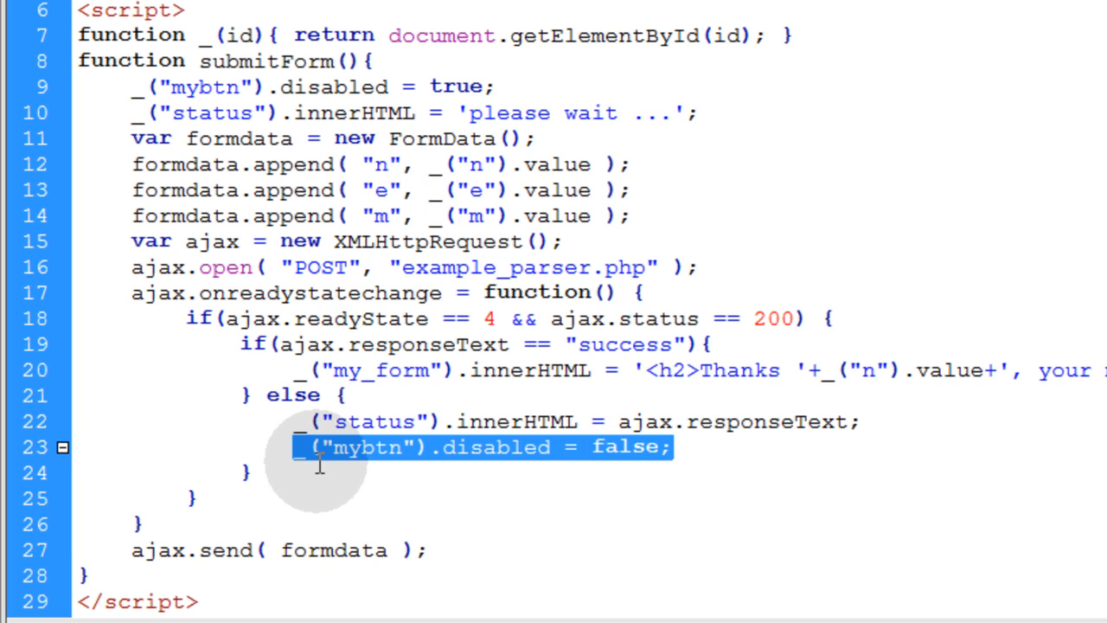
left_click(683, 448)
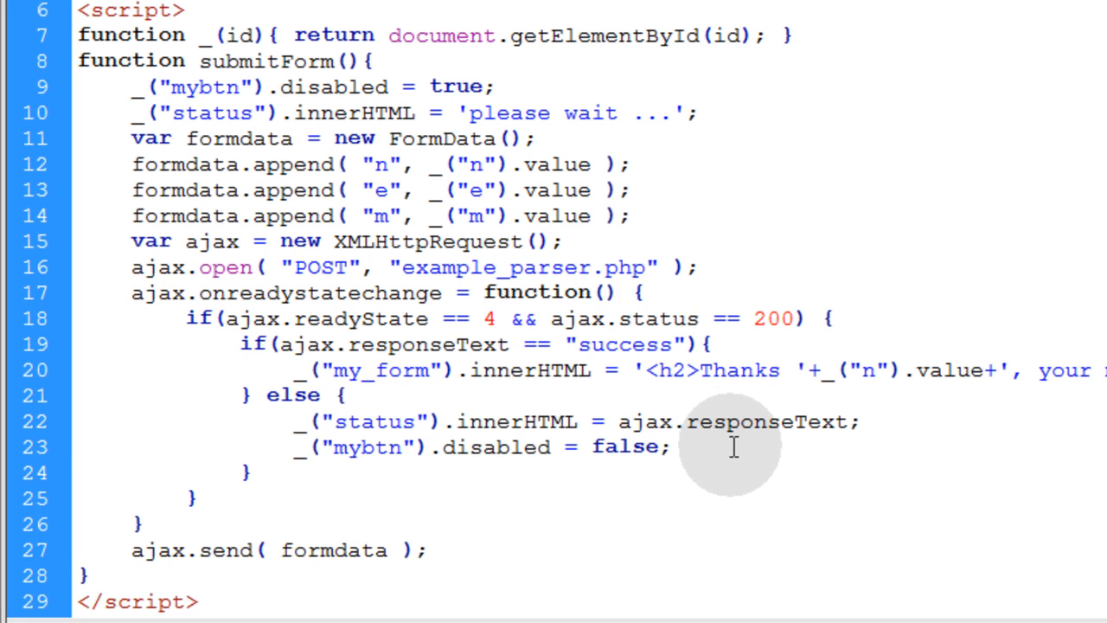
scroll(584, 467, "down", 1)
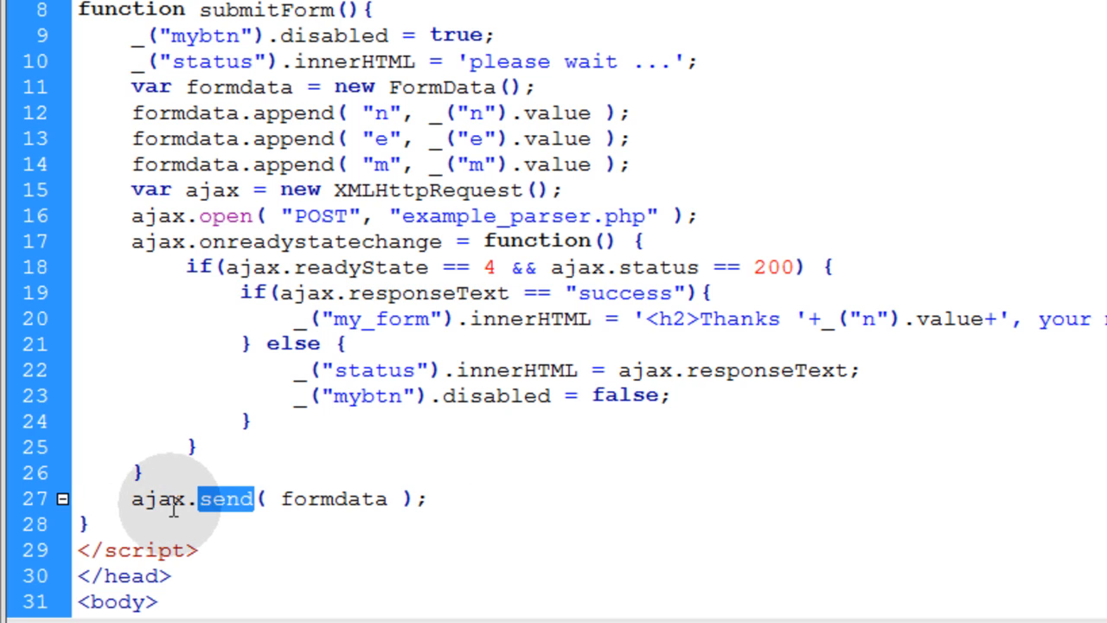
double_click(339, 499)
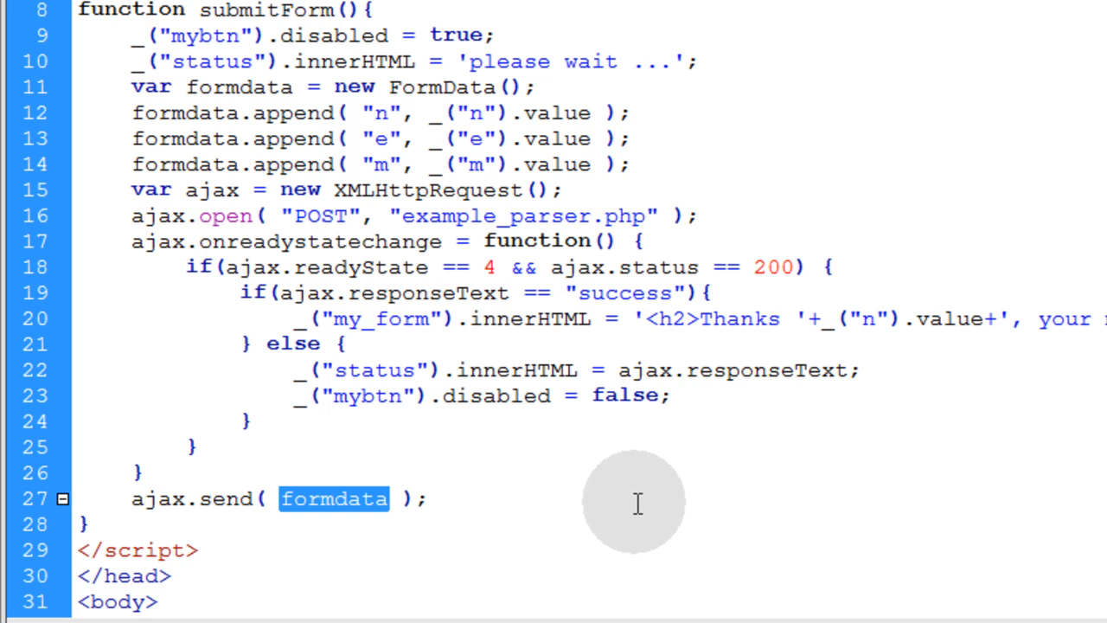
double_click(381, 113)
double_click(378, 138)
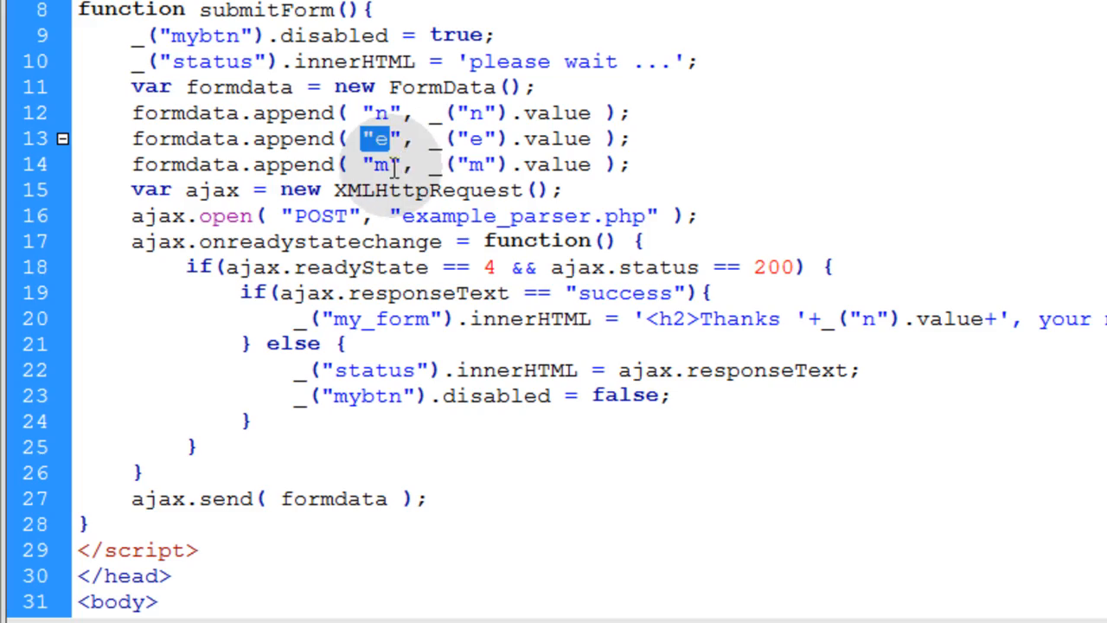
double_click(380, 164)
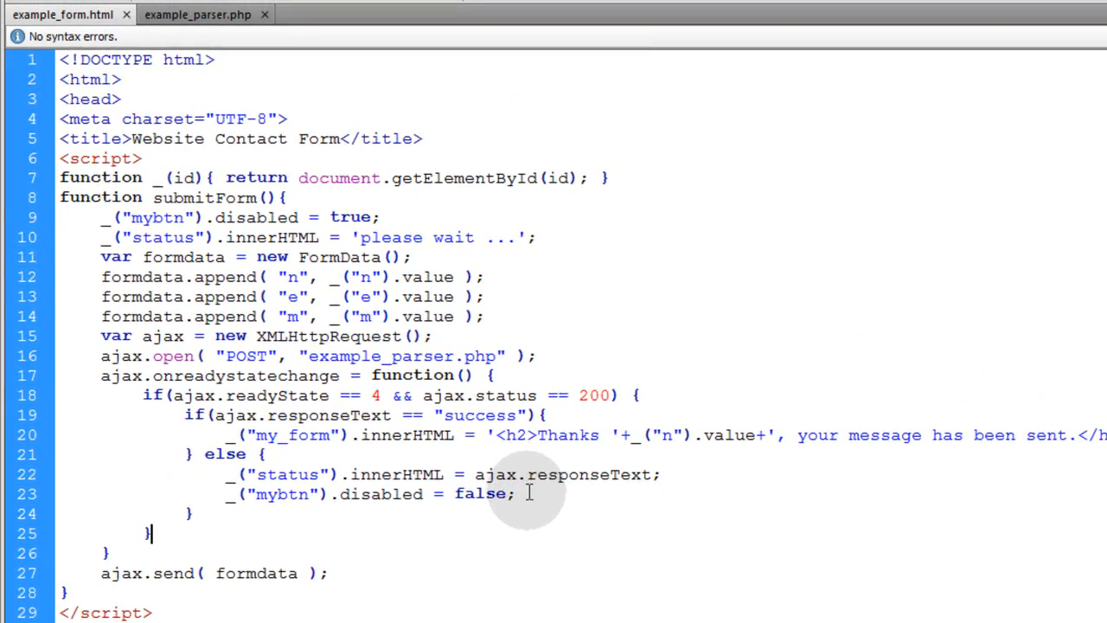
scroll(528, 493, "down", 4)
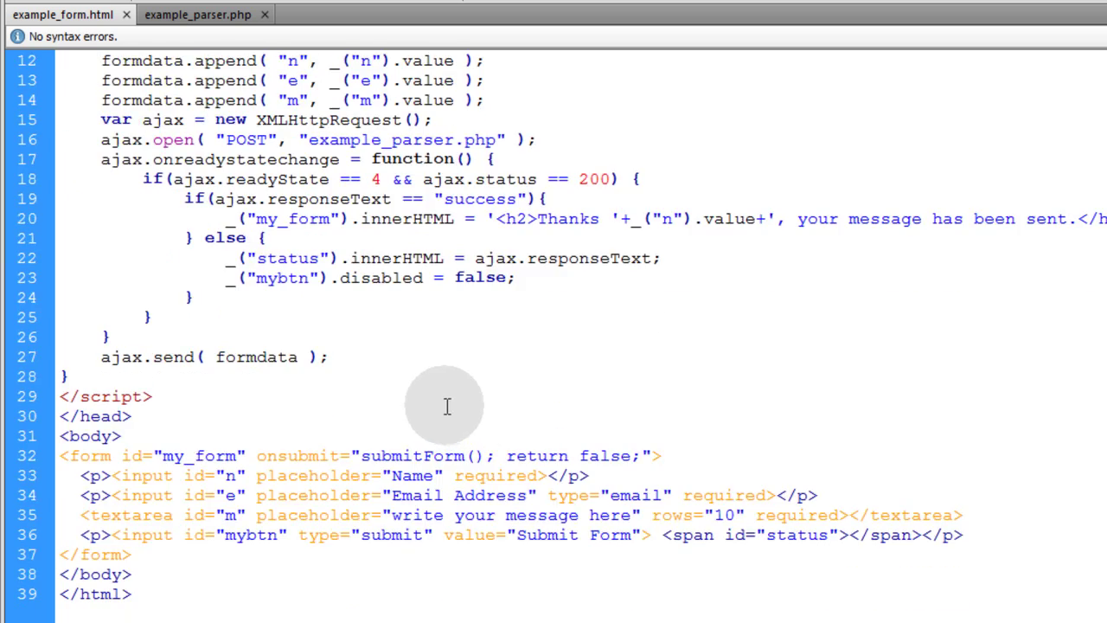
scroll(446, 407, "up", 4)
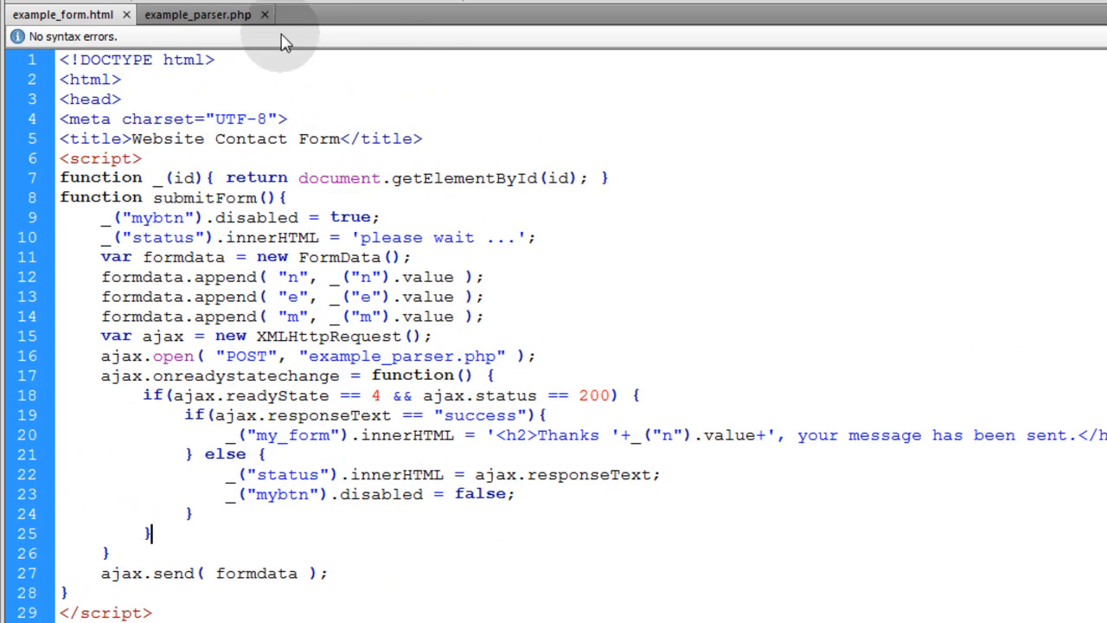
- Click through the previewed Name, Email and message fields, then select the whole form block of markup
left_click(198, 15)
left_click(225, 113)
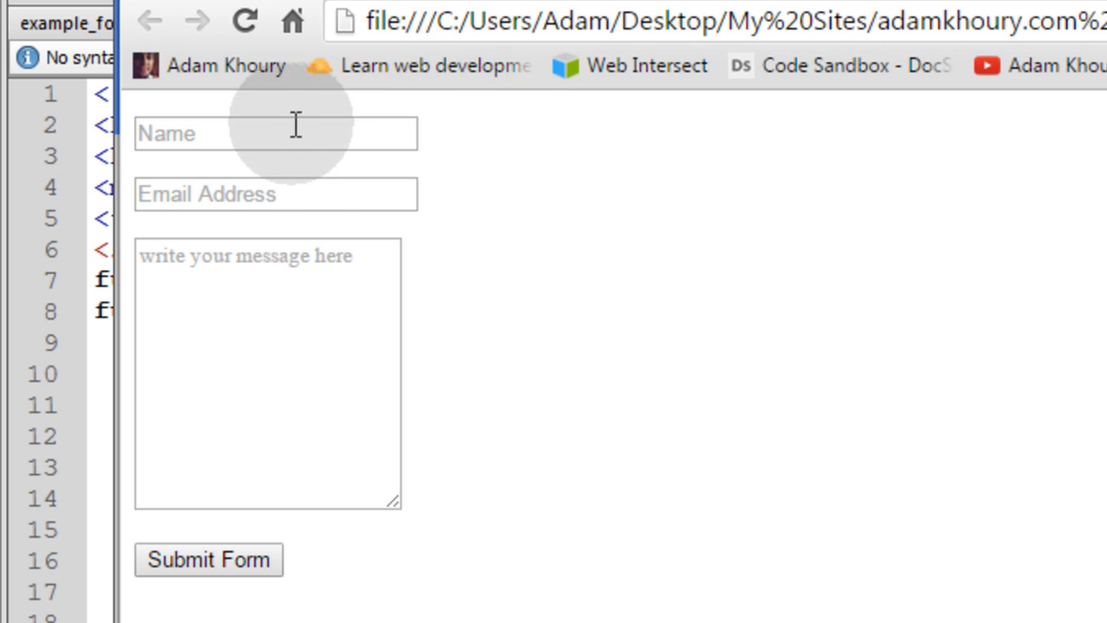
left_click(256, 133)
left_click(325, 194)
left_click(313, 305)
left_click(571, 323)
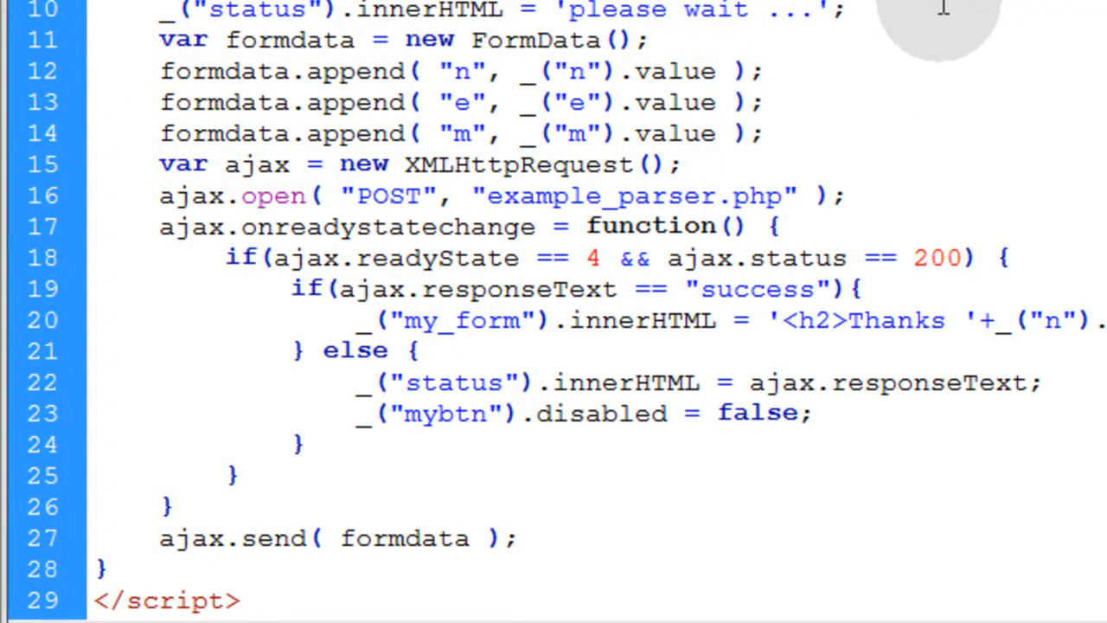
scroll(666, 112, "down", 3)
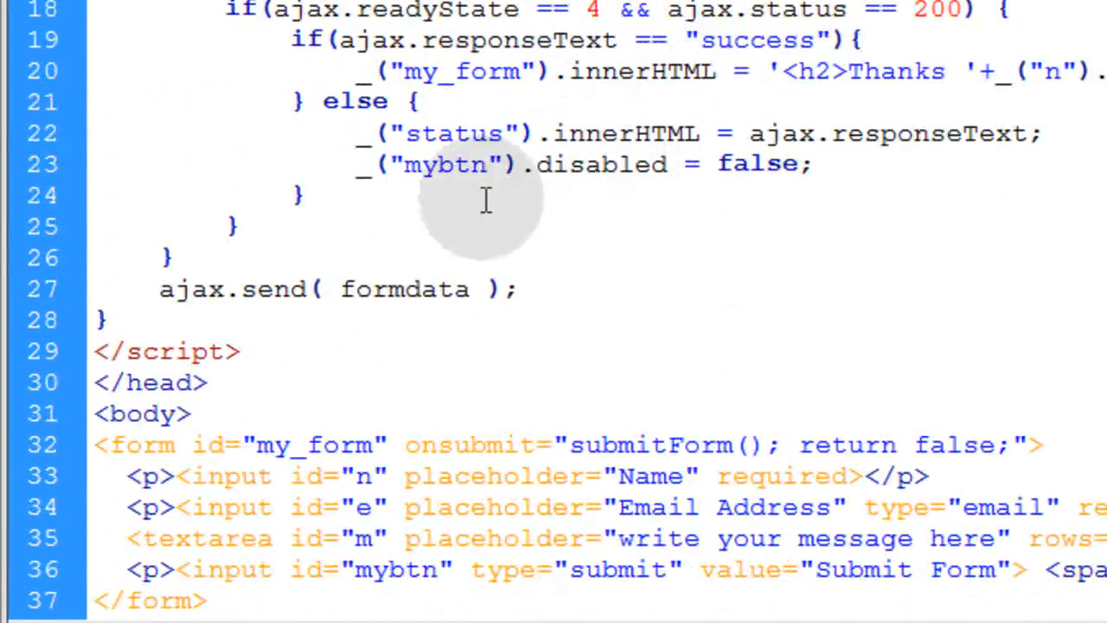
scroll(459, 251, "down", 1)
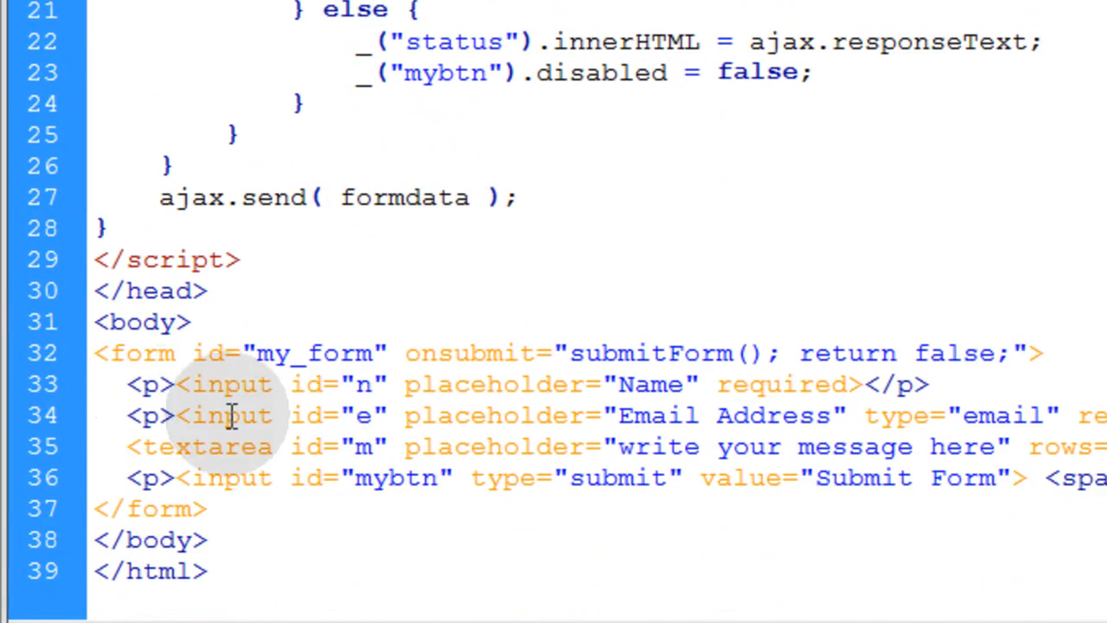
left_click_drag(96, 355, 251, 510)
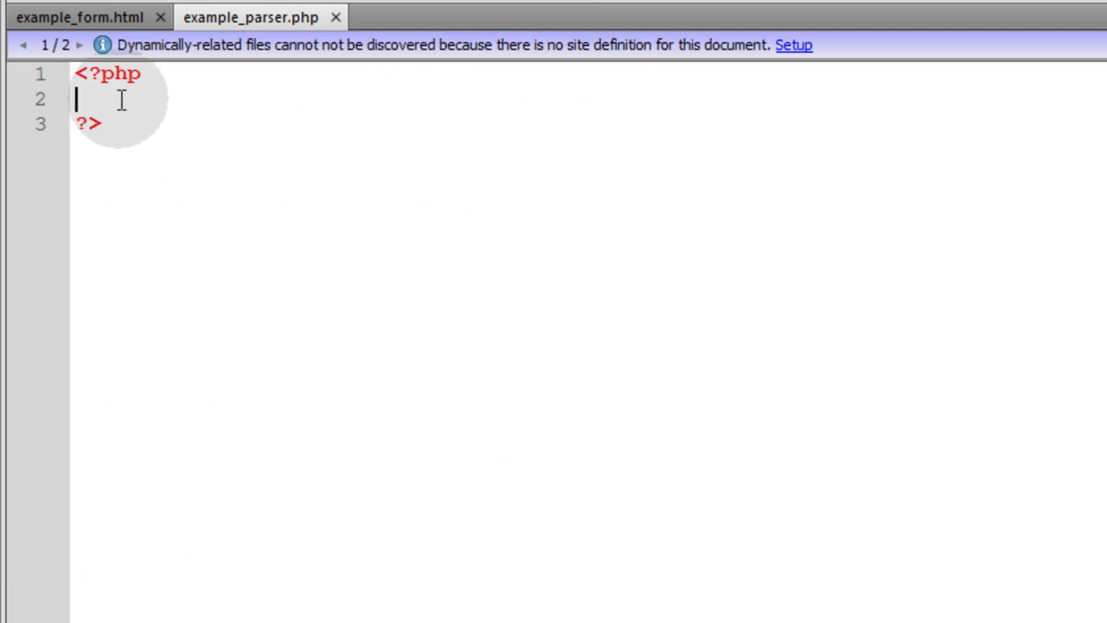
- Paste the parser code into the PHP block and review its if check on posted n, e and m fields
left_click(122, 100)
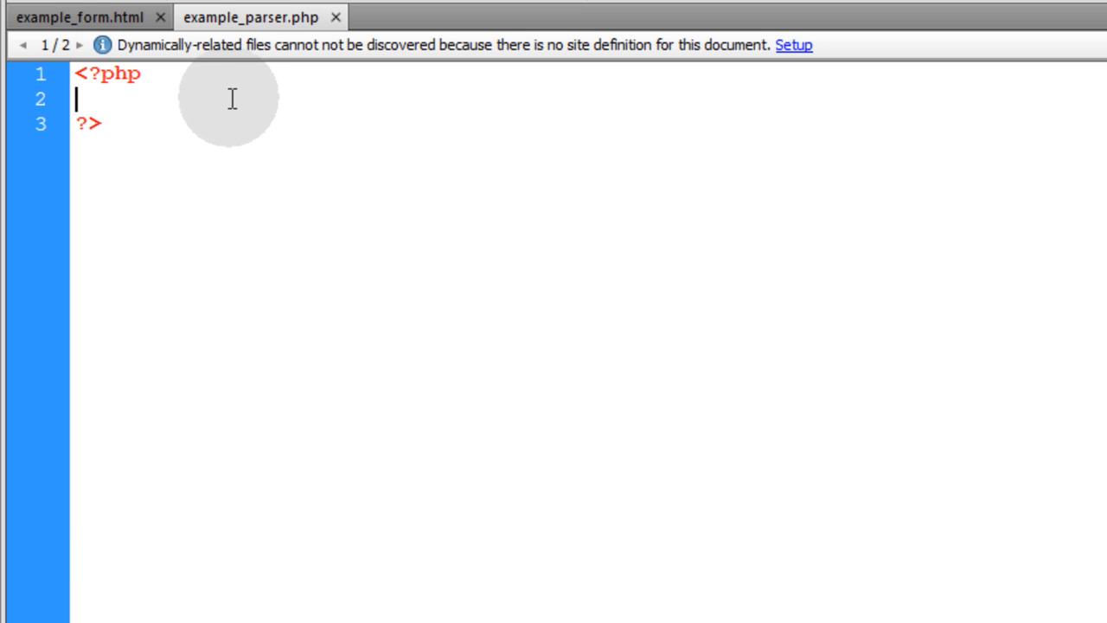
key("ctrl+v")
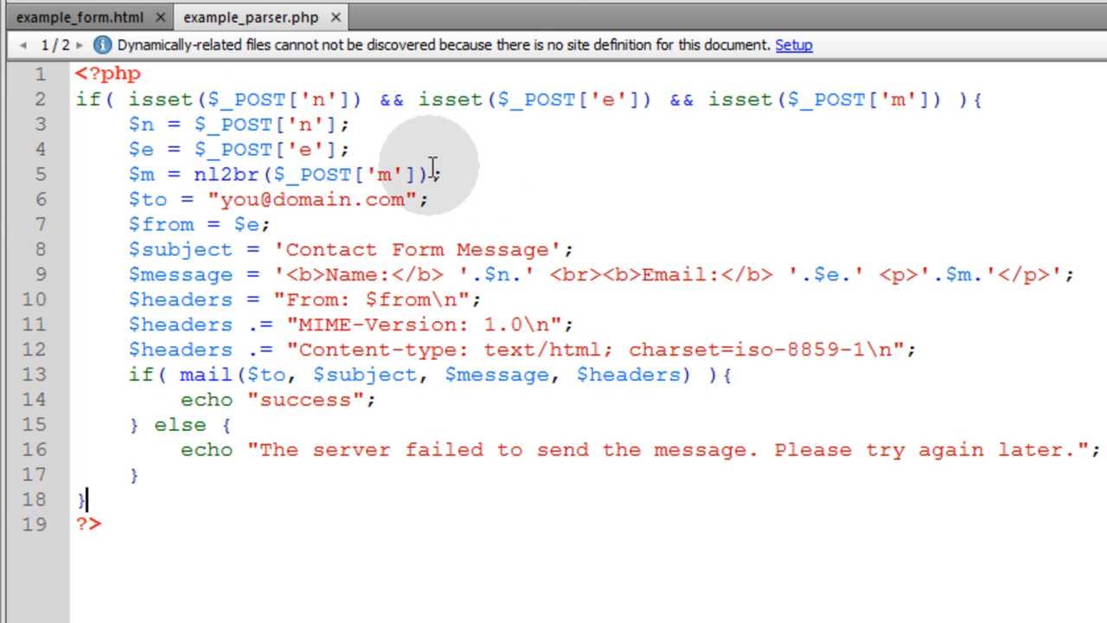
left_click_drag(76, 100, 115, 99)
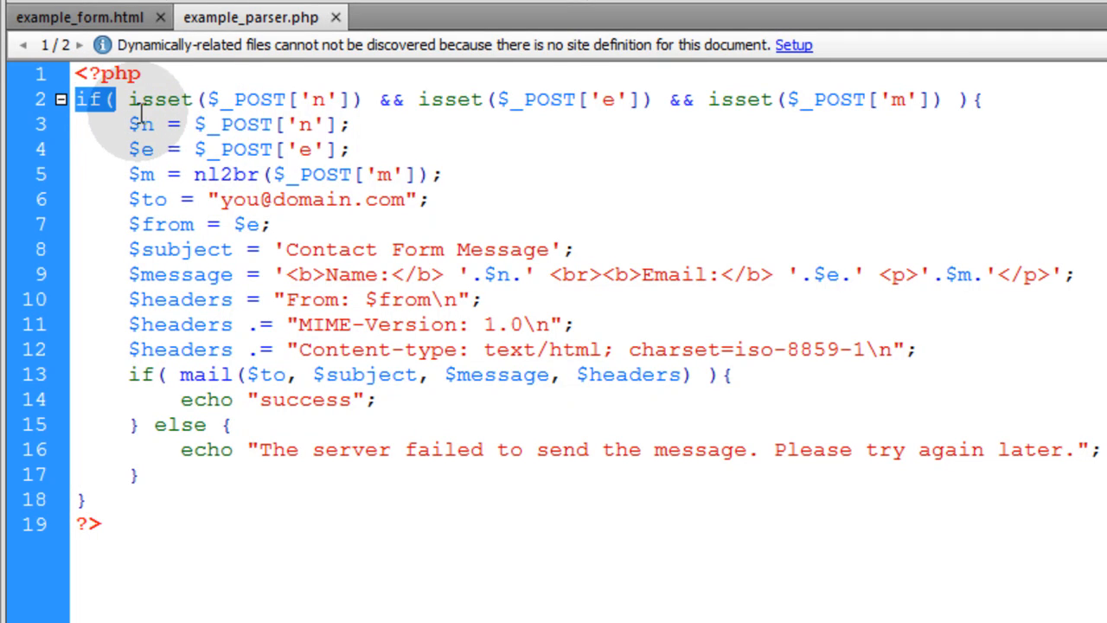
double_click(318, 99)
double_click(608, 99)
double_click(900, 100)
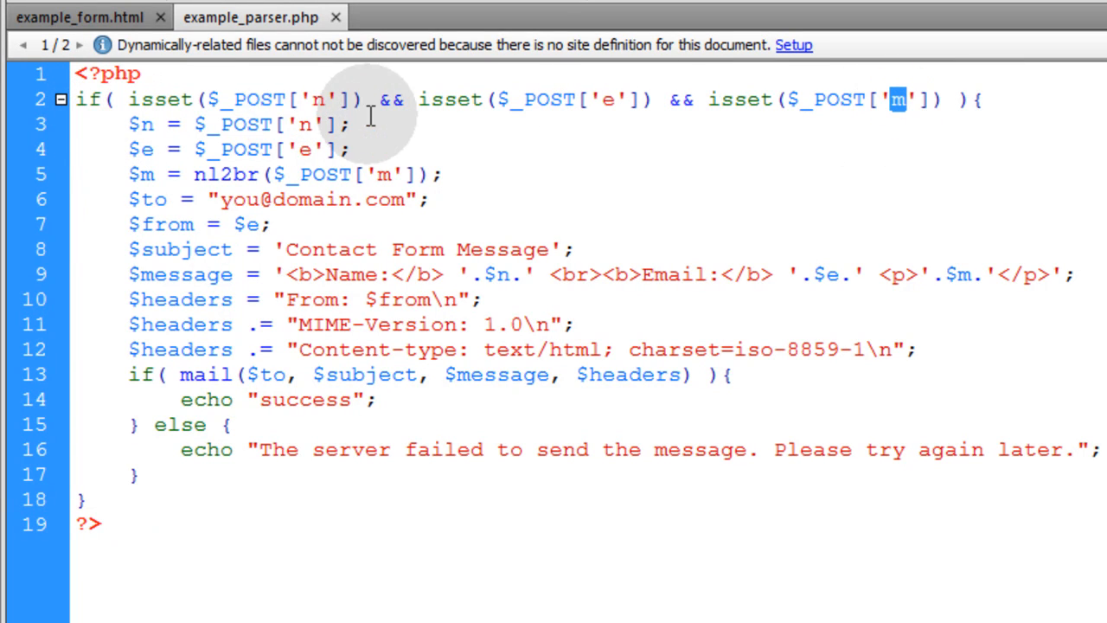
double_click(320, 99)
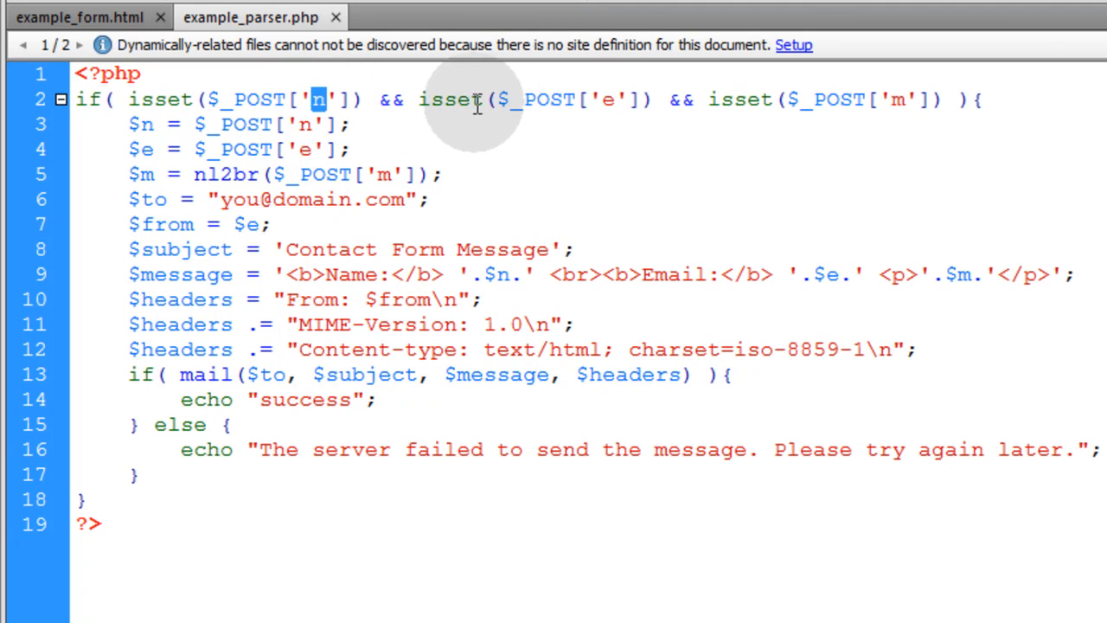
double_click(609, 99)
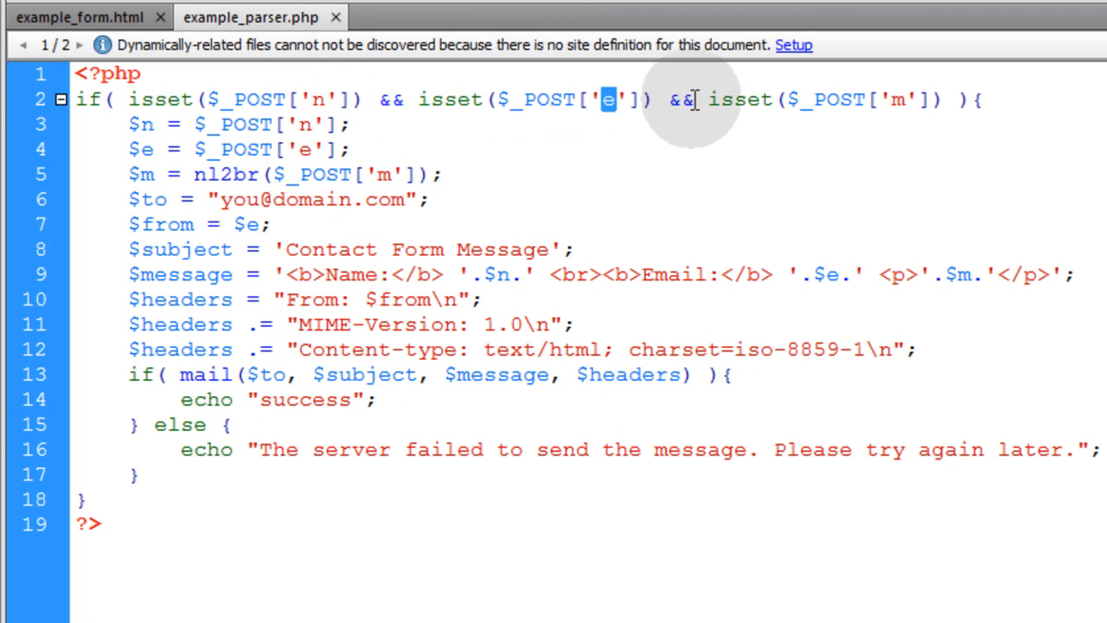
double_click(900, 99)
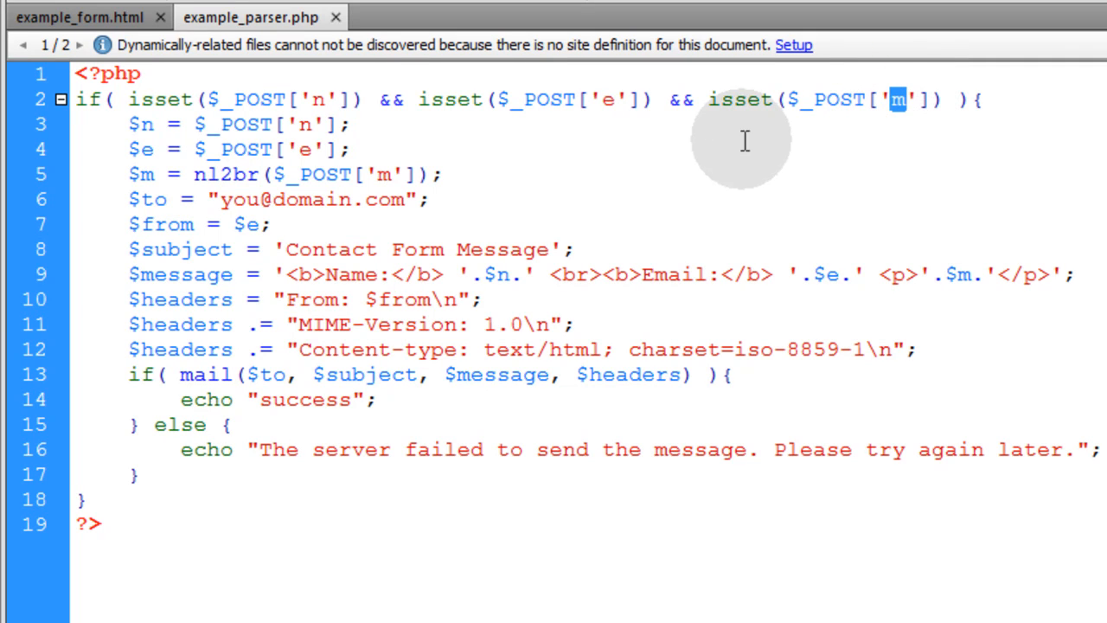
left_click_drag(129, 124, 314, 470)
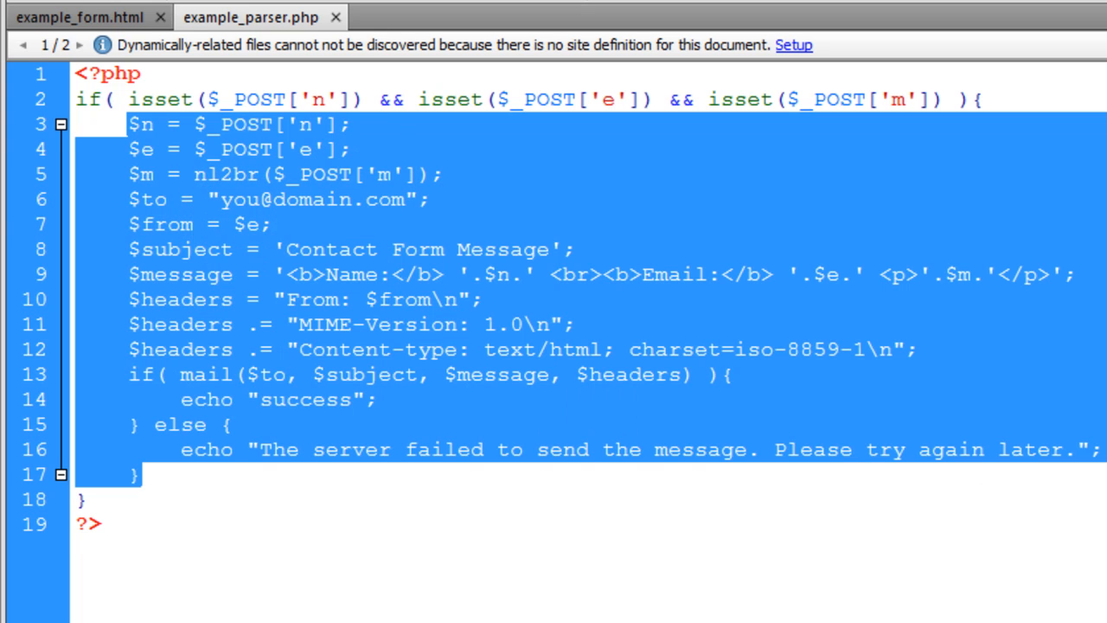
left_click(575, 333)
double_click(147, 124)
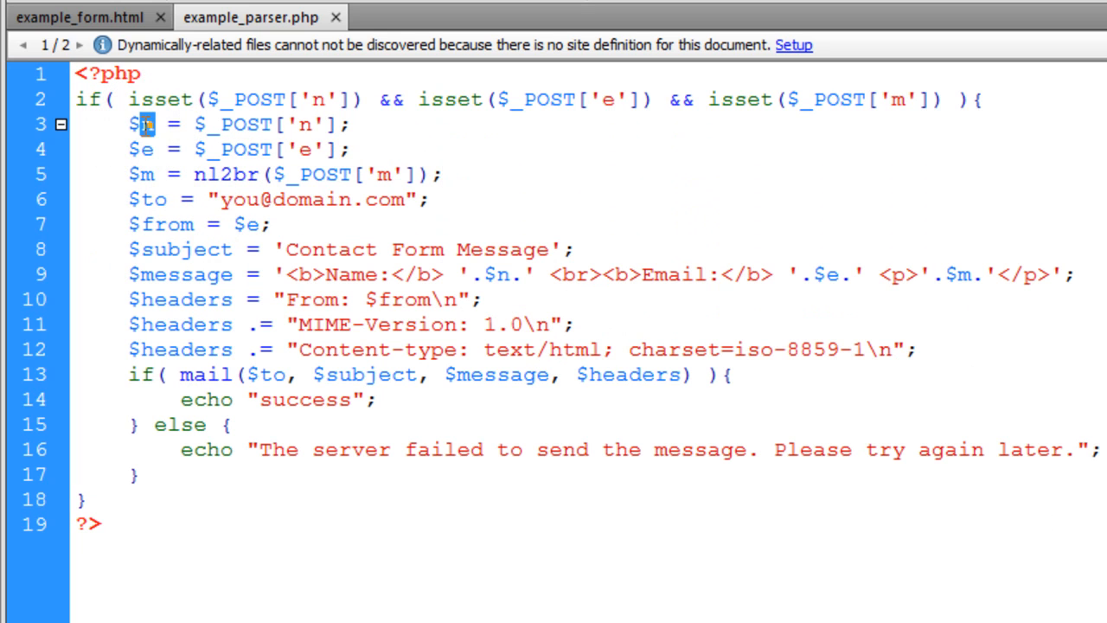
double_click(141, 149)
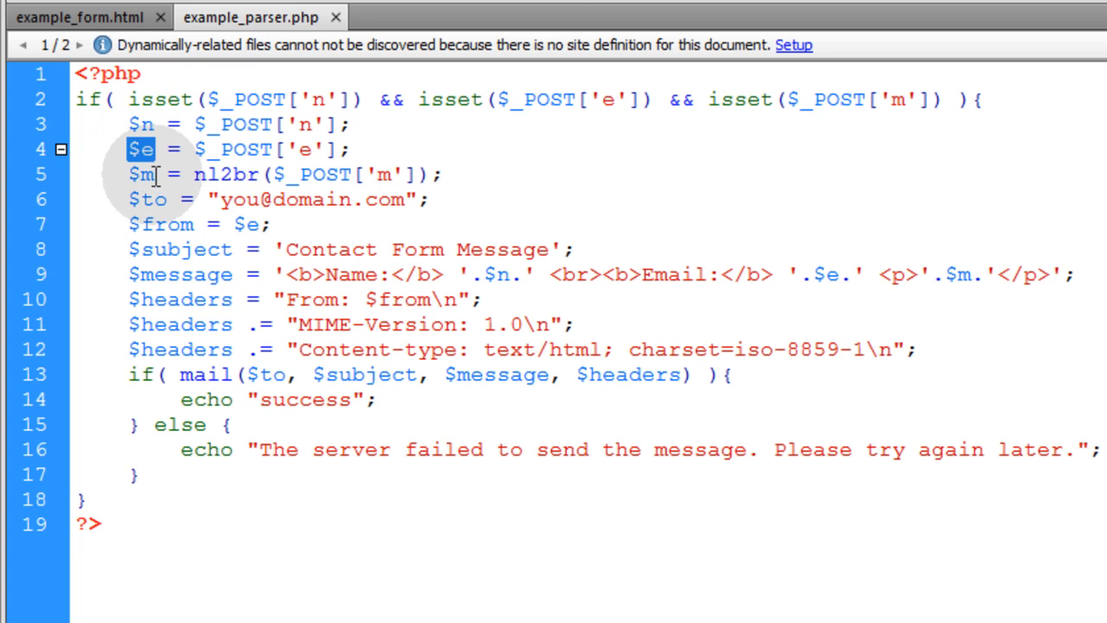
double_click(141, 175)
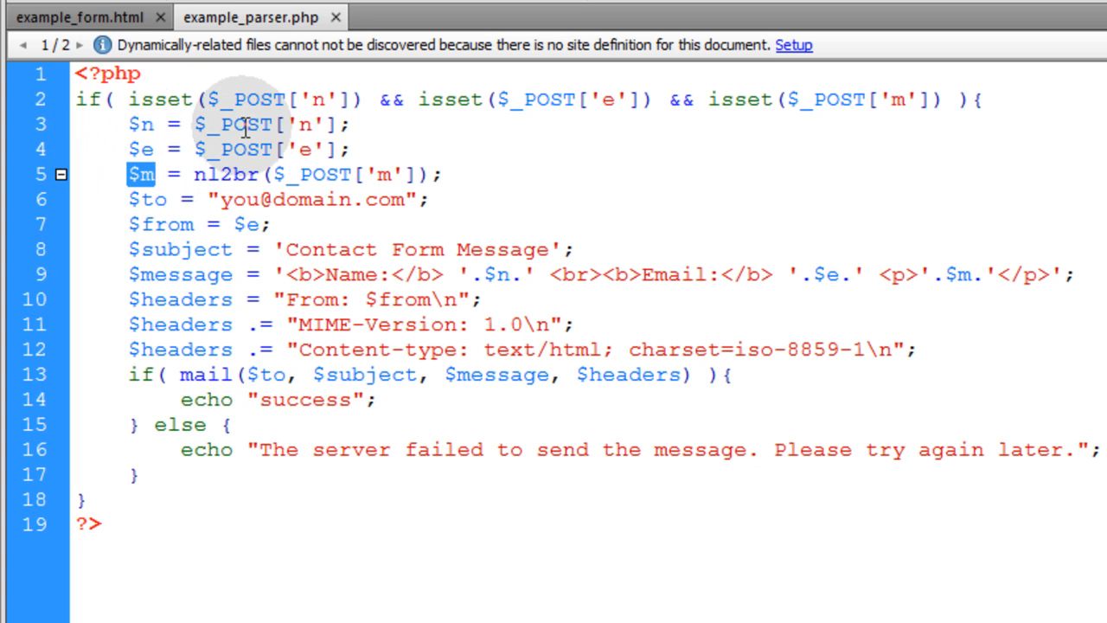
left_click_drag(196, 123, 337, 124)
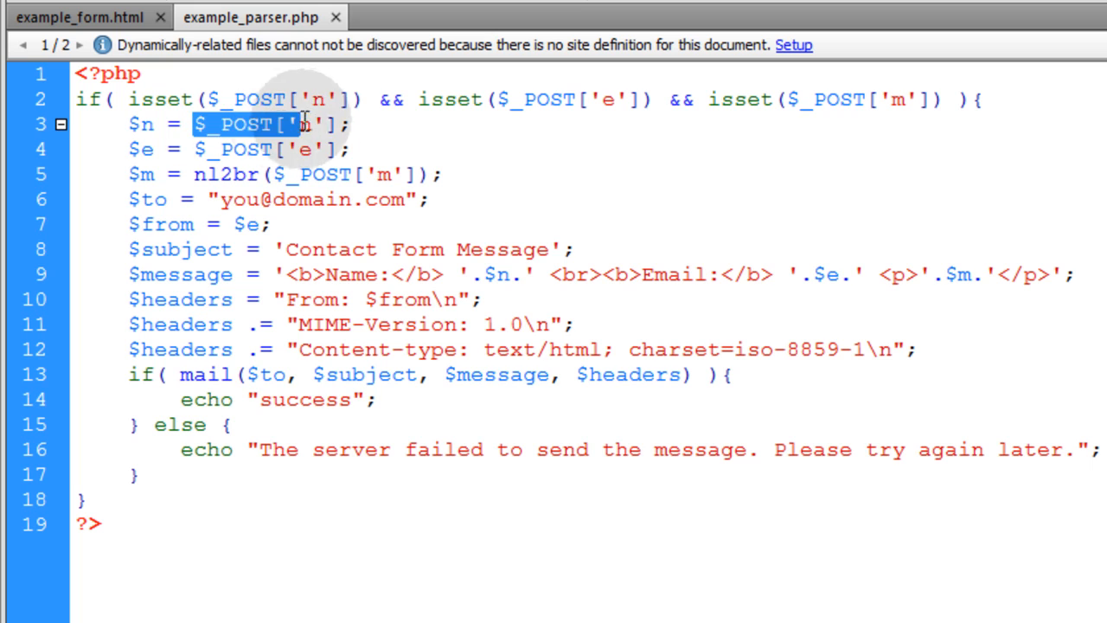
double_click(227, 175)
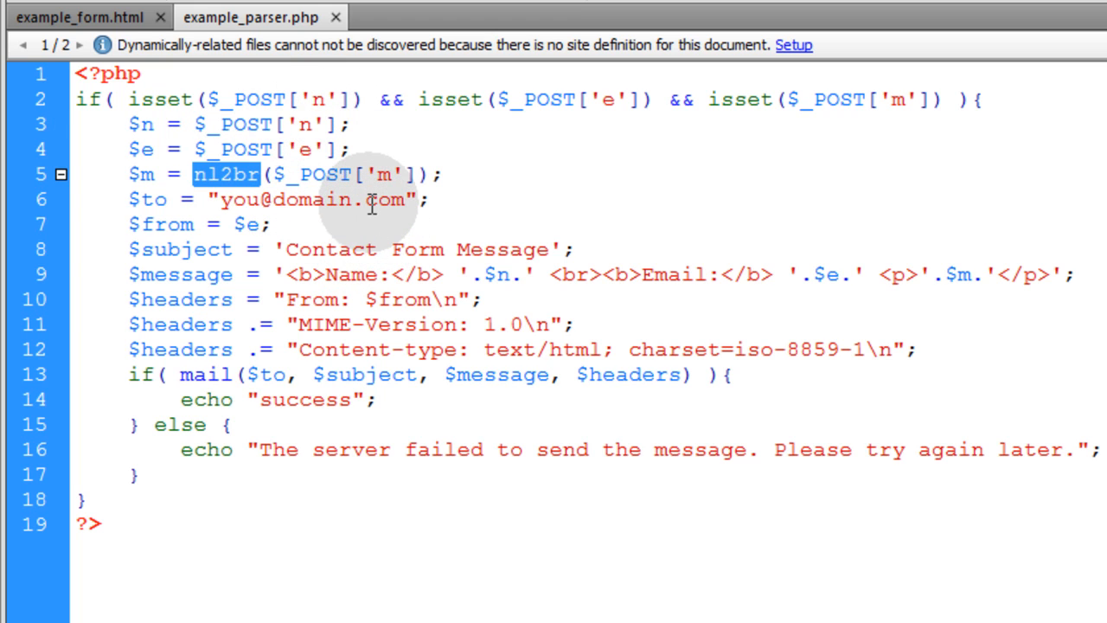
left_click(217, 173)
double_click(222, 174)
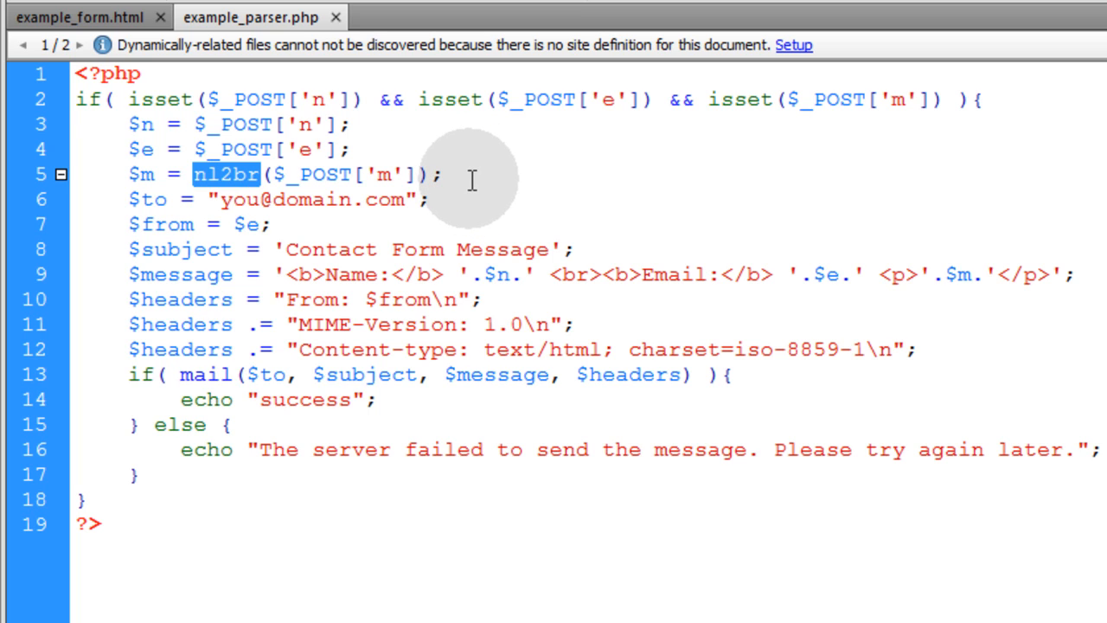
left_click(563, 350)
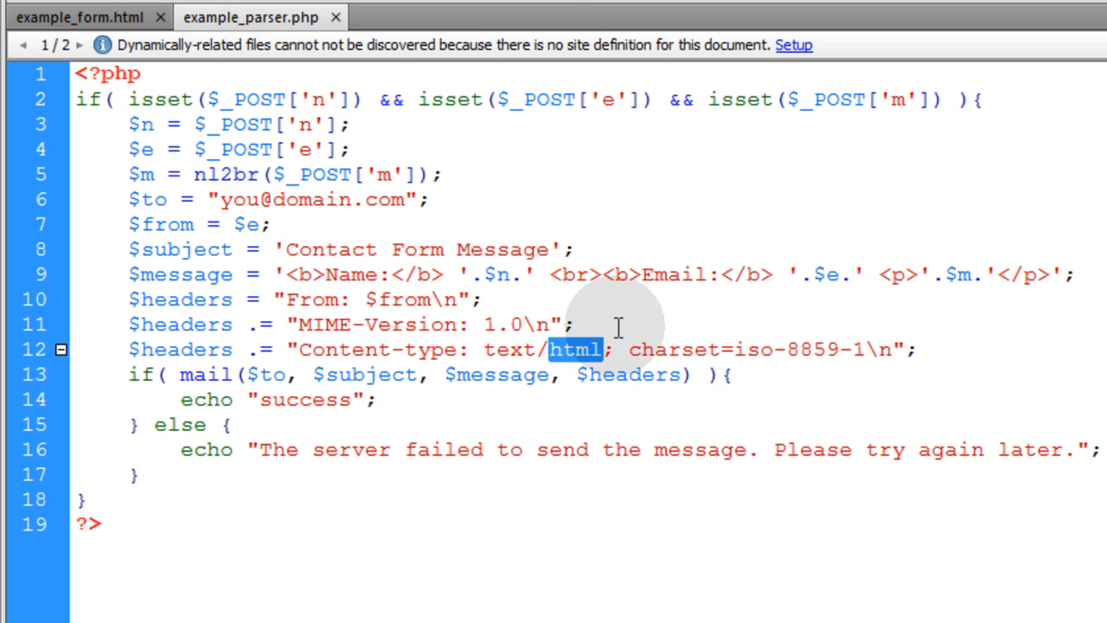
left_click(130, 199)
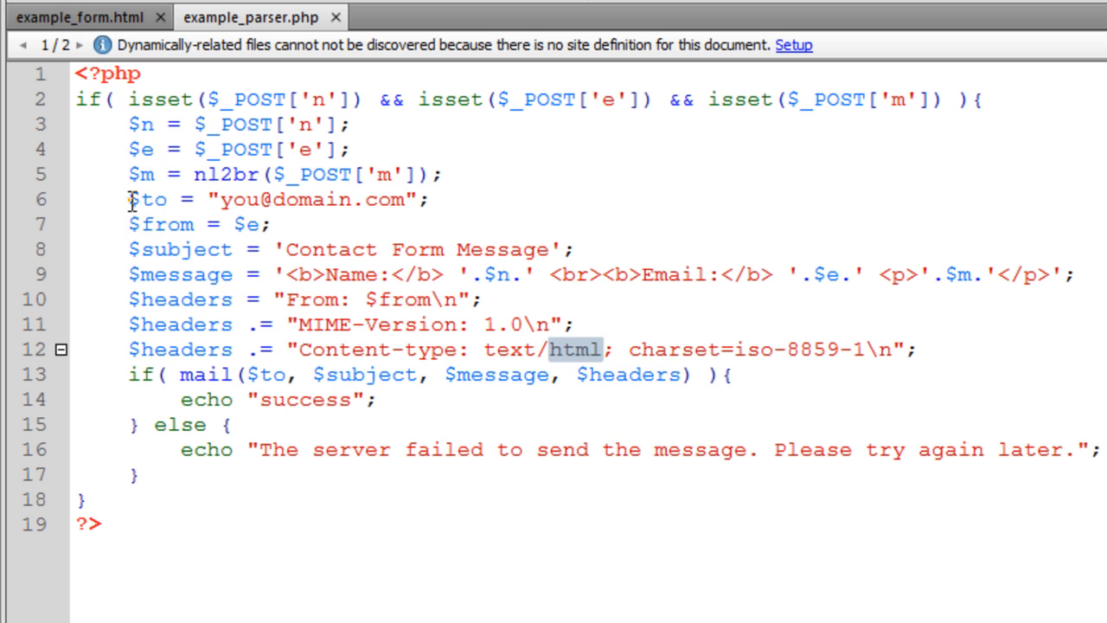
left_click_drag(130, 199, 169, 199)
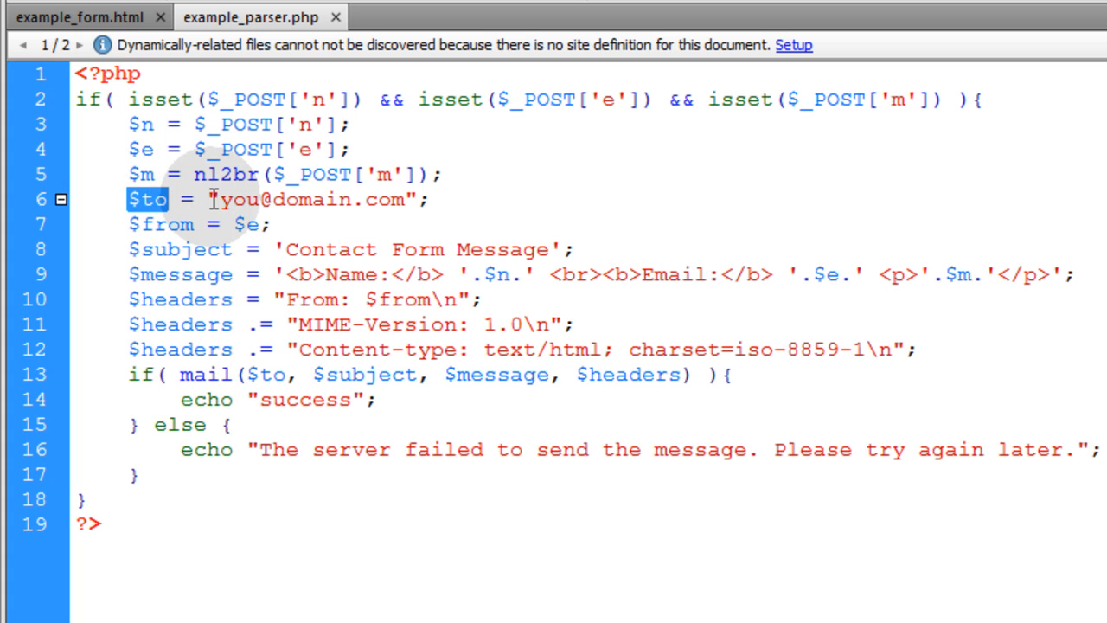
left_click_drag(221, 199, 407, 200)
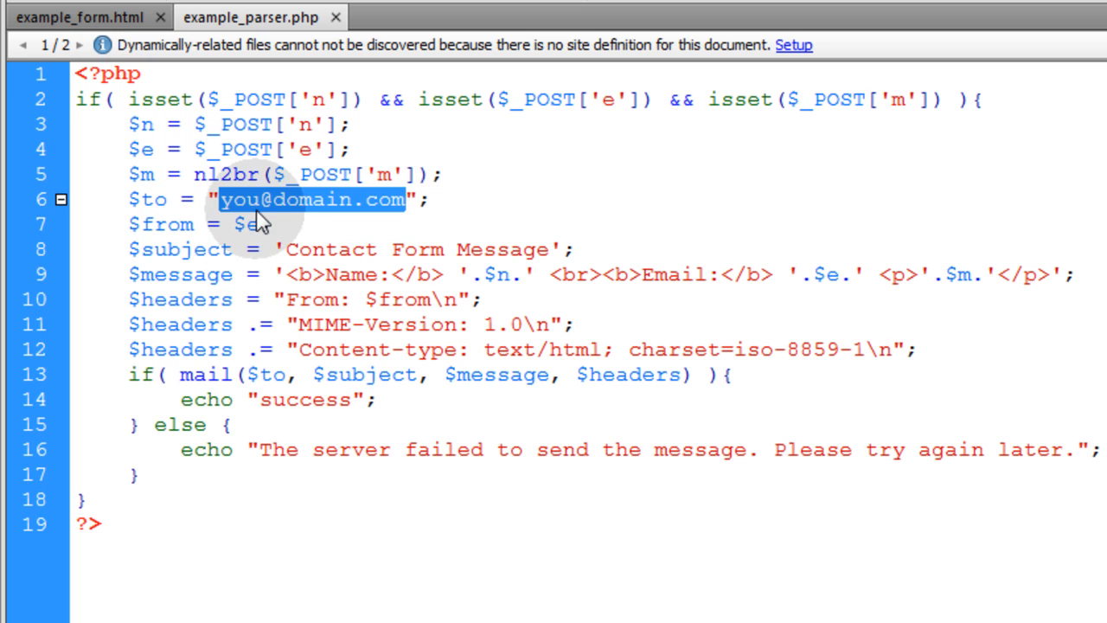
double_click(186, 224)
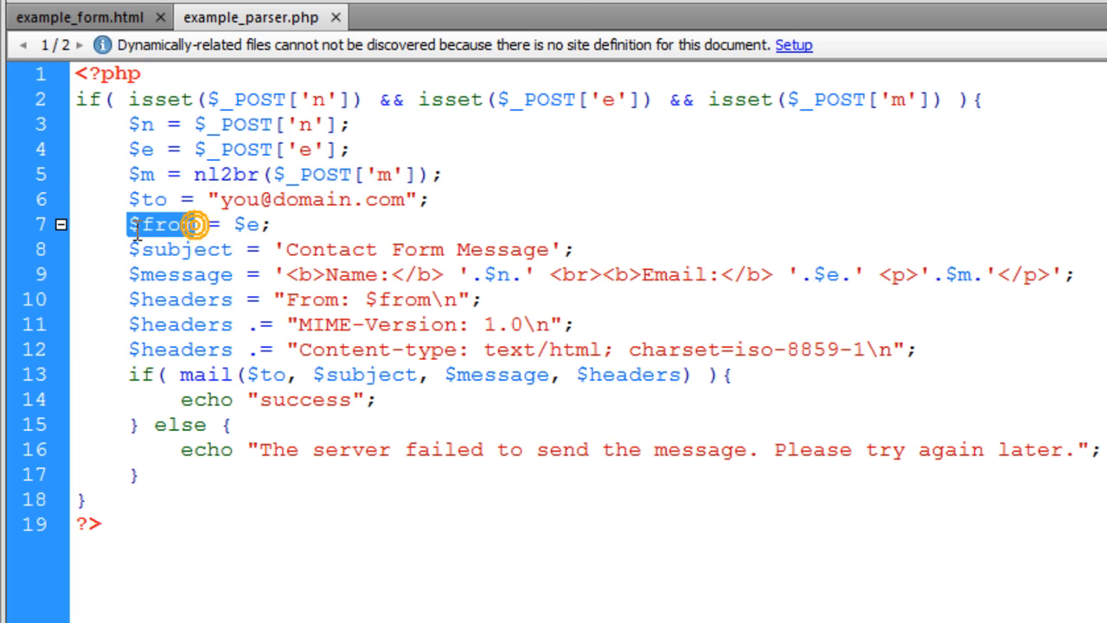
left_click(264, 225)
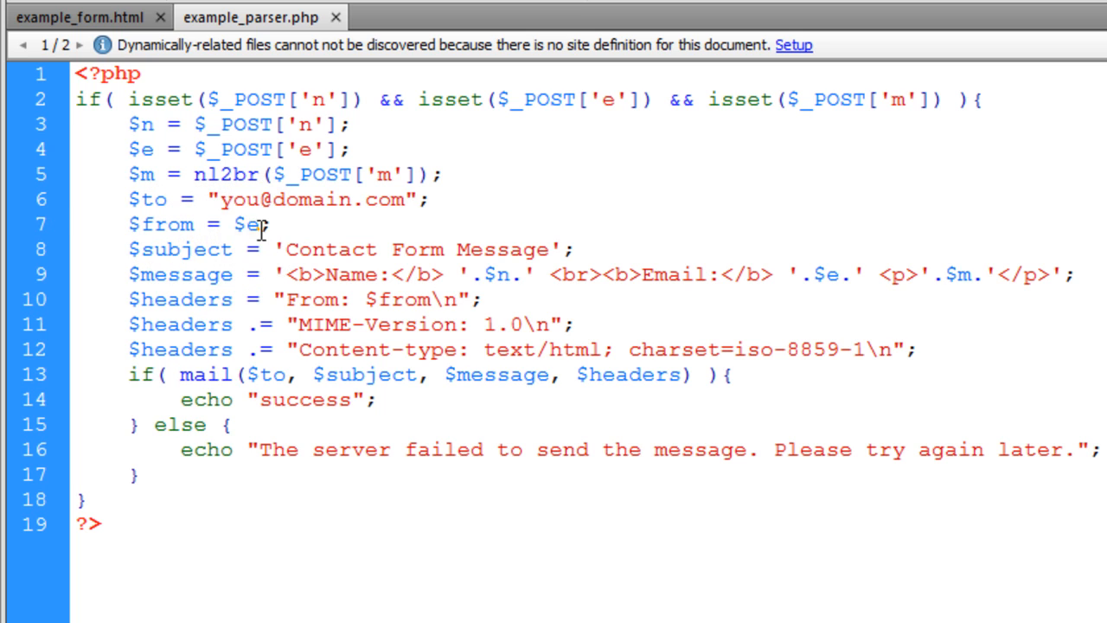
double_click(251, 225)
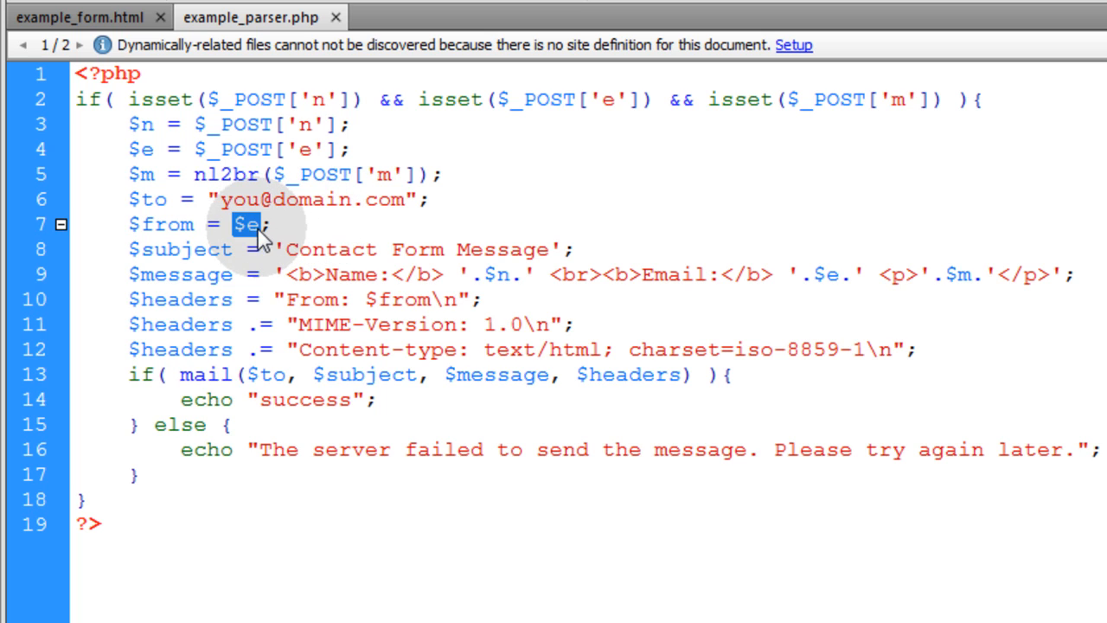
left_click_drag(129, 249, 233, 249)
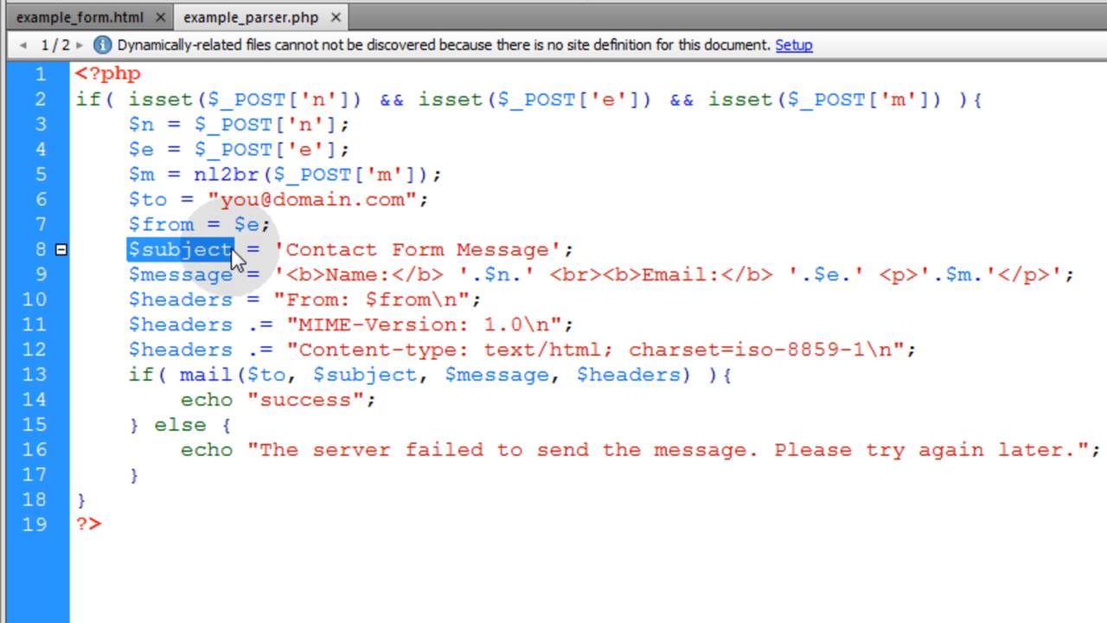
left_click_drag(551, 249, 286, 249)
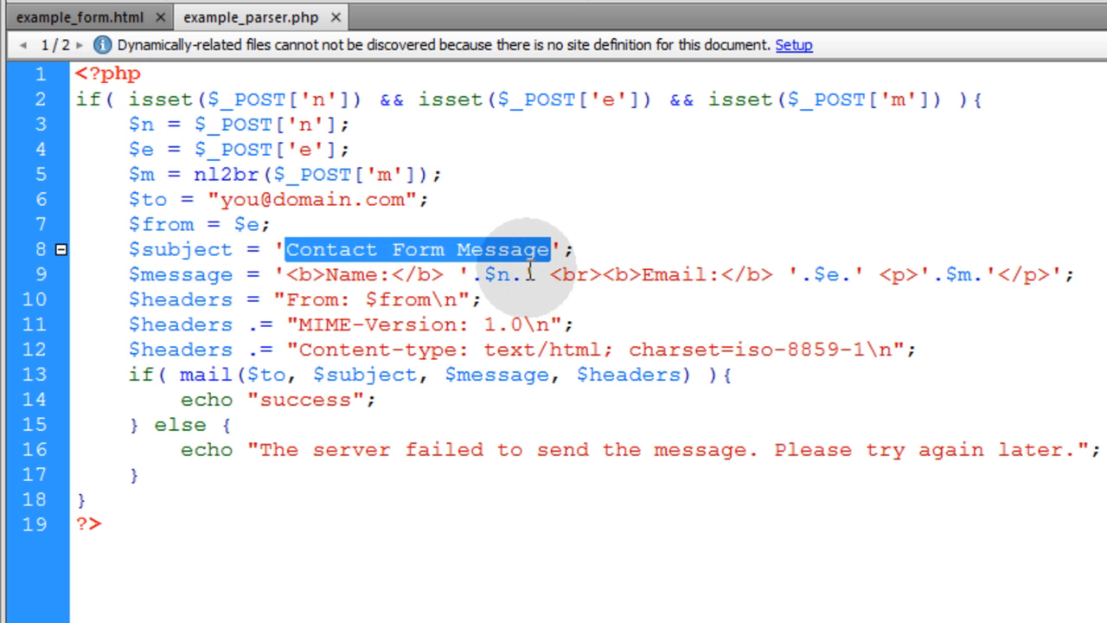
left_click(135, 274)
left_click_drag(129, 275, 1051, 279)
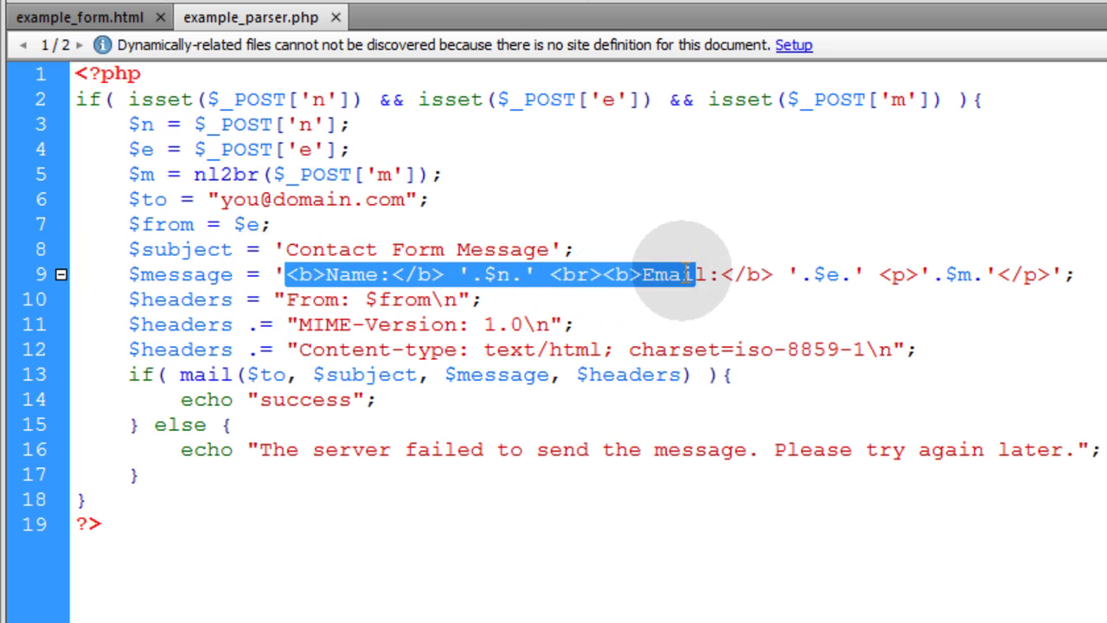
left_click(1063, 274)
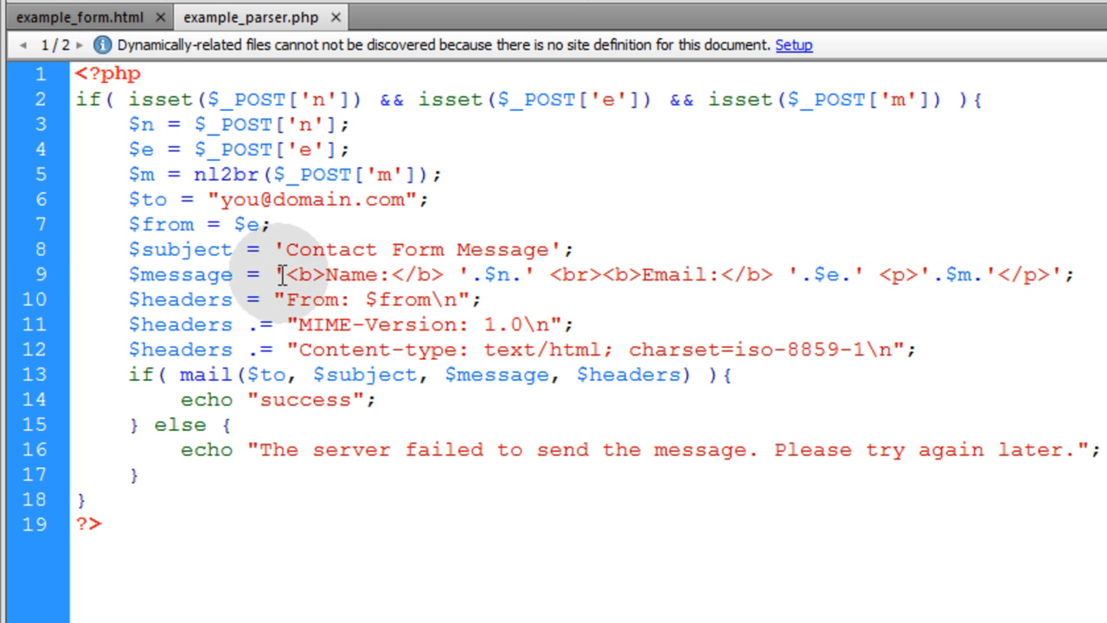
left_click_drag(287, 274, 445, 274)
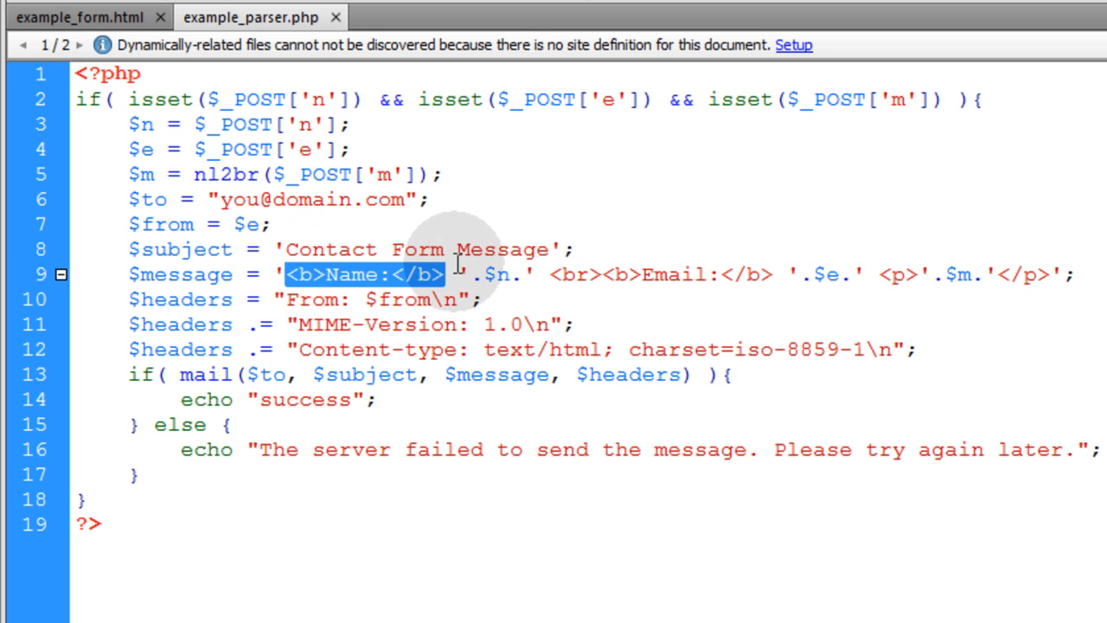
left_click_drag(537, 275, 459, 275)
left_click_drag(550, 274, 604, 274)
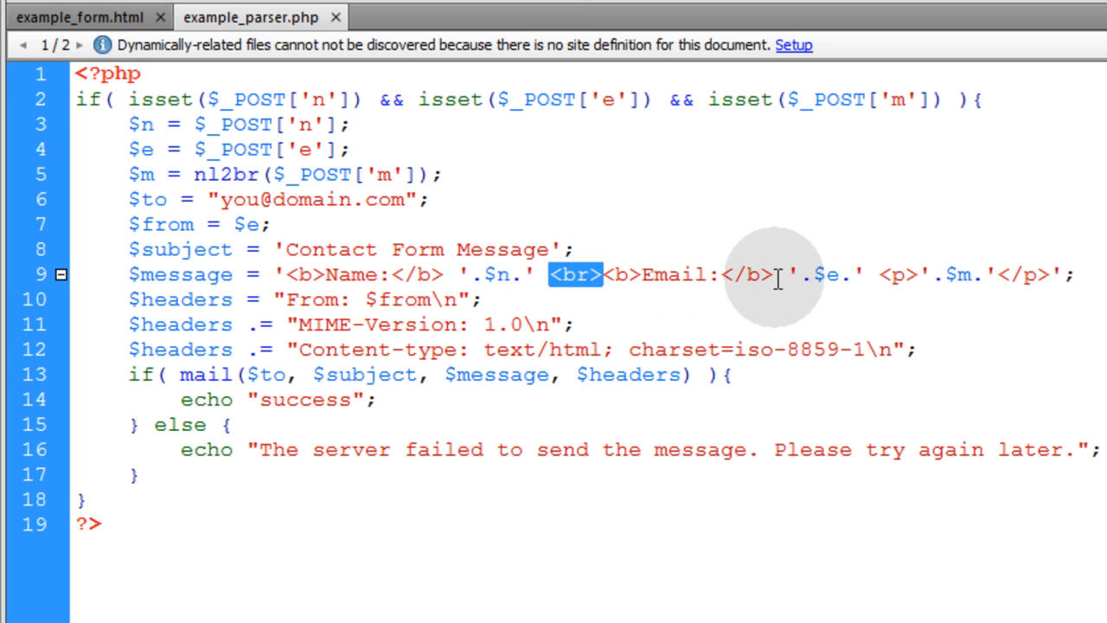
left_click_drag(774, 274, 607, 274)
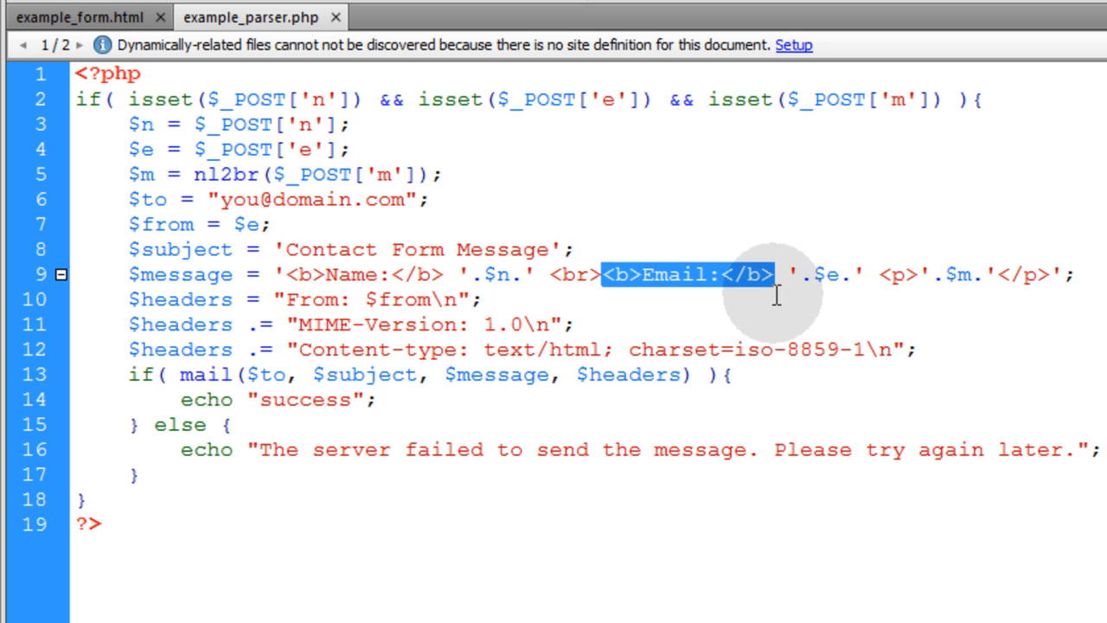
left_click_drag(866, 274, 789, 274)
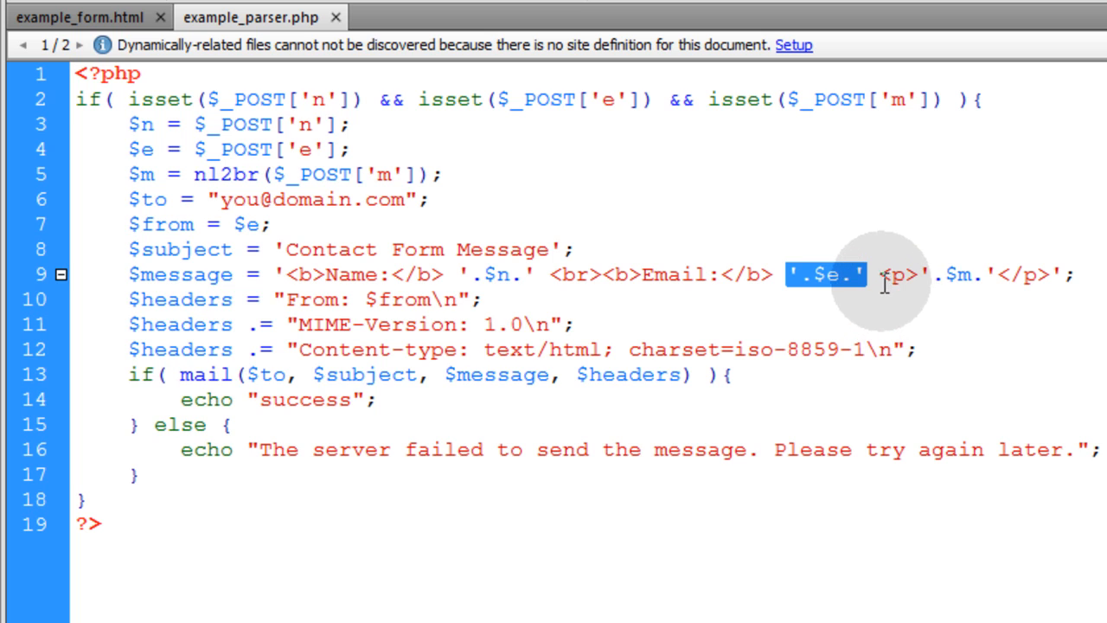
left_click_drag(879, 274, 1046, 267)
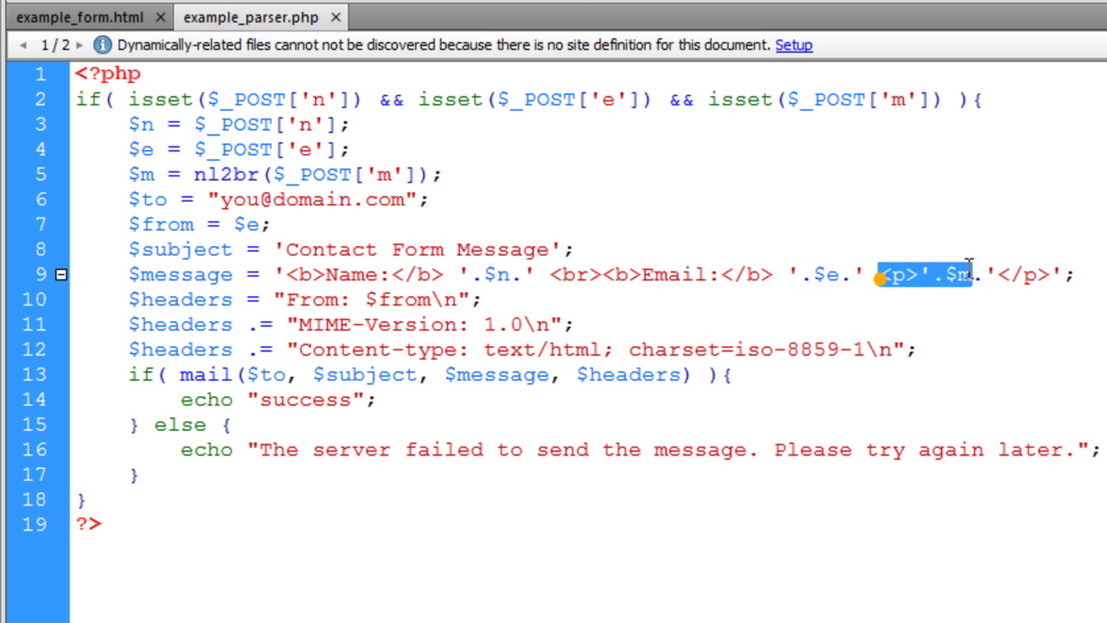
left_click(1035, 277)
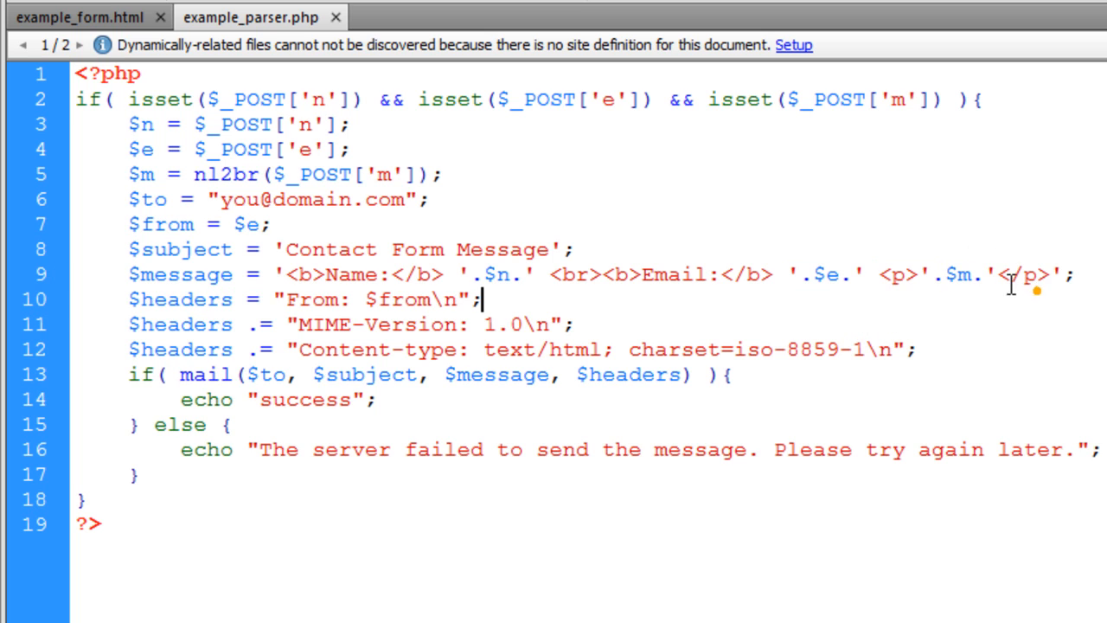
left_click_drag(1000, 274, 925, 274)
left_click(1049, 274)
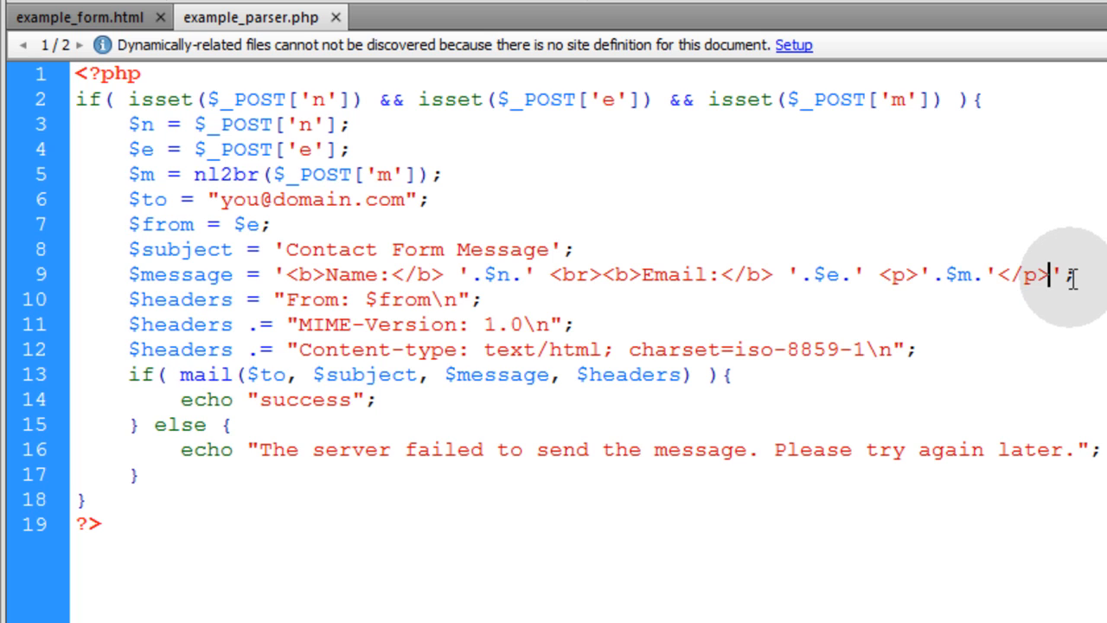
double_click(129, 299)
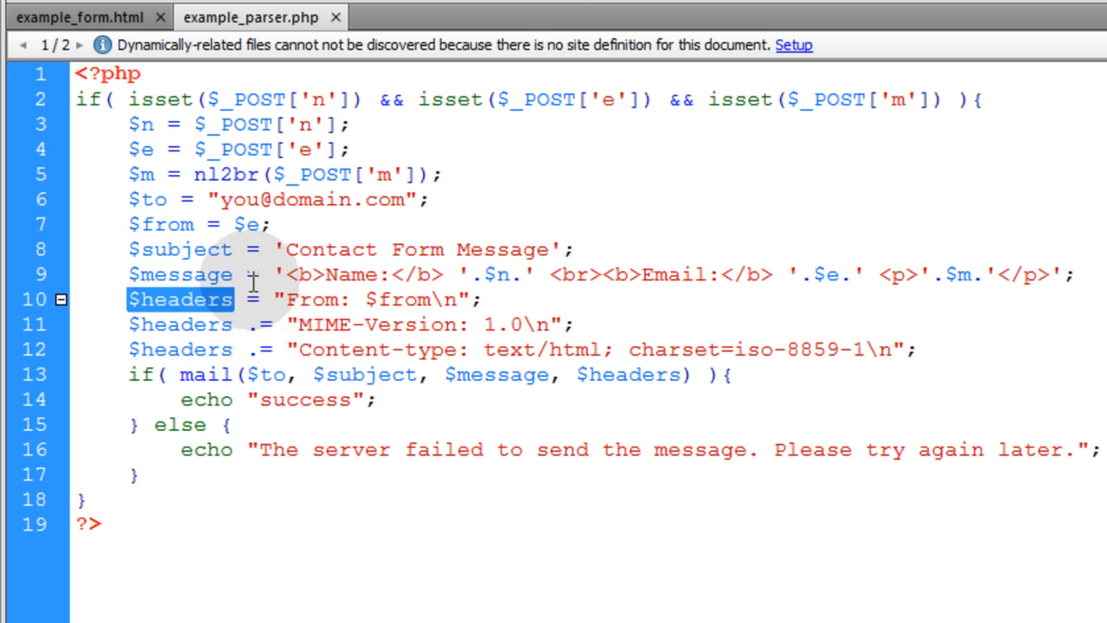
left_click(442, 324)
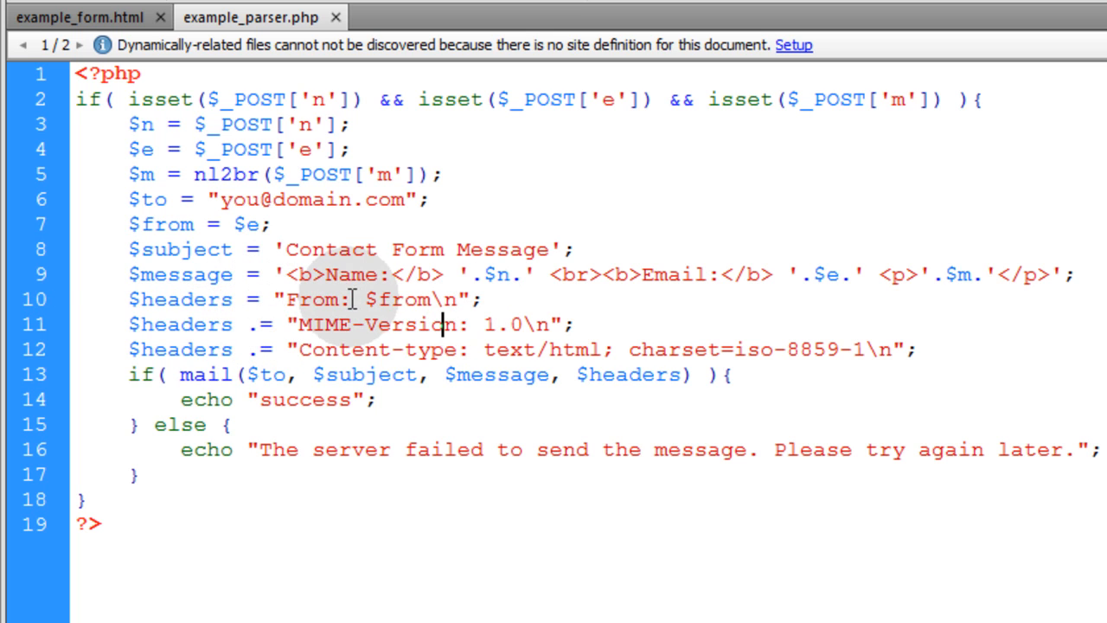
double_click(381, 298)
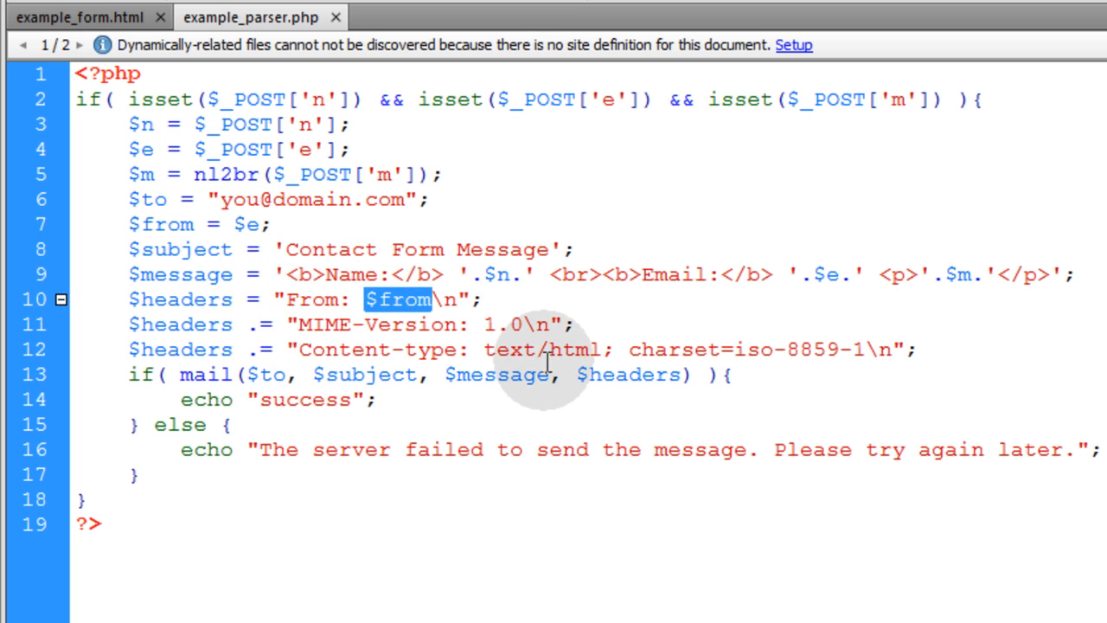
left_click_drag(298, 324, 461, 323)
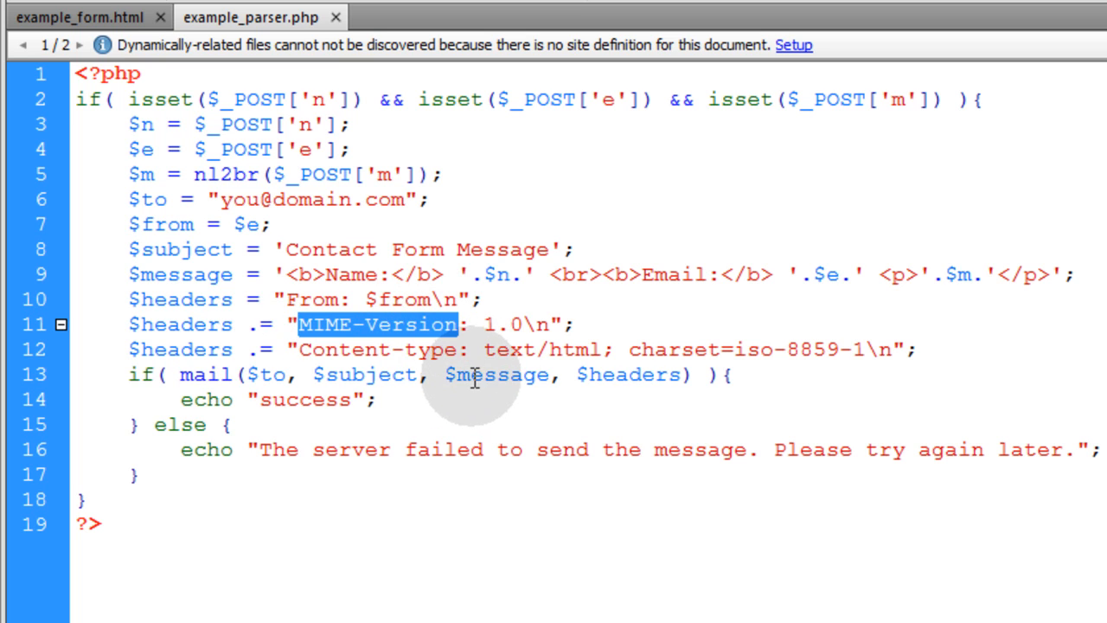
left_click_drag(299, 349, 450, 349)
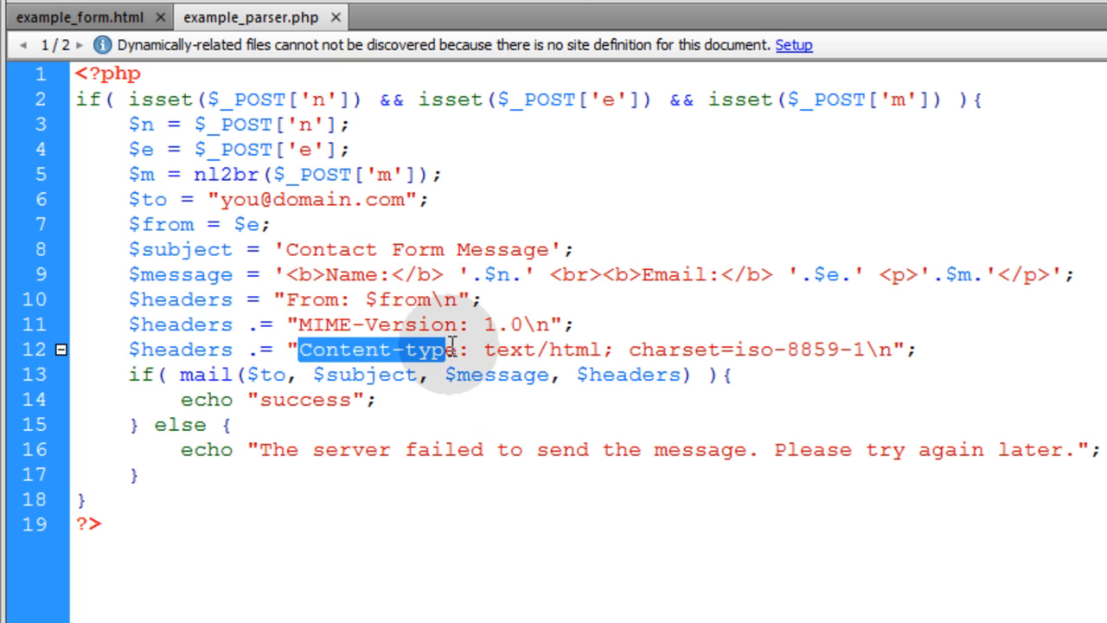
mouse_move(630, 348)
left_mouse_down()
mouse_move(740, 348)
mouse_move(723, 349)
left_mouse_up()
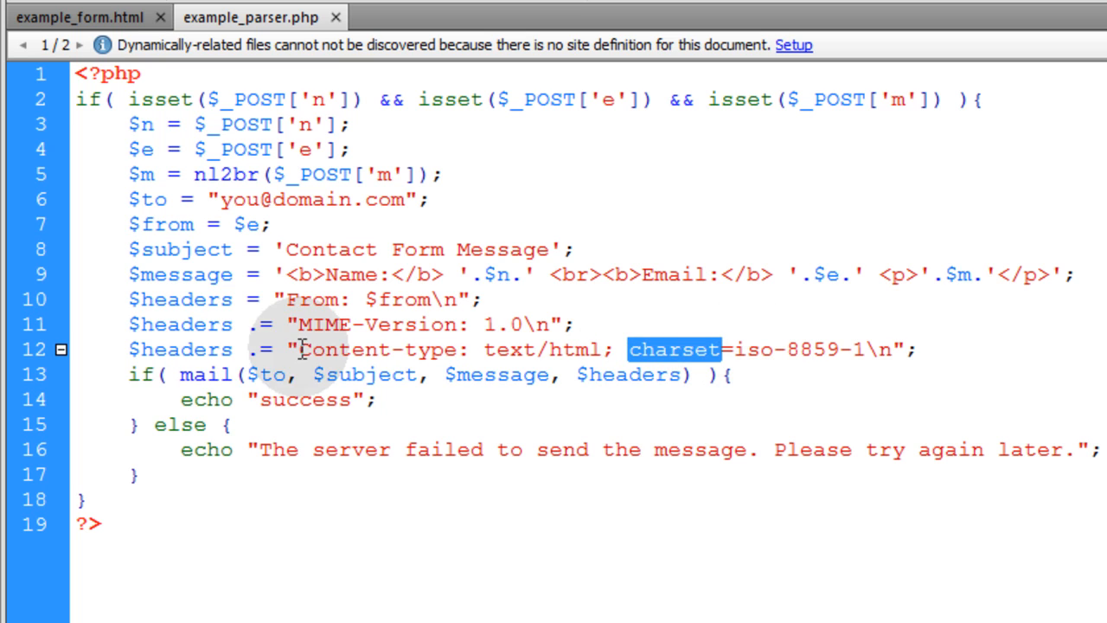
left_click_drag(301, 349, 602, 349)
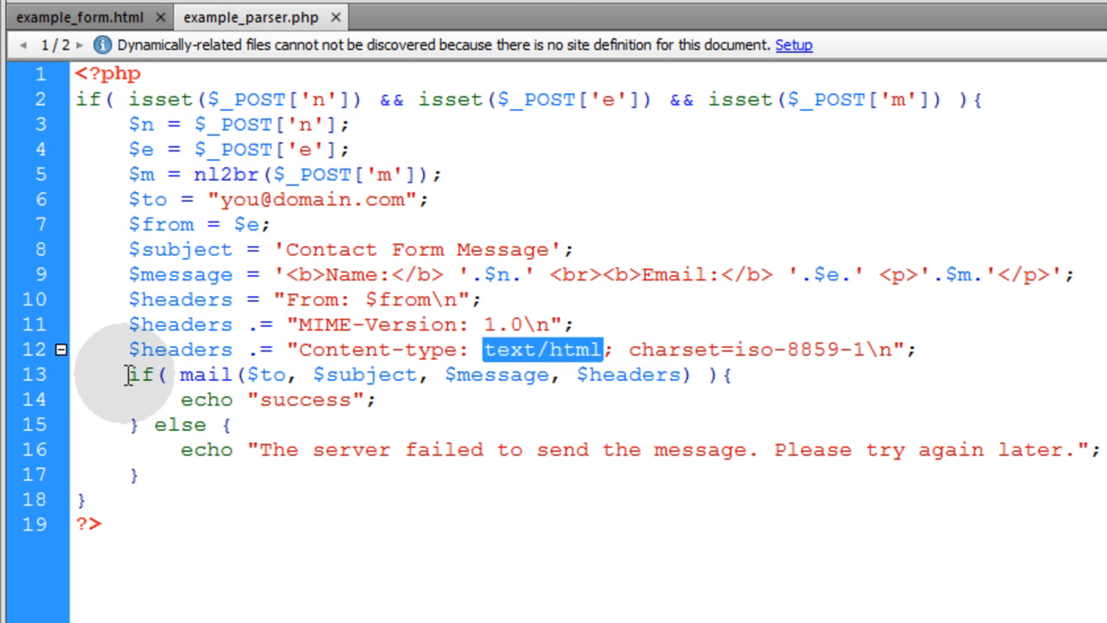
left_click_drag(180, 375, 696, 374)
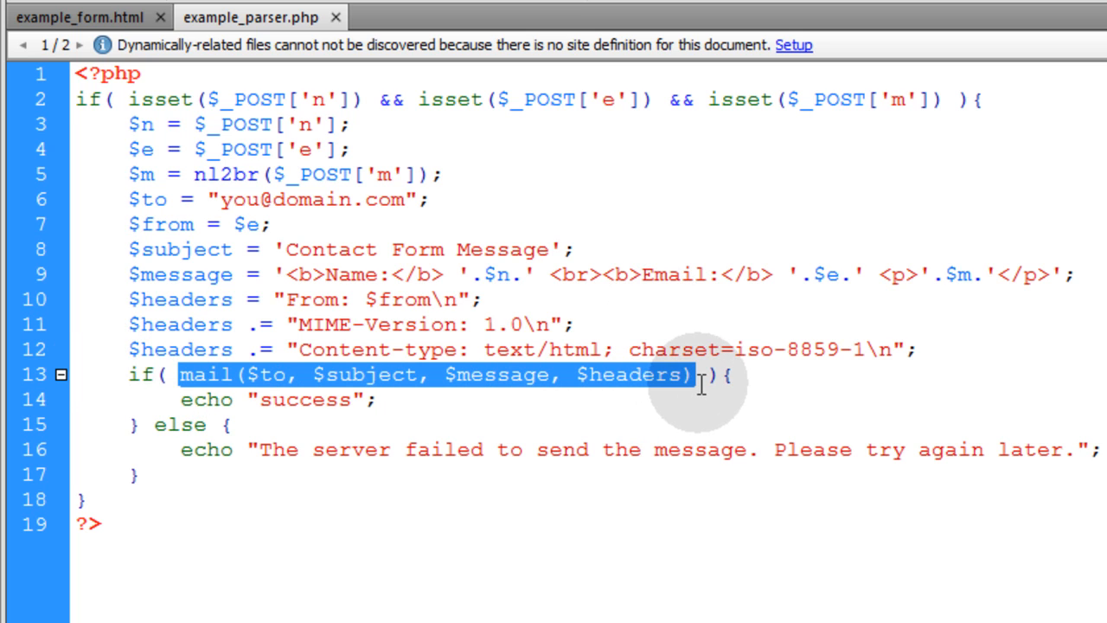
left_click_drag(180, 375, 696, 374)
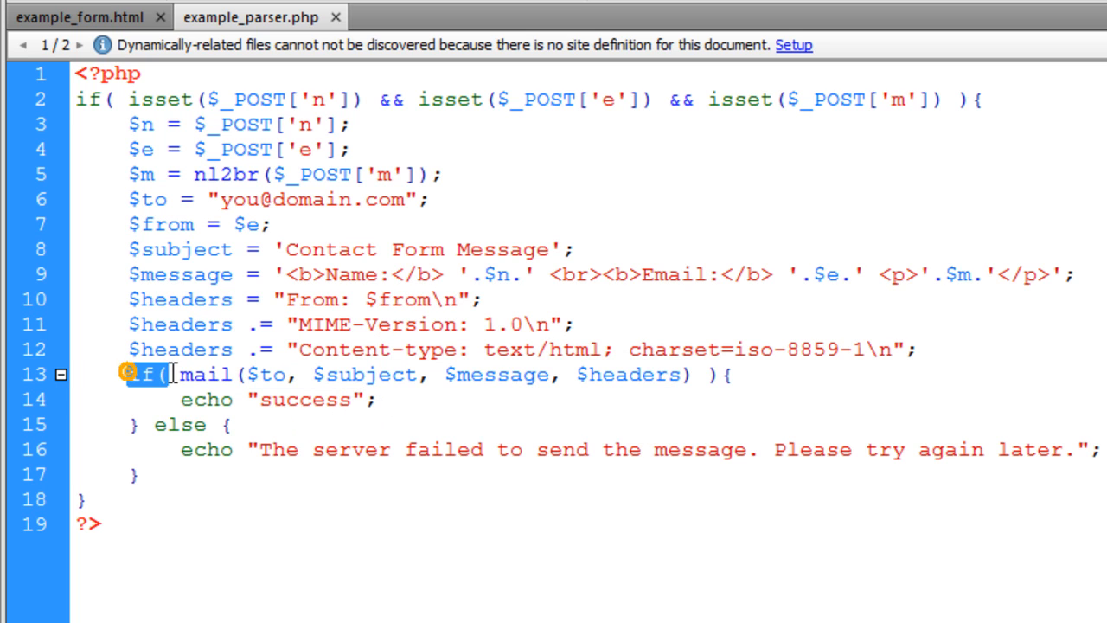
double_click(139, 374)
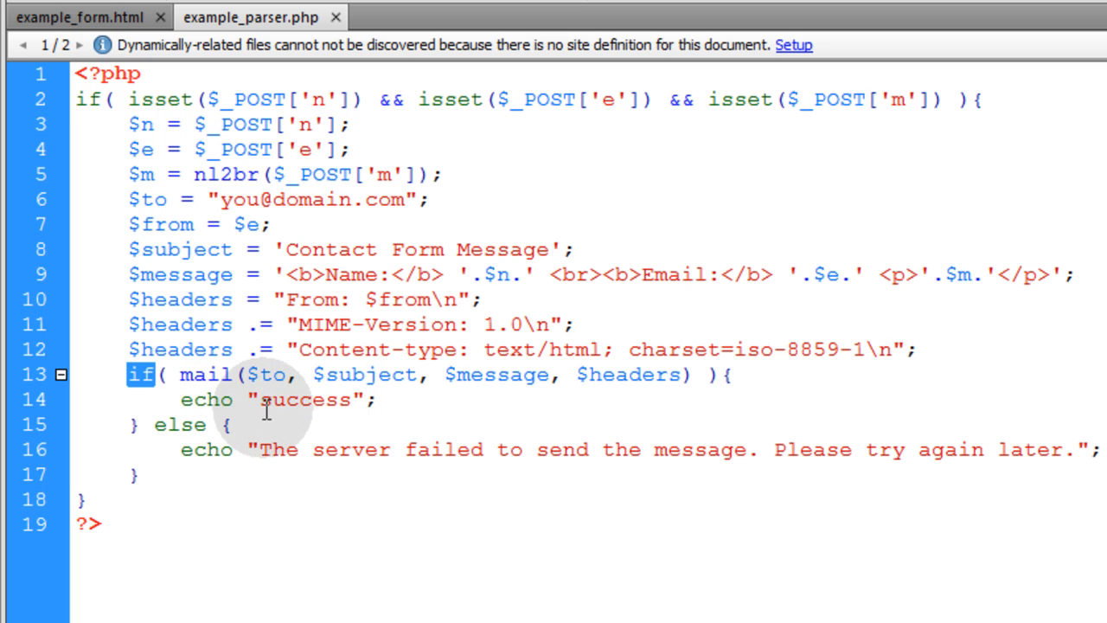
left_click(173, 396)
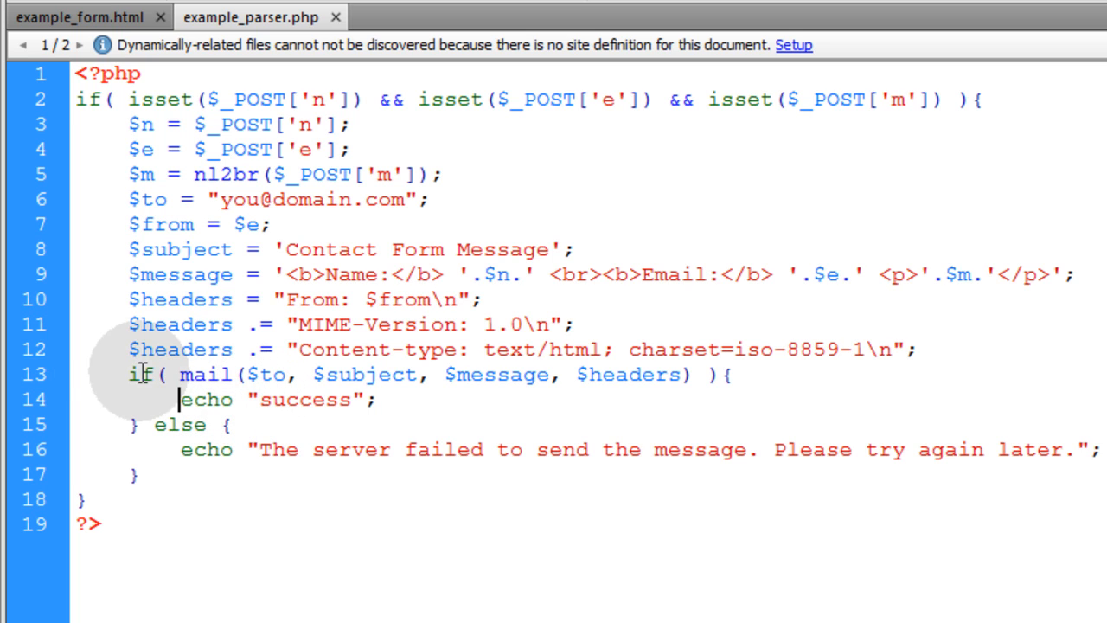
left_click_drag(128, 374, 735, 374)
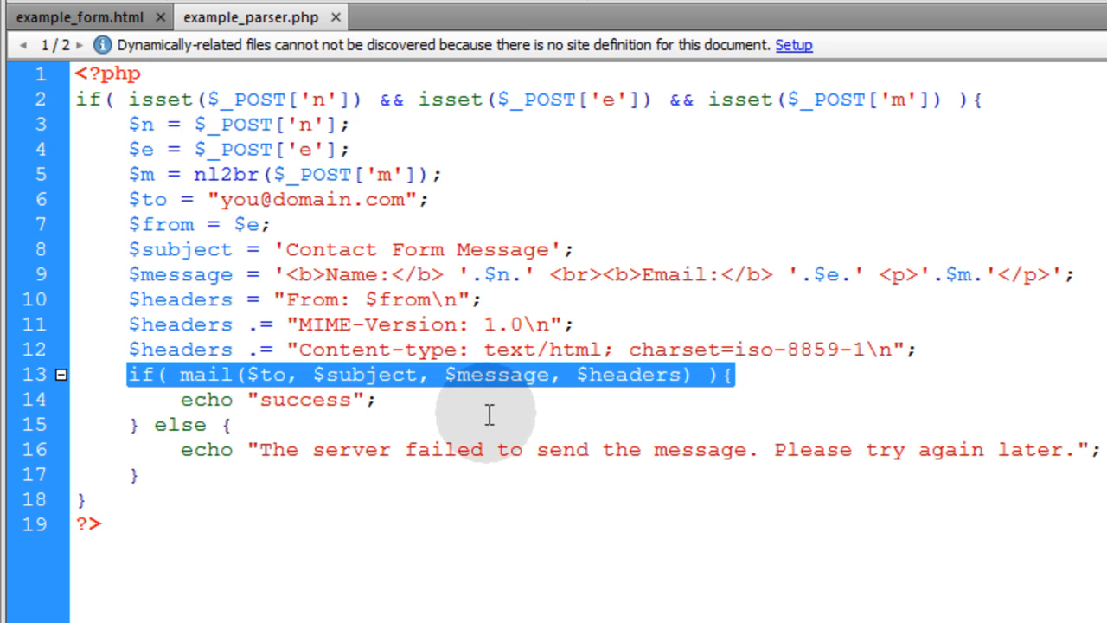
left_click_drag(180, 399, 379, 398)
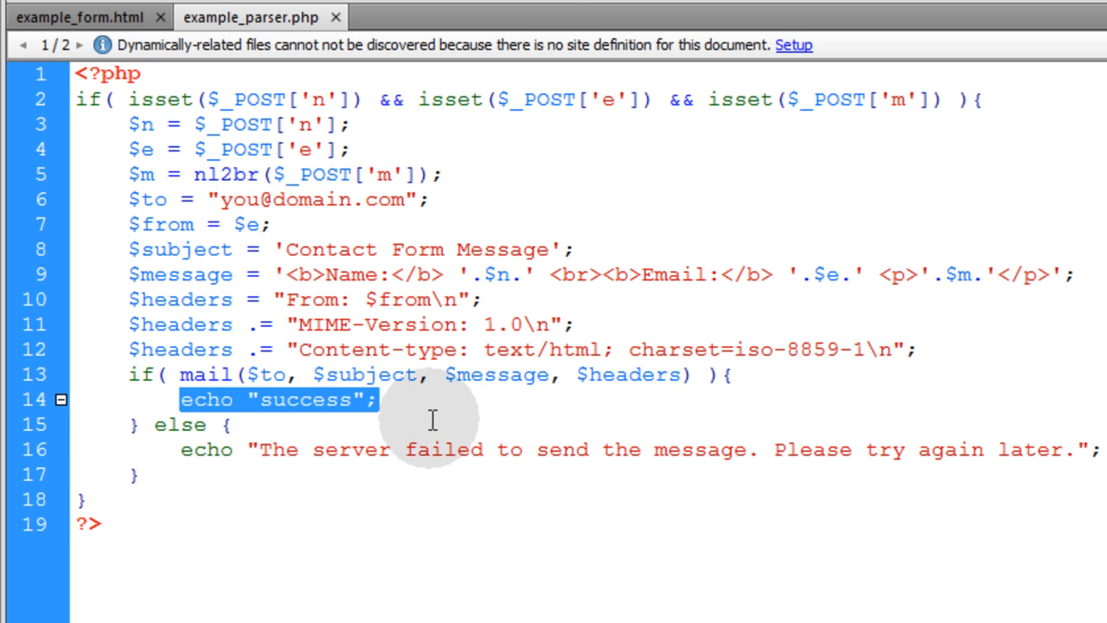
left_click_drag(180, 373, 694, 374)
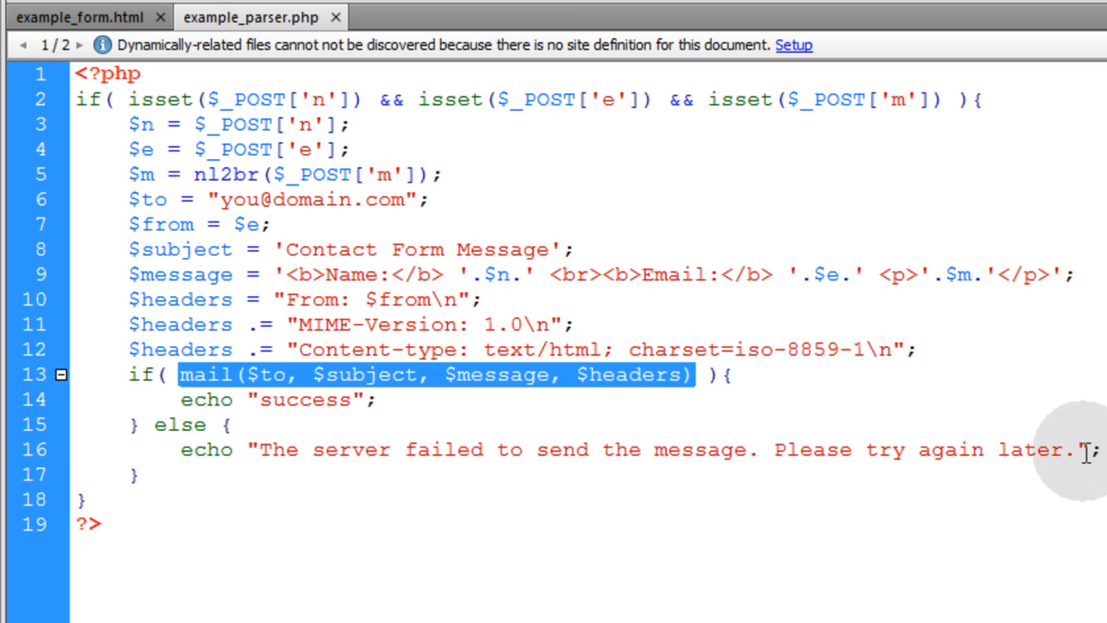
double_click(208, 374)
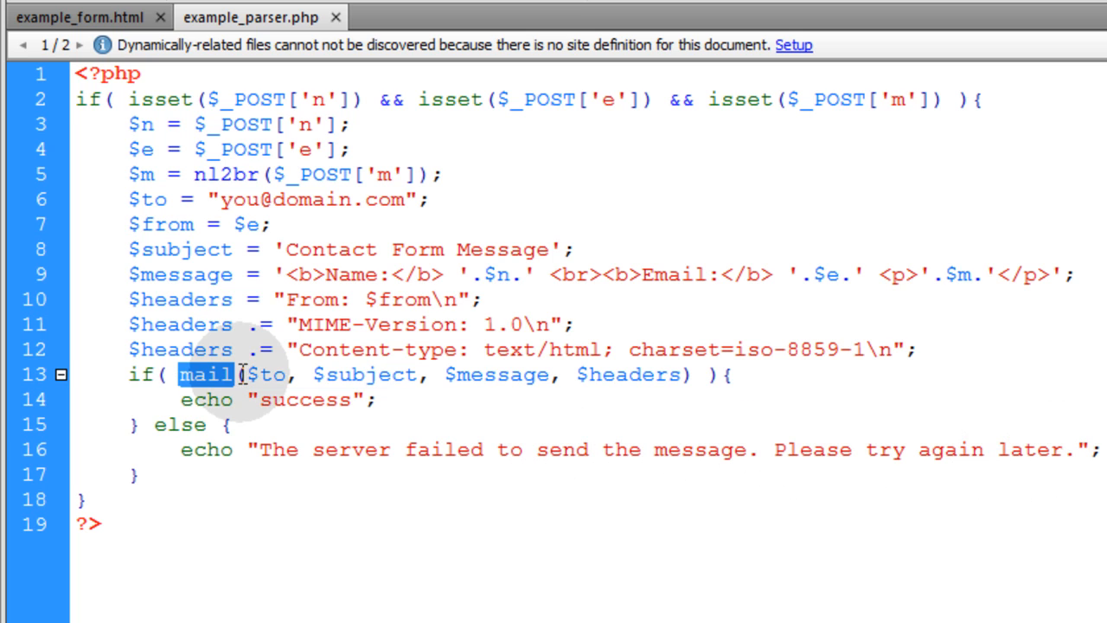
left_click_drag(249, 374, 298, 373)
double_click(367, 374)
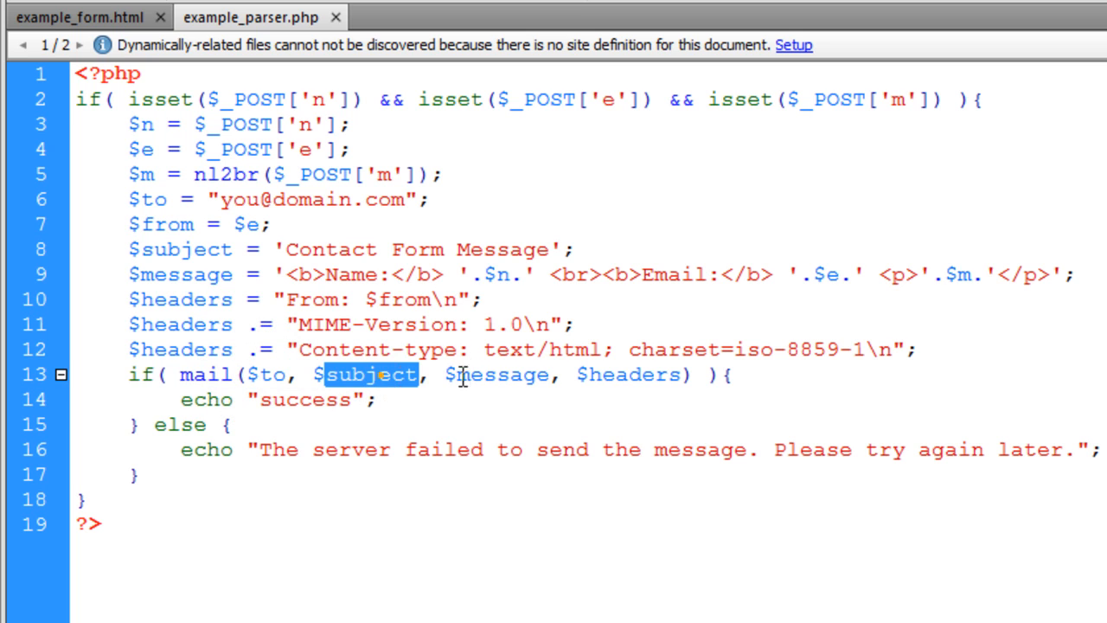
double_click(502, 374)
double_click(630, 373)
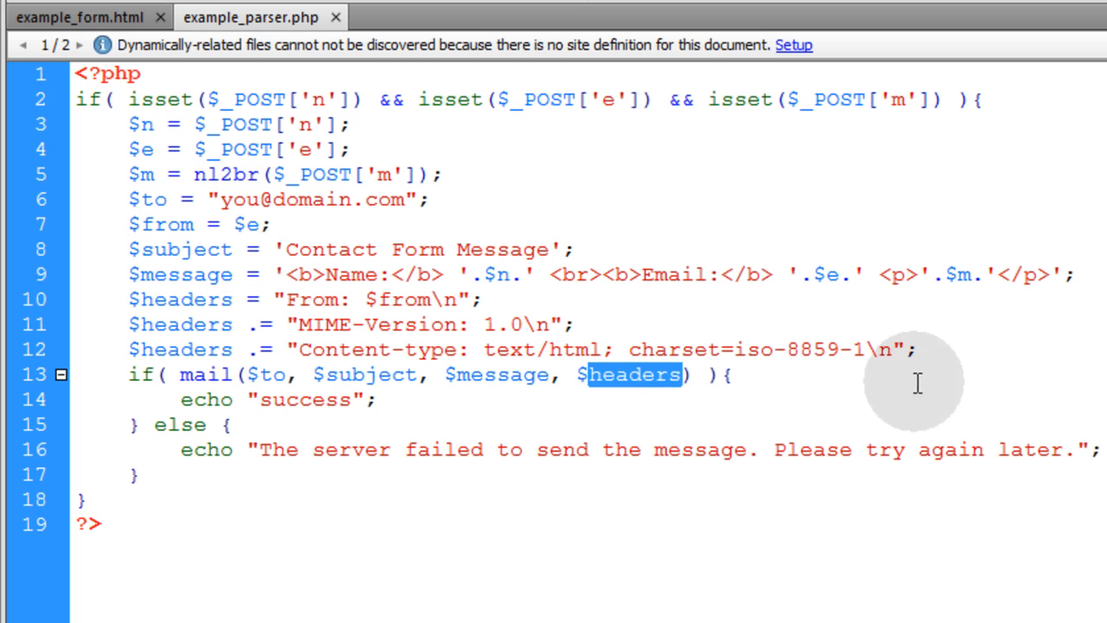
left_click(811, 447)
key("Up")
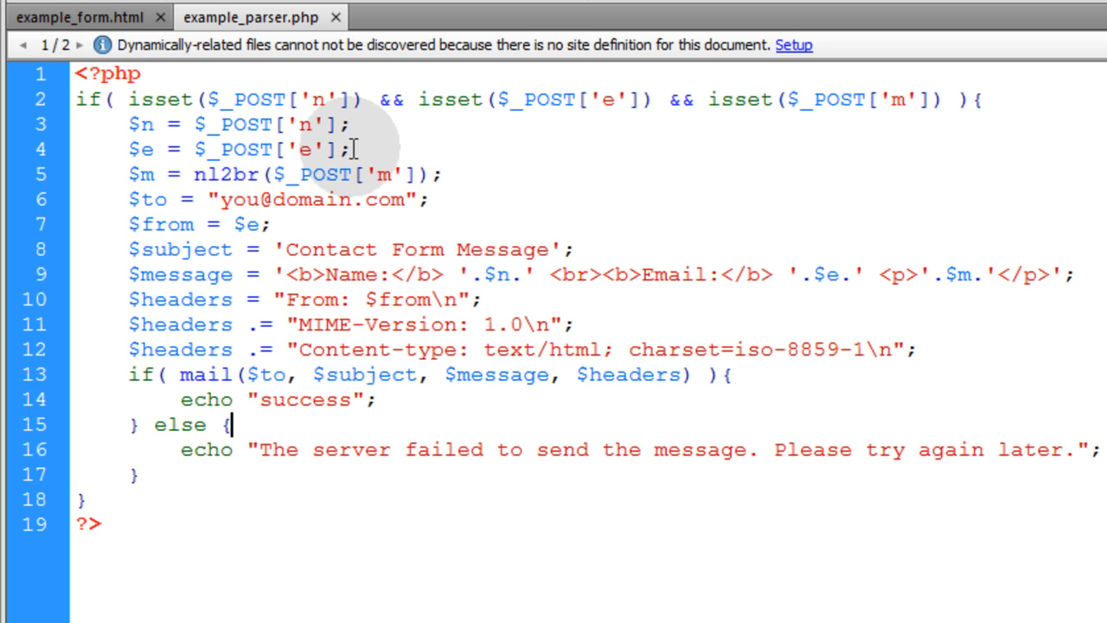
double_click(141, 123)
left_click(441, 174)
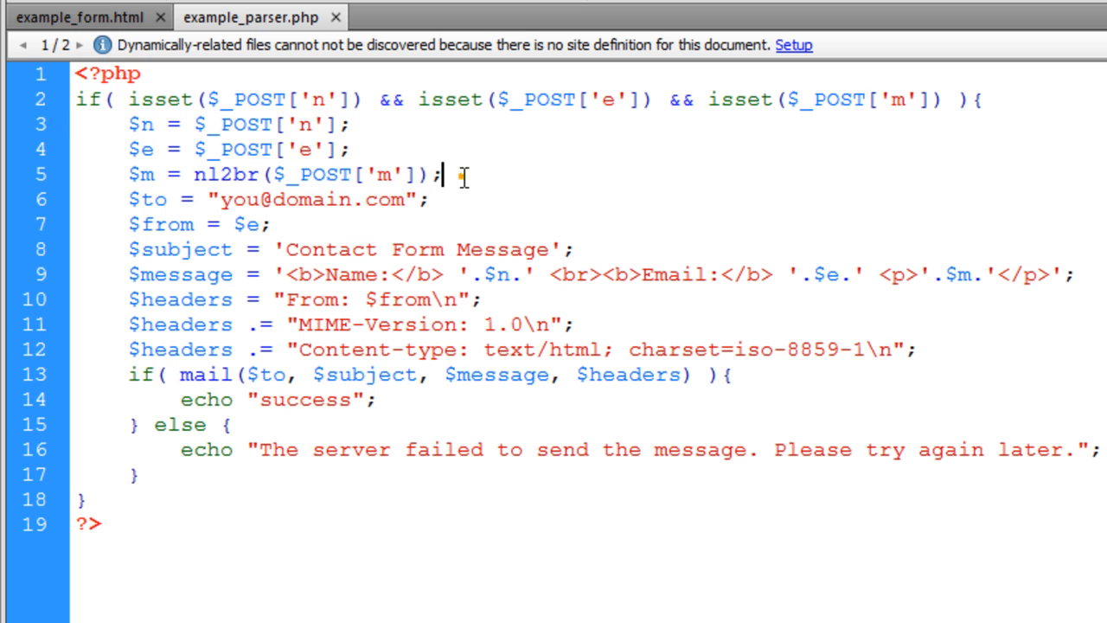
double_click(141, 124)
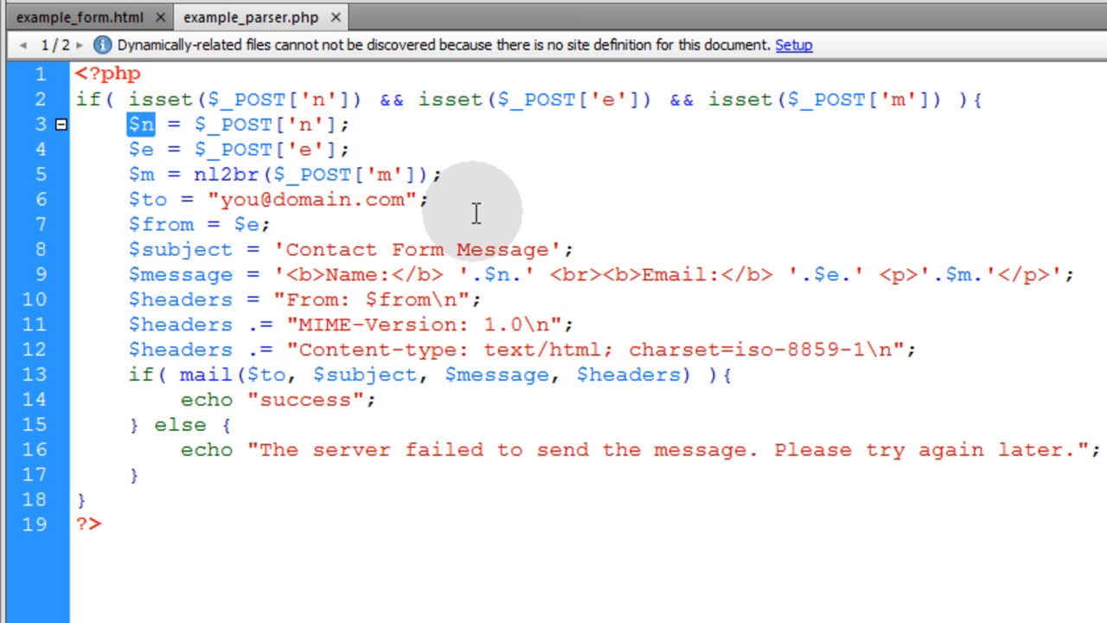
left_click(383, 127)
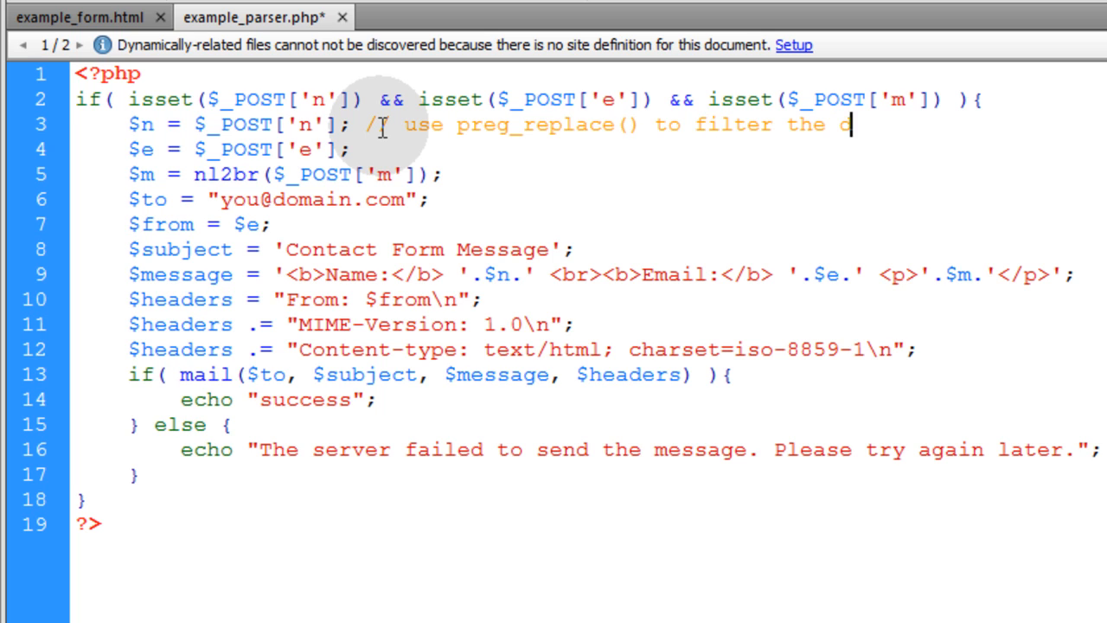
left_click(391, 124)
type("HINT:")
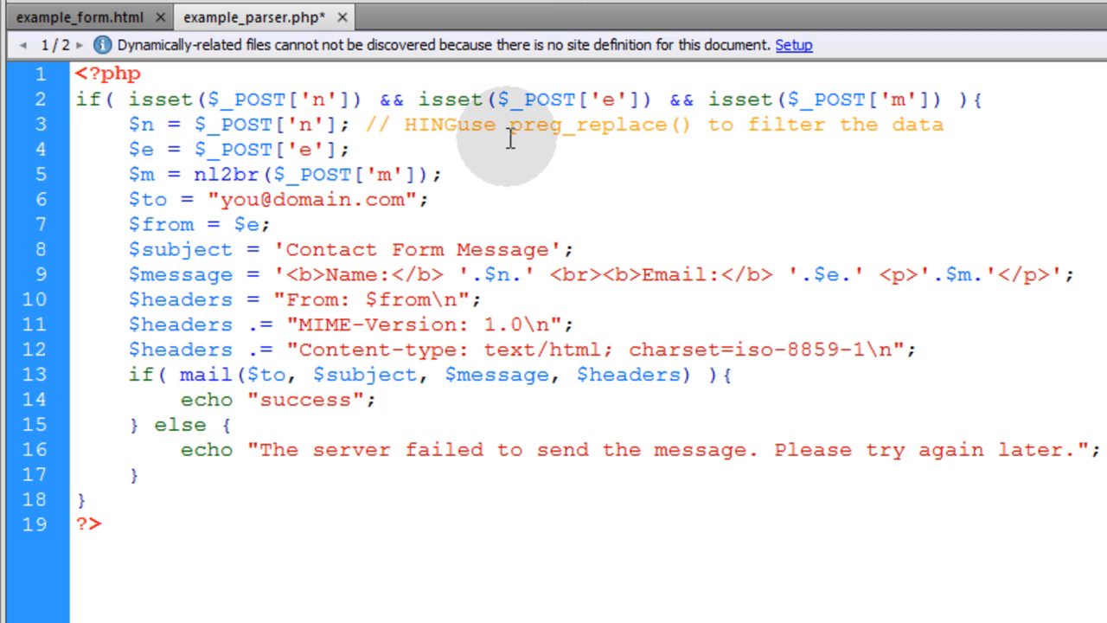
key("ctrl+s")
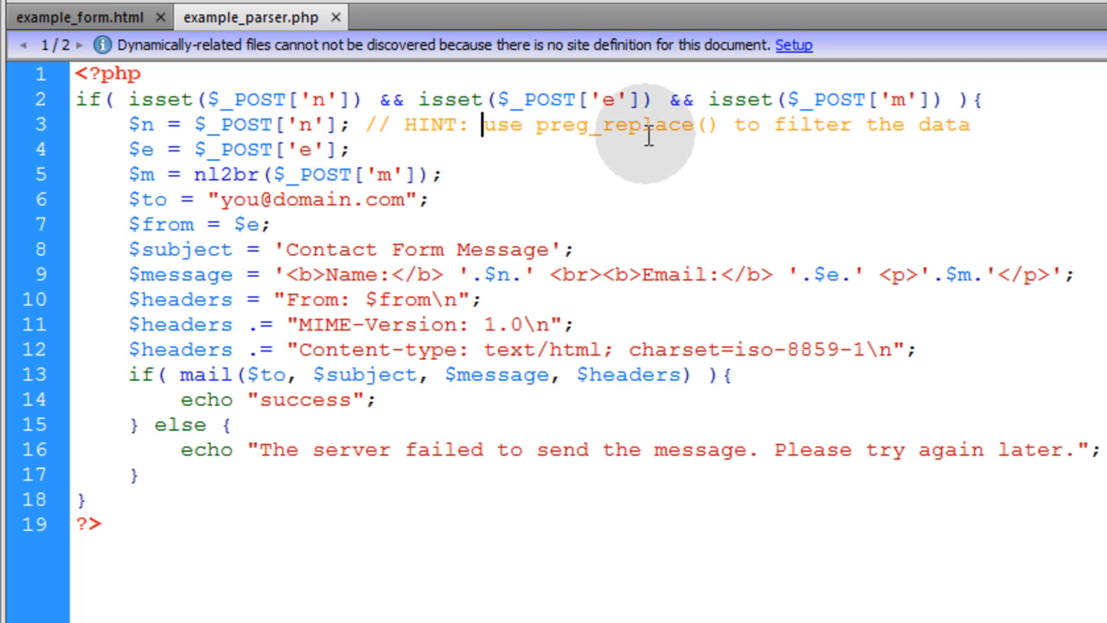
left_click_drag(537, 124, 696, 125)
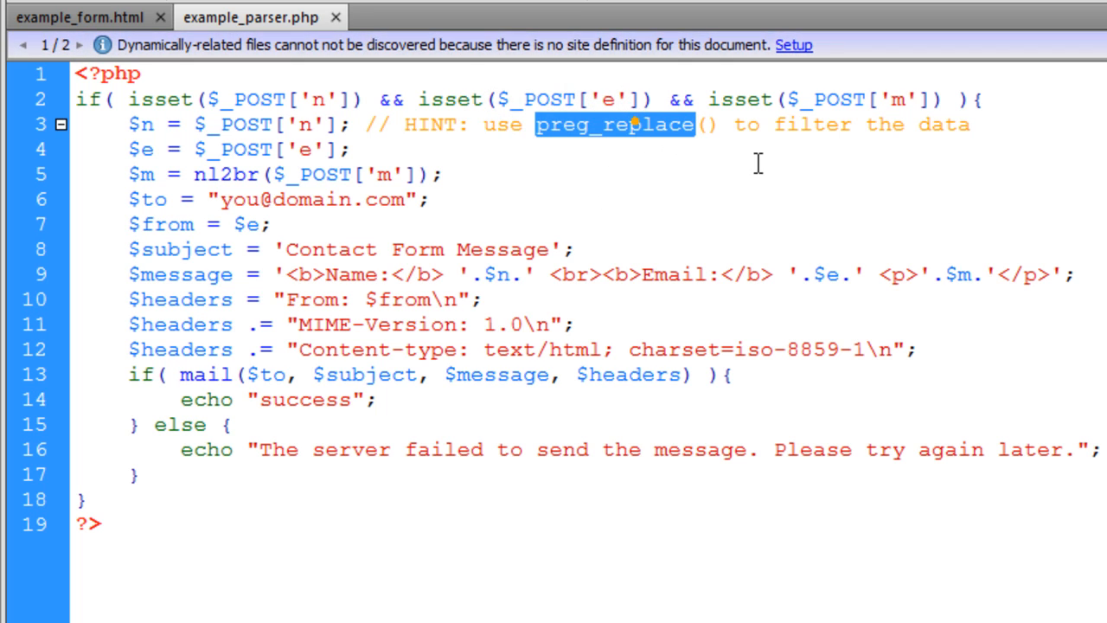
left_click(718, 124)
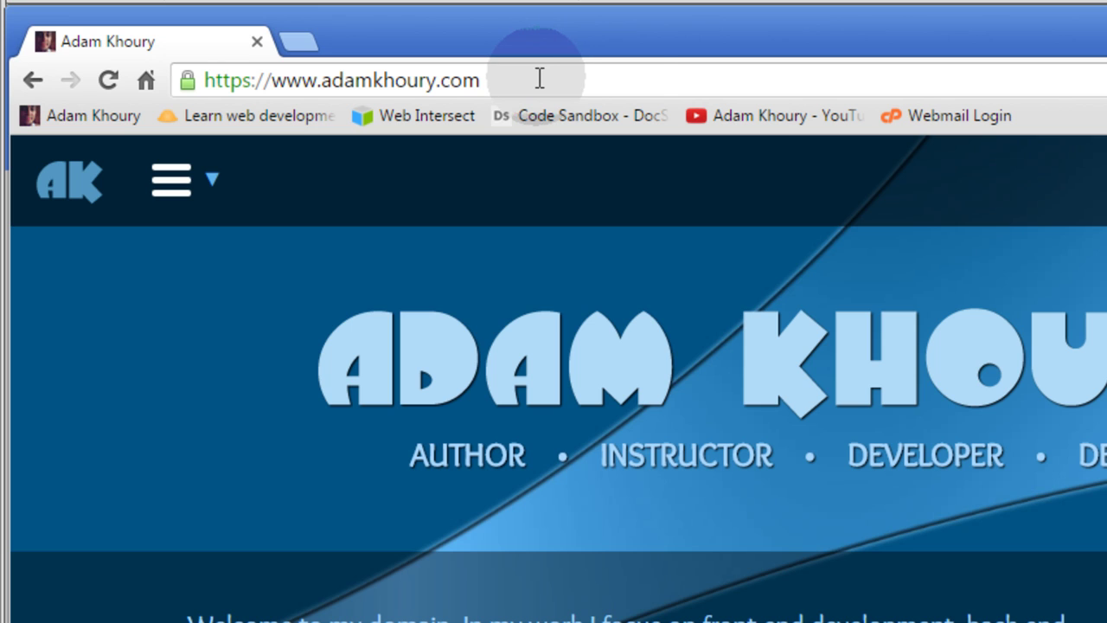
type("/")
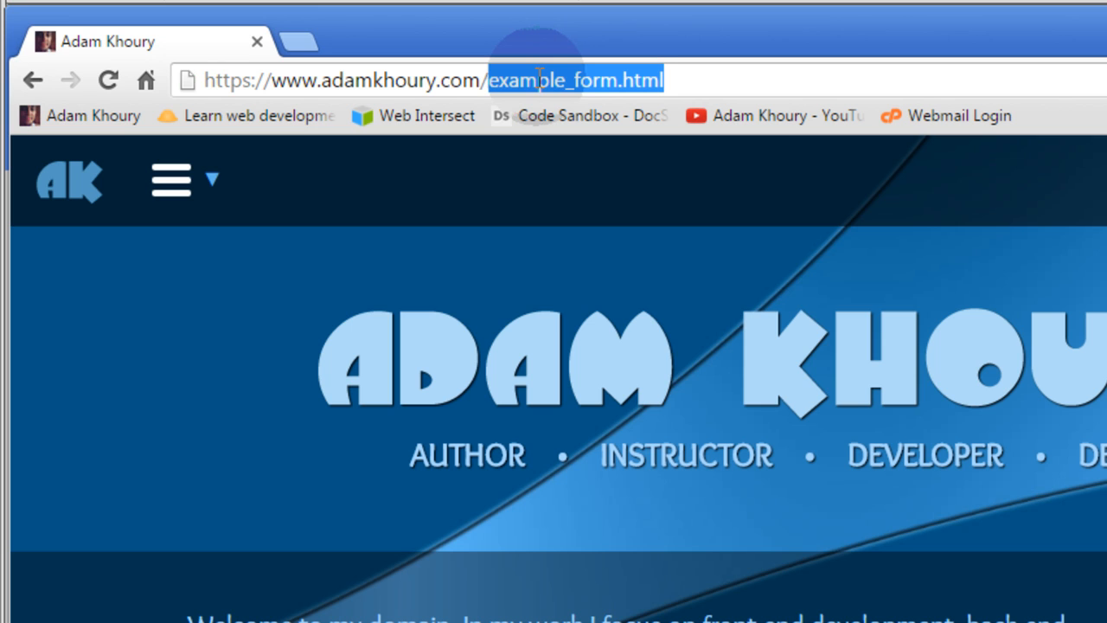
- Load the live example_form.html, enter a test name and delete it to leave the fields empty
key("Right")
key("Return")
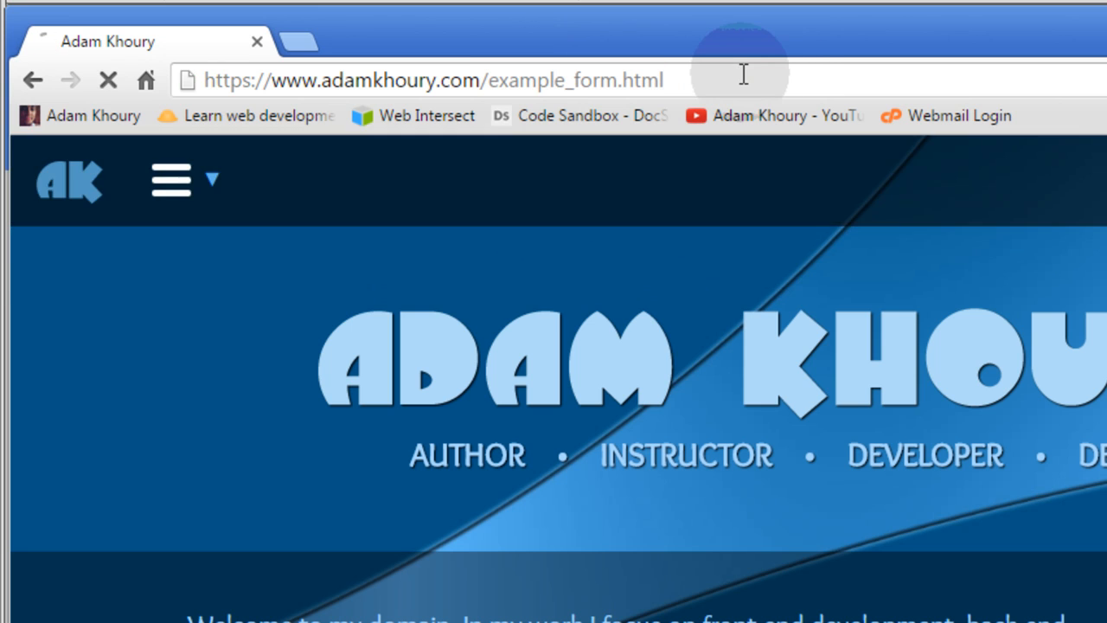
left_click(149, 164)
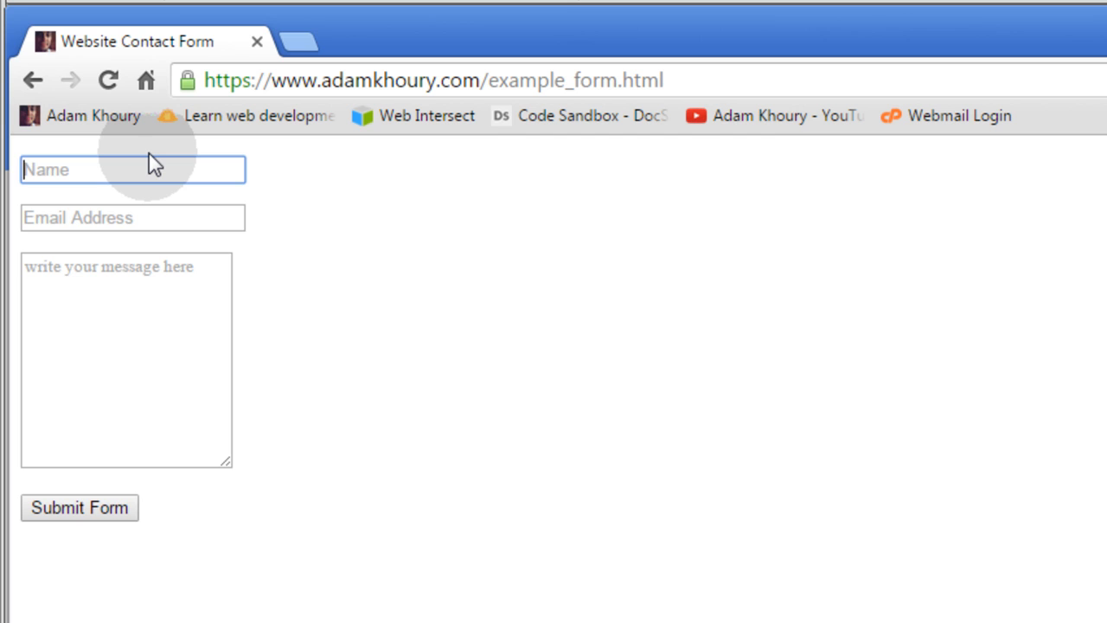
key("Tab")
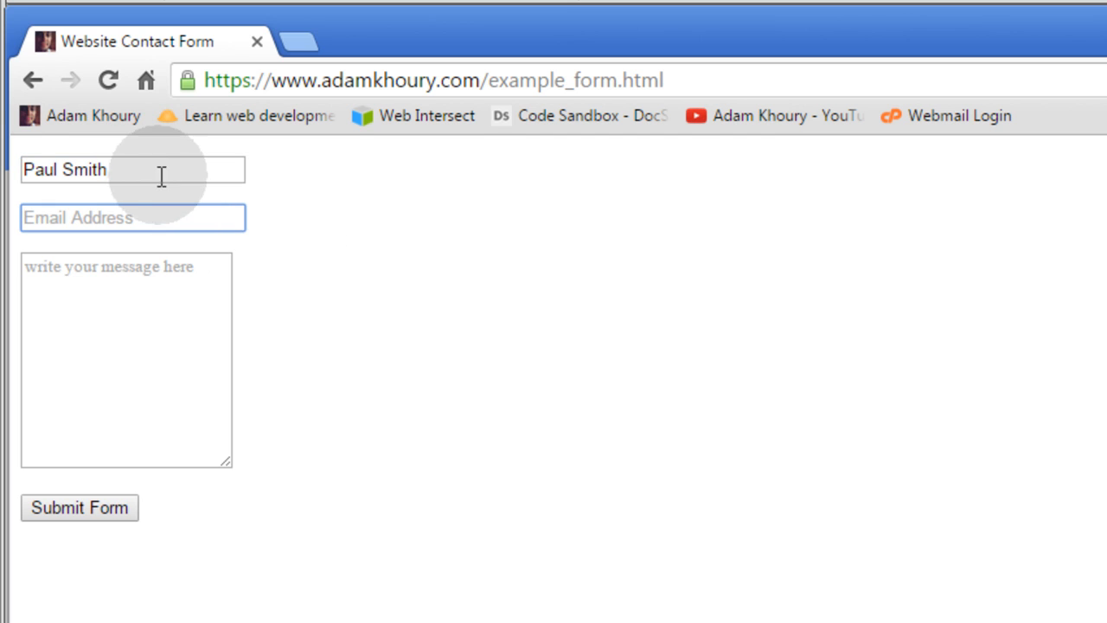
left_click(156, 170)
left_click_drag(156, 170, 26, 170)
key("Delete")
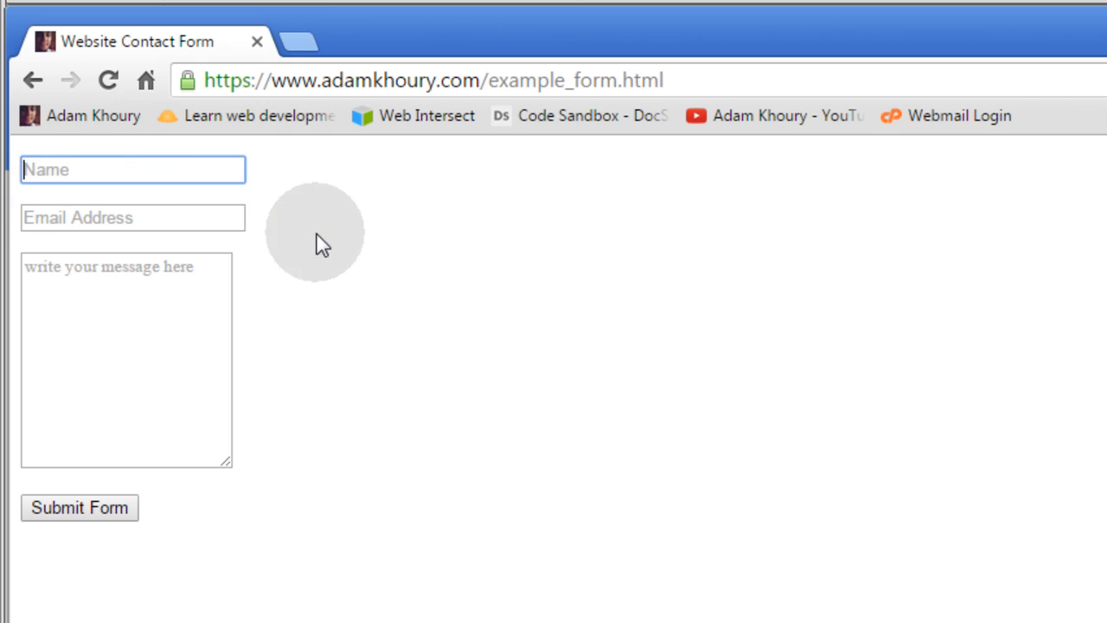
left_click(79, 517)
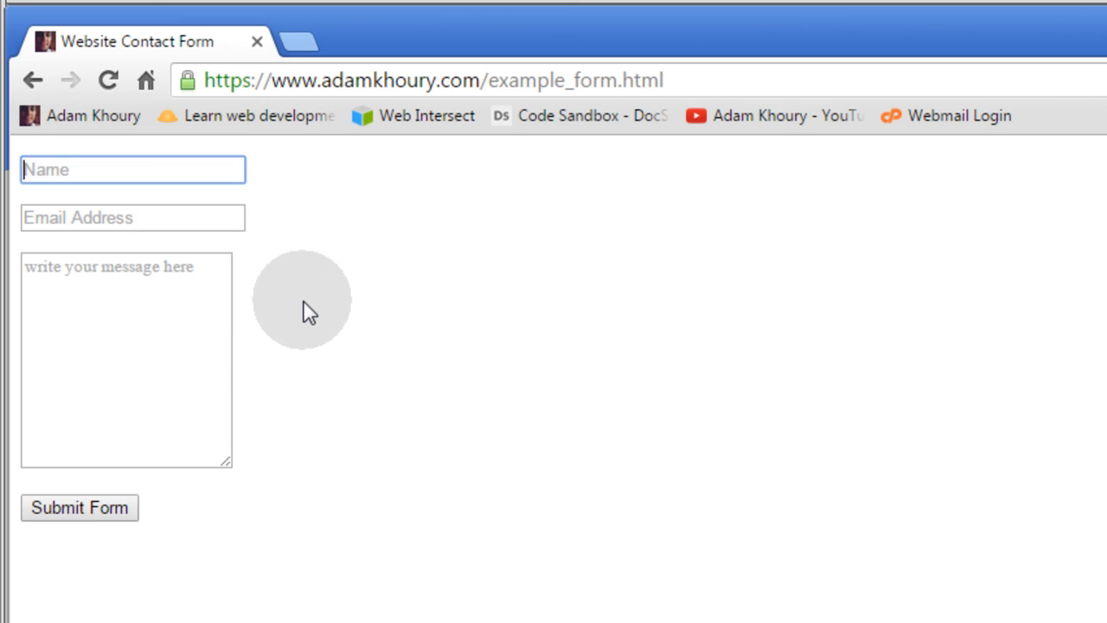
- Trigger the required-field and email warnings, then fill name, email and a three-line message with a blank line
left_click(96, 504)
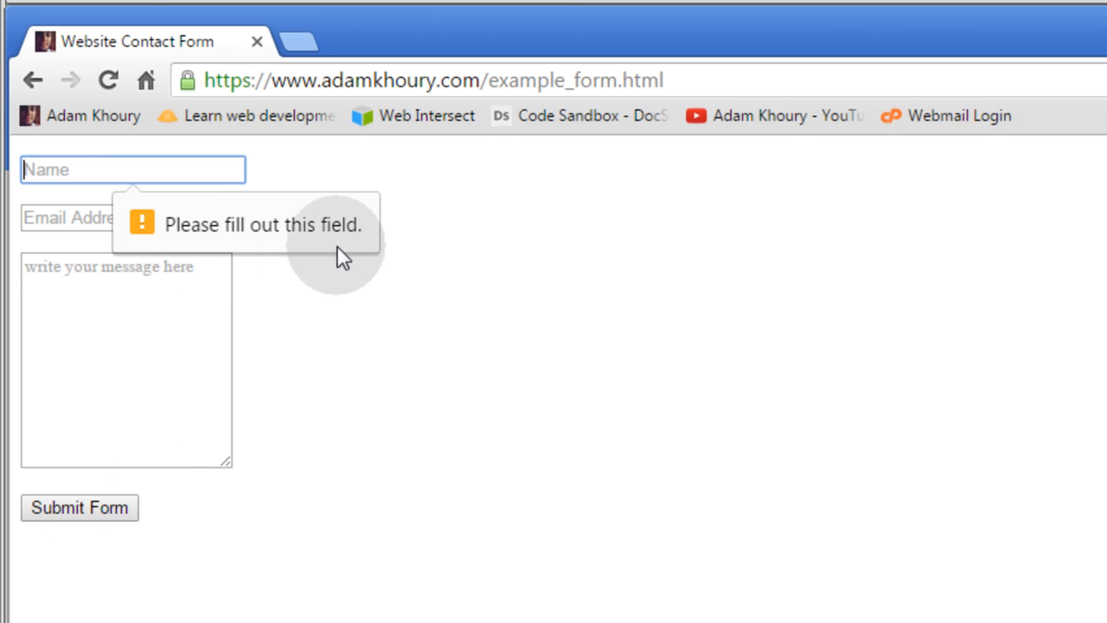
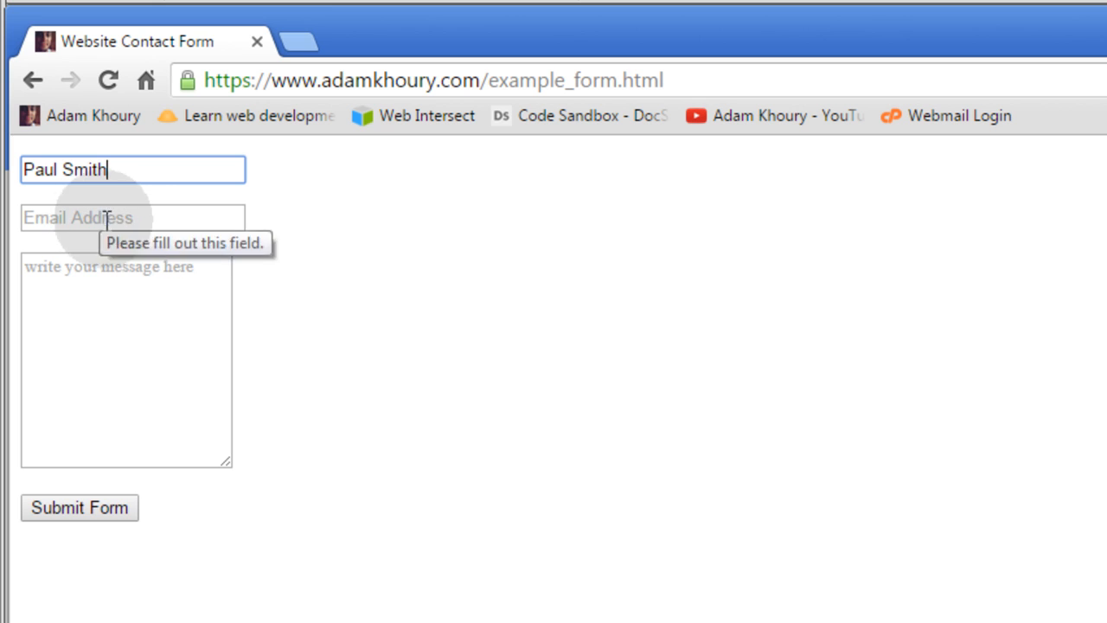
left_click(97, 511)
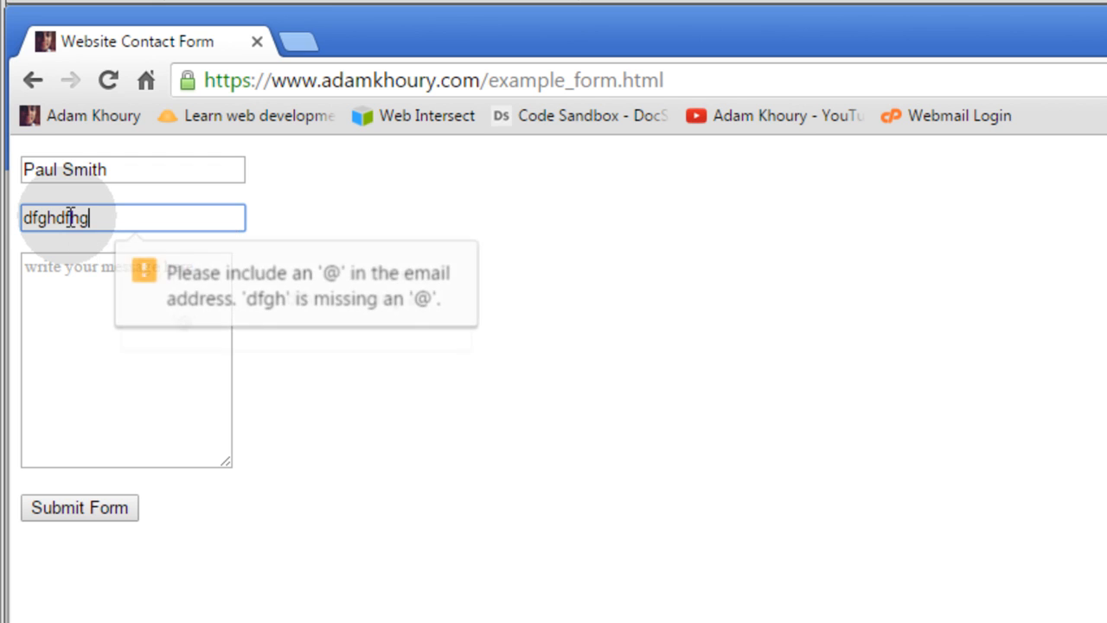
type("fgd")
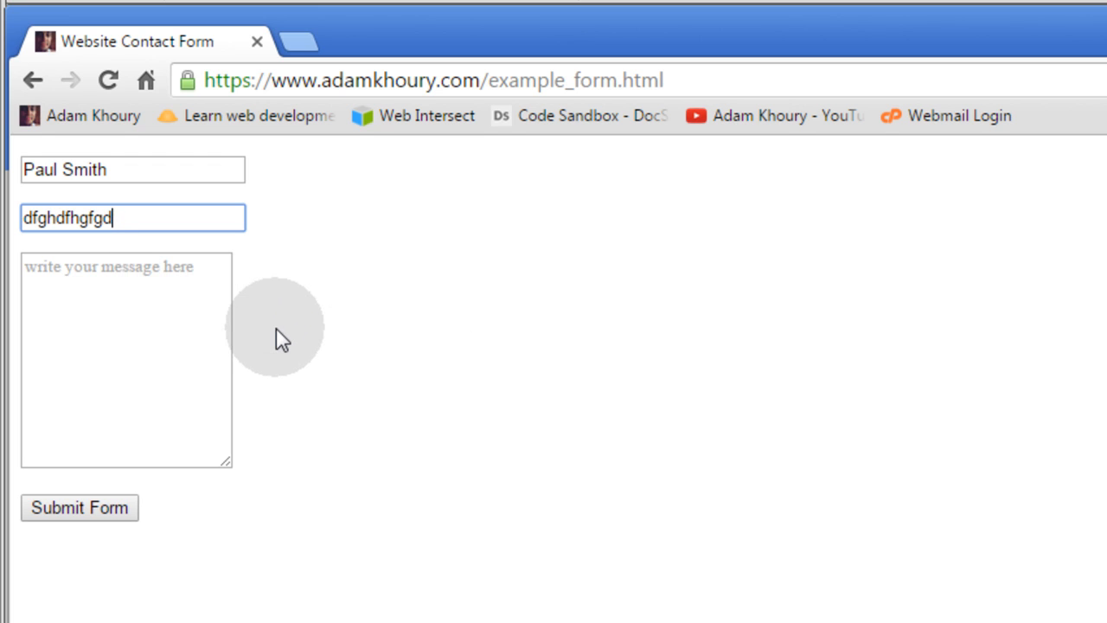
double_click(82, 217)
type("paul@domain.com")
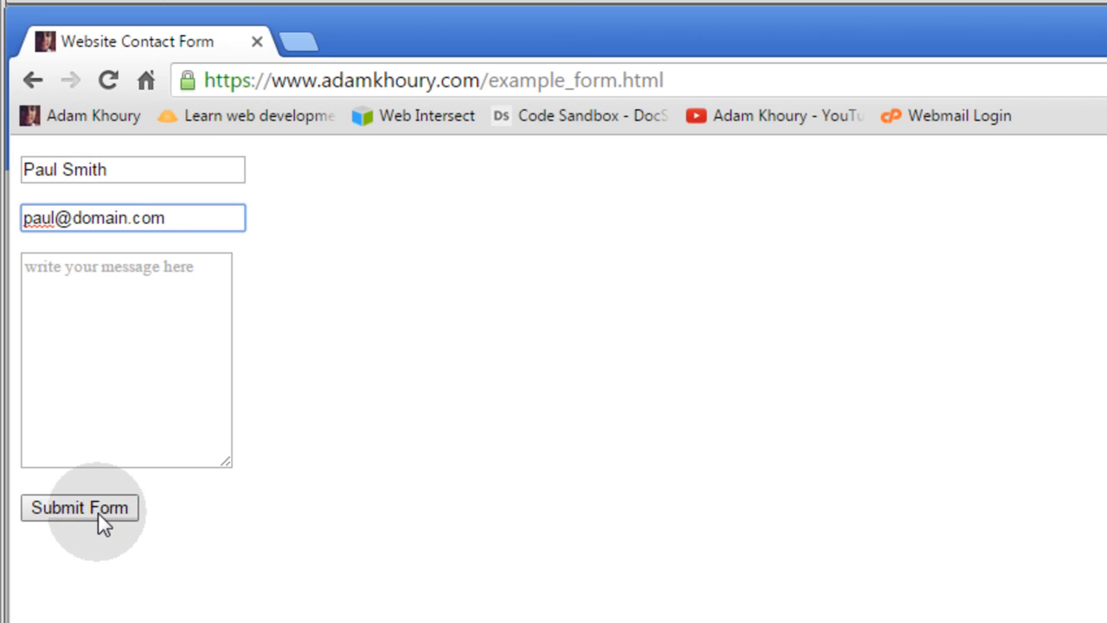
left_click(98, 512)
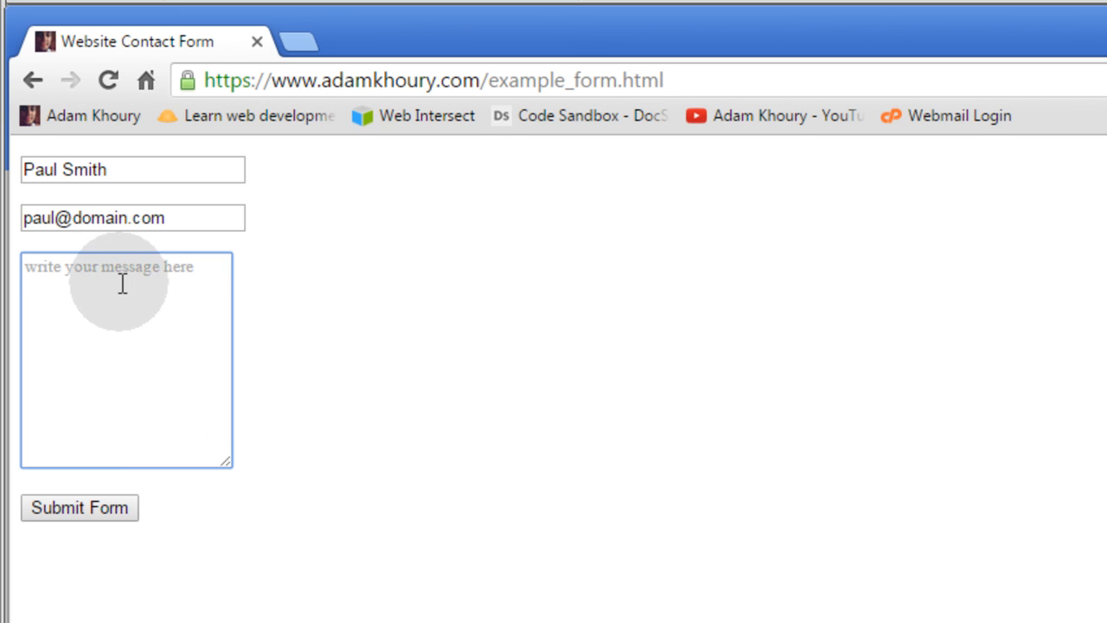
type("L")
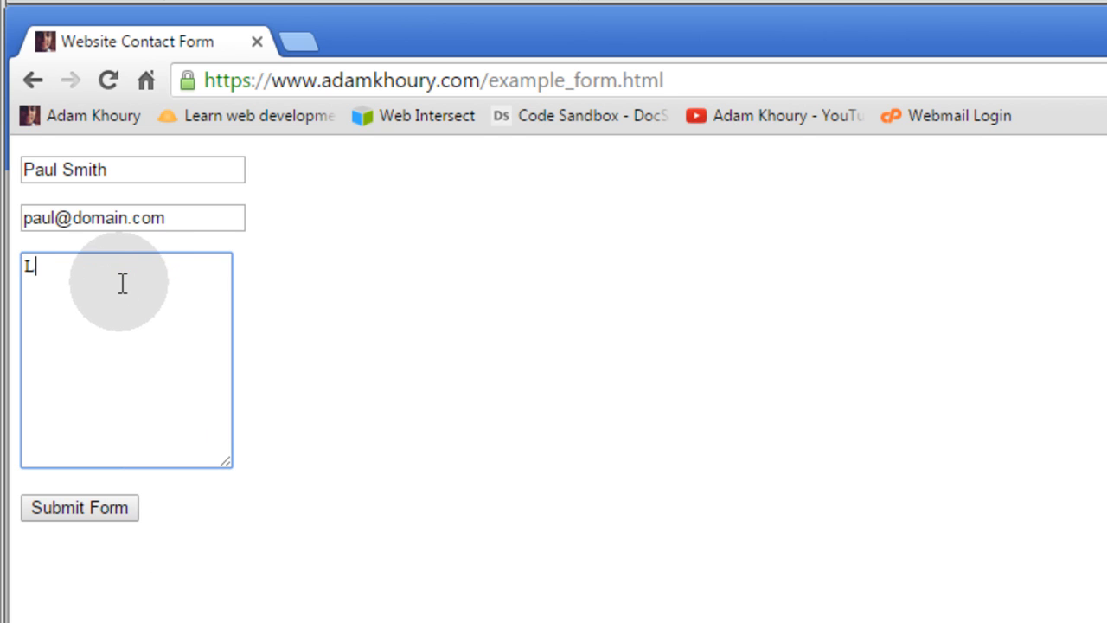
type("ine 1.")
key("Return")
type("Line 2.")
key("Return")
key("Return")
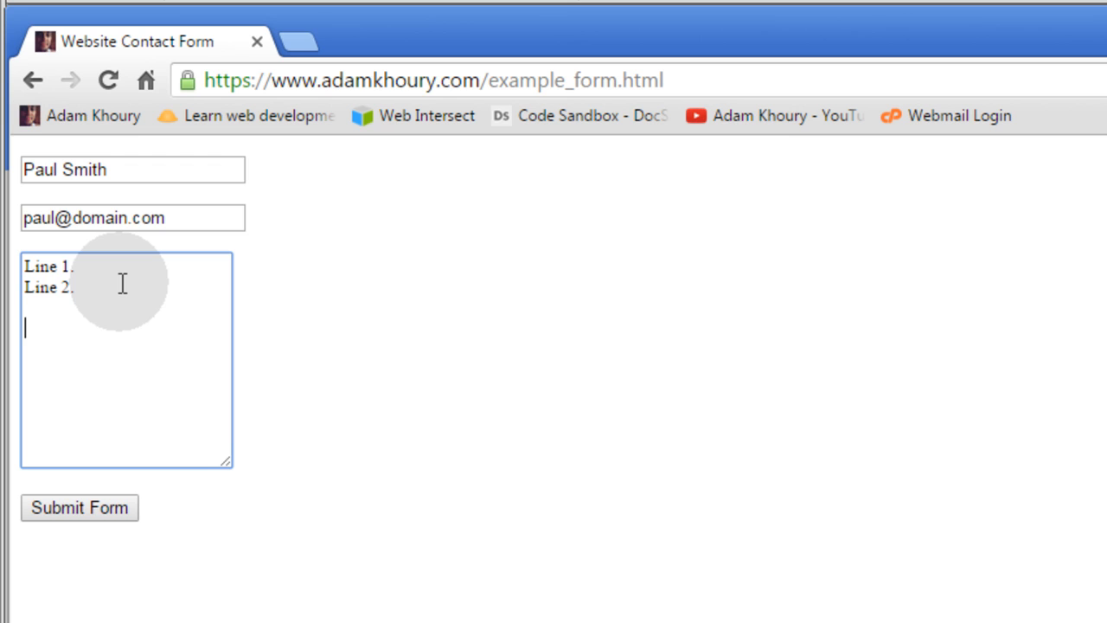
type("Line 3.")
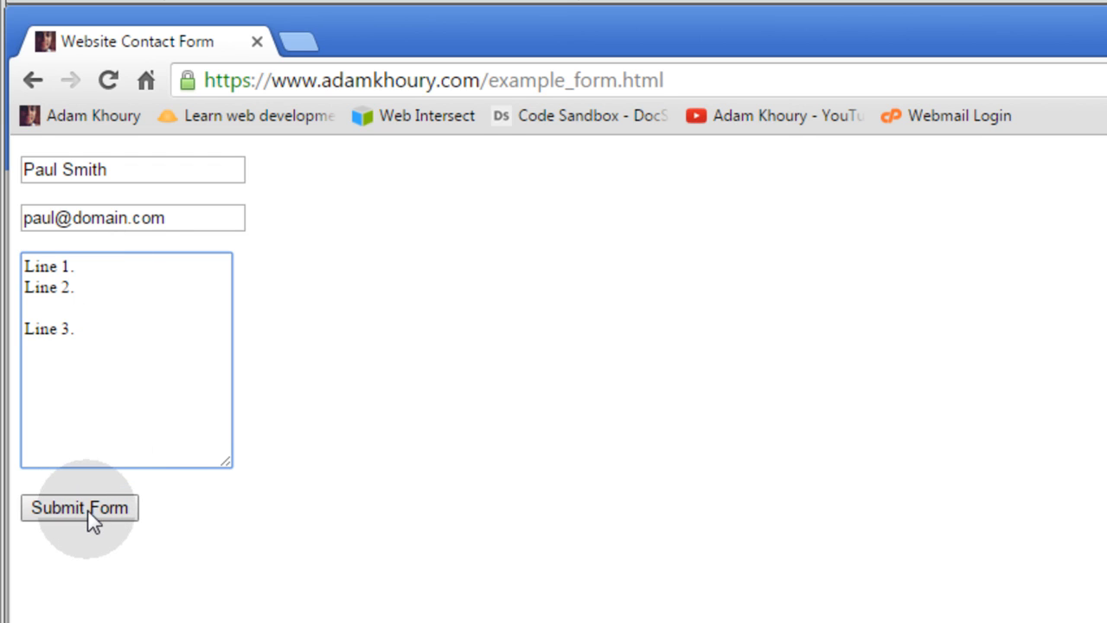
- Submit the completed contact form and wait for the Ajax thank-you response
left_click(88, 517)
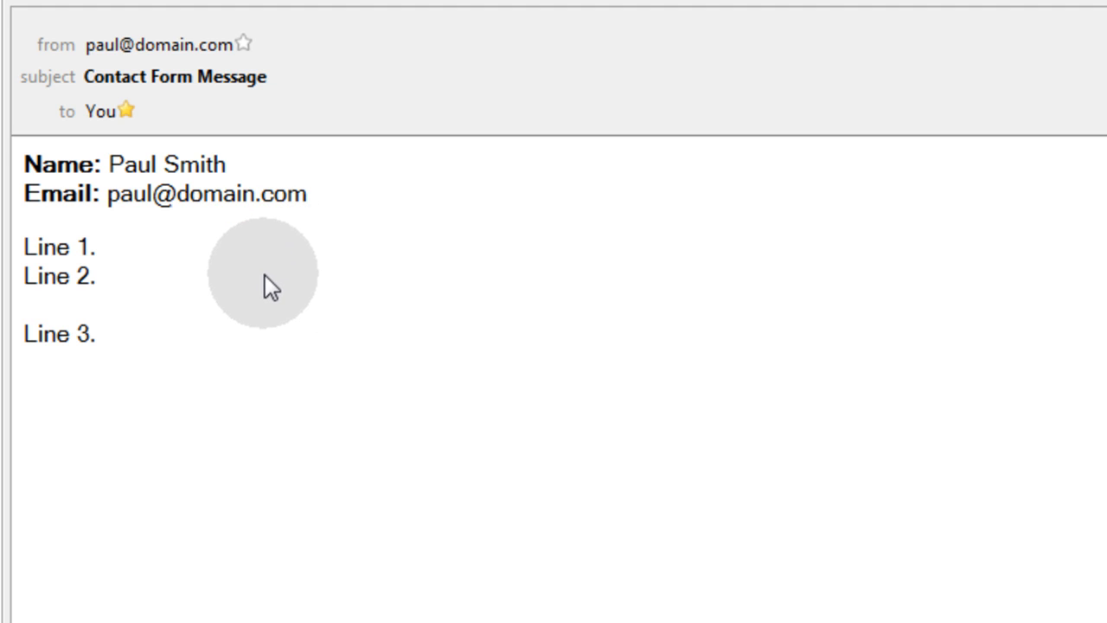
left_click_drag(227, 164, 109, 164)
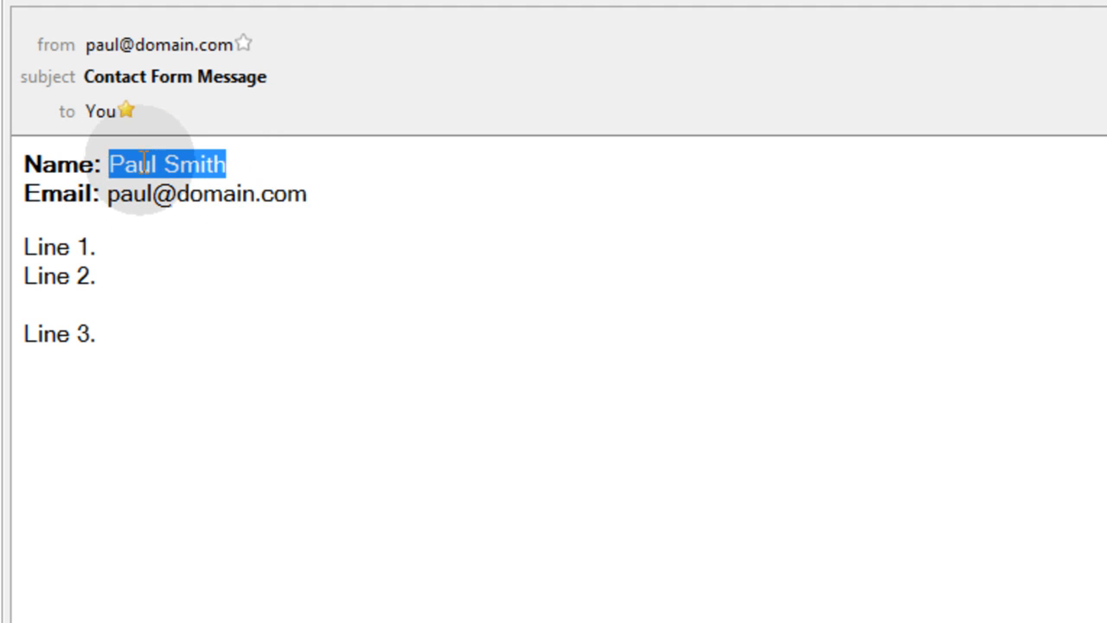
left_click_drag(23, 165, 102, 164)
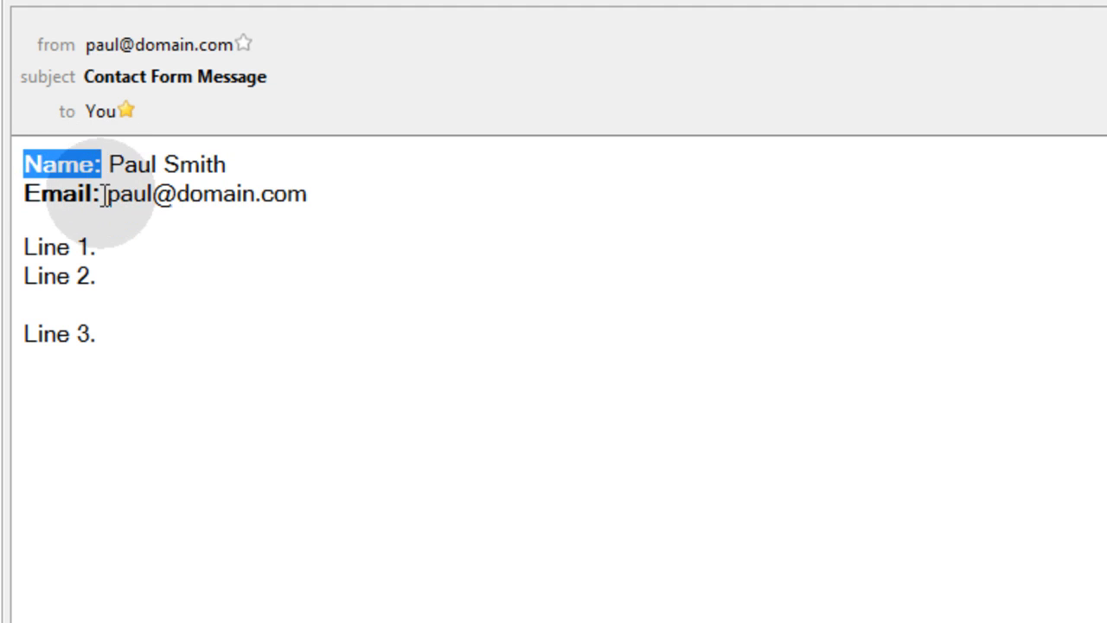
left_click_drag(23, 192, 100, 193)
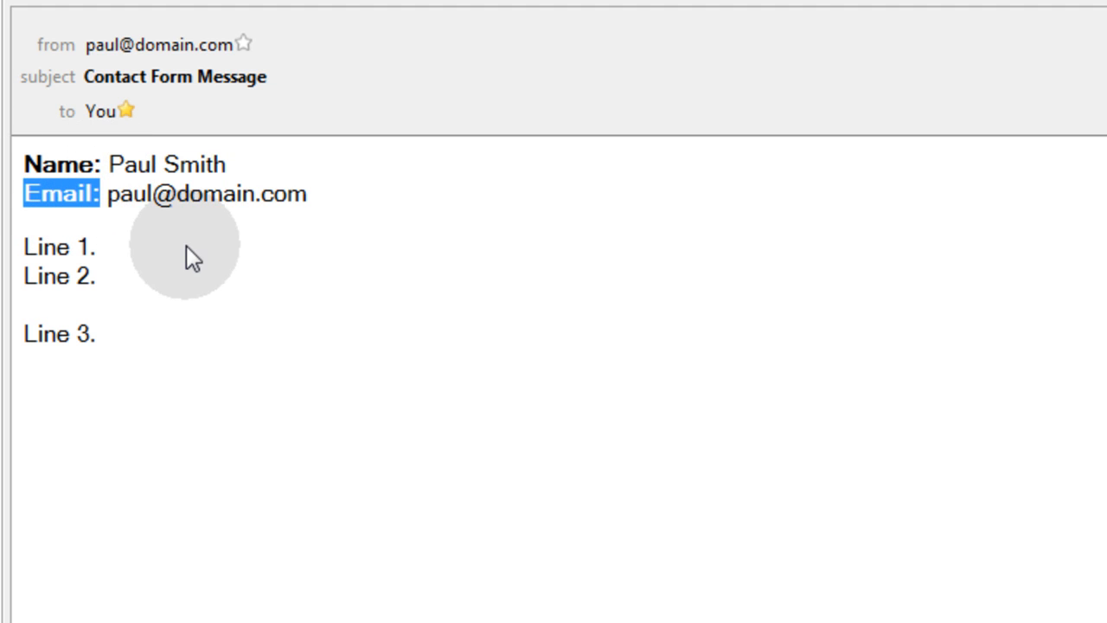
left_click(336, 192)
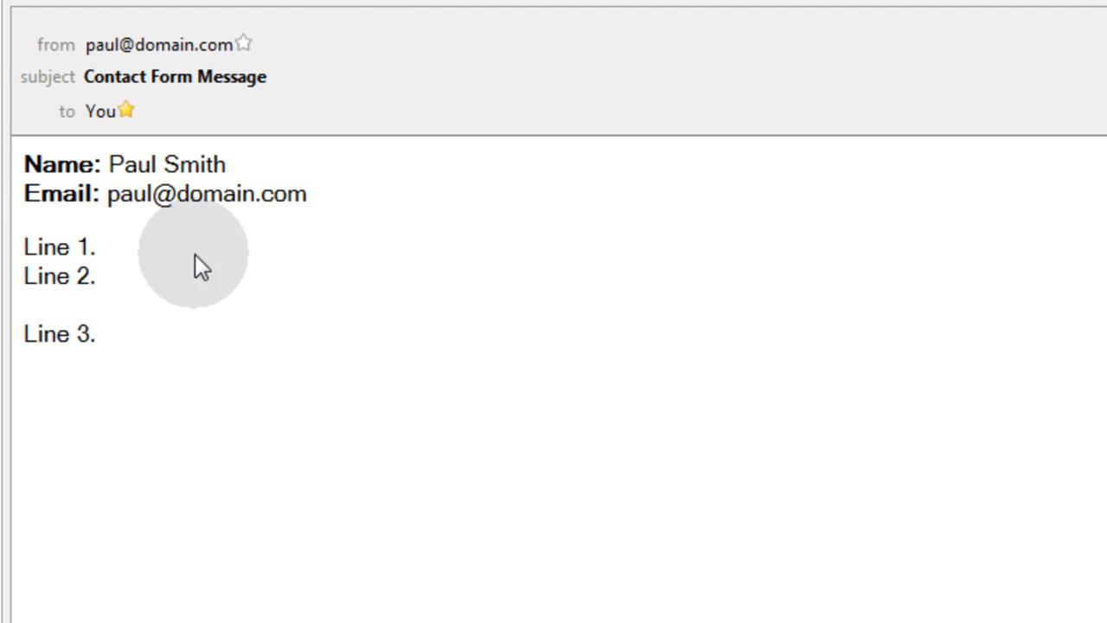
left_click_drag(23, 247, 97, 250)
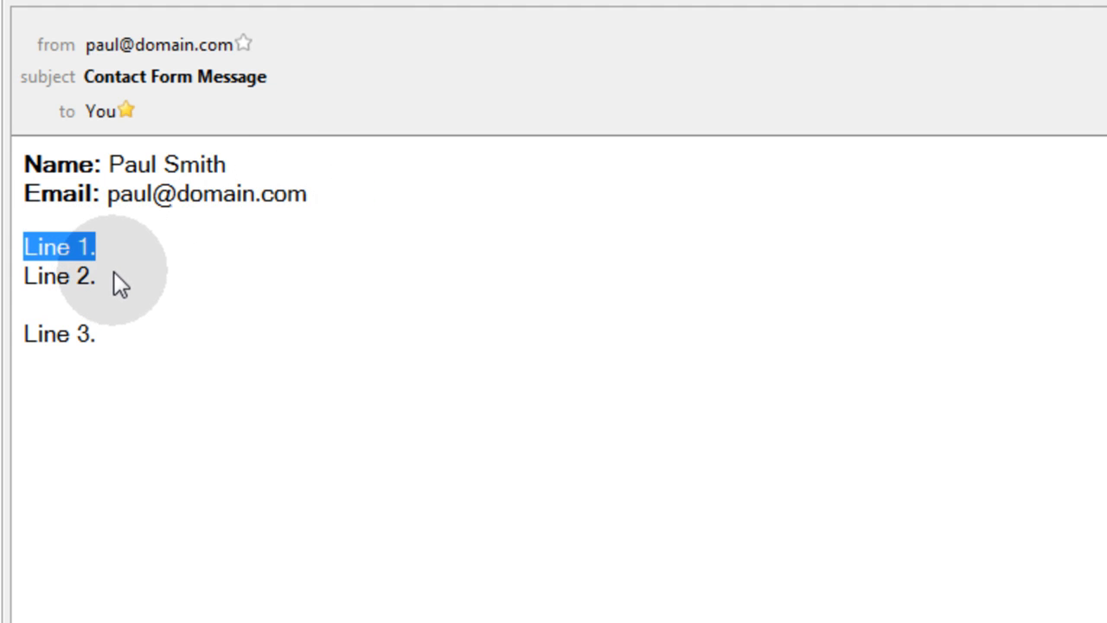
left_click(109, 336)
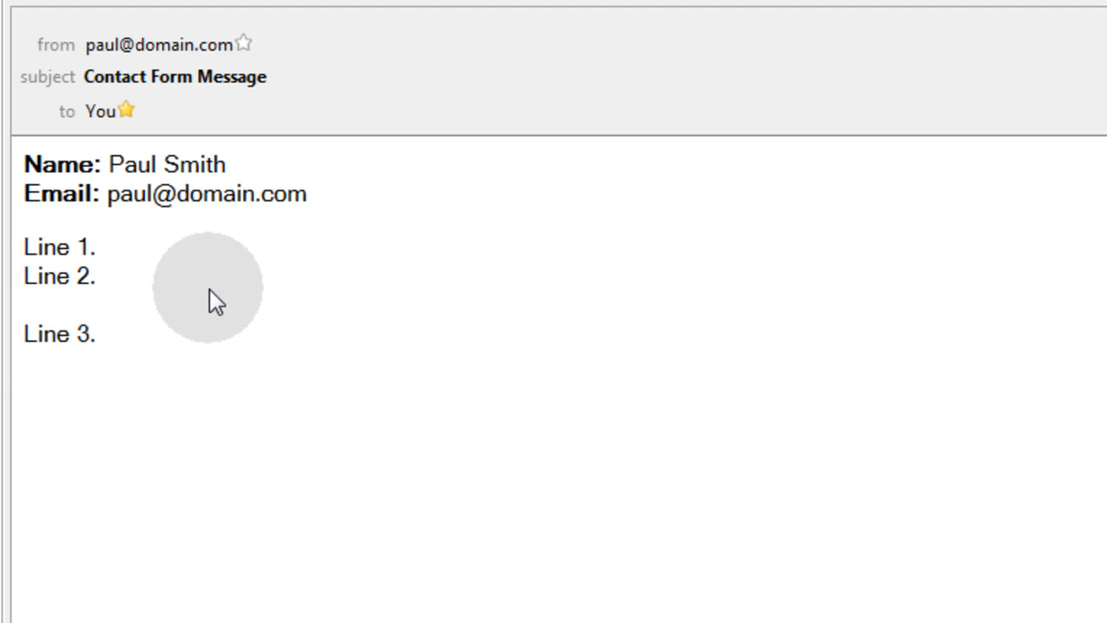